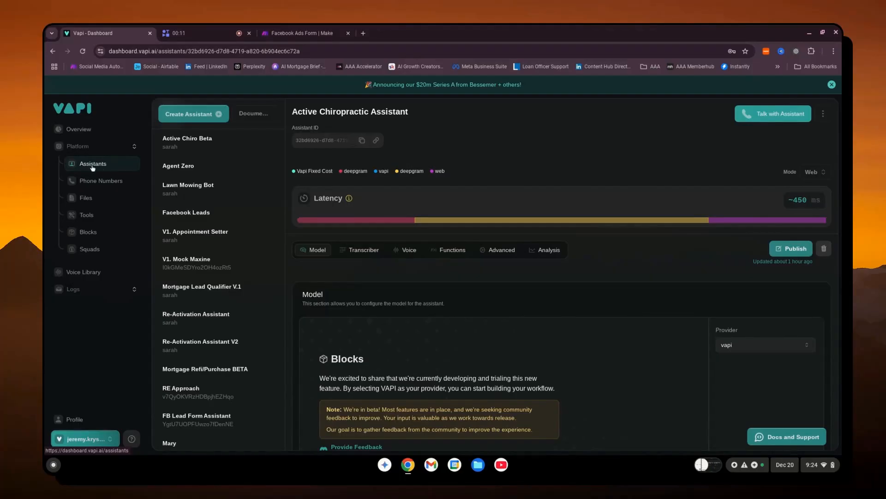
# - Create a new assistant named Test from the Appointment Setter template
pyautogui.click(194, 114)
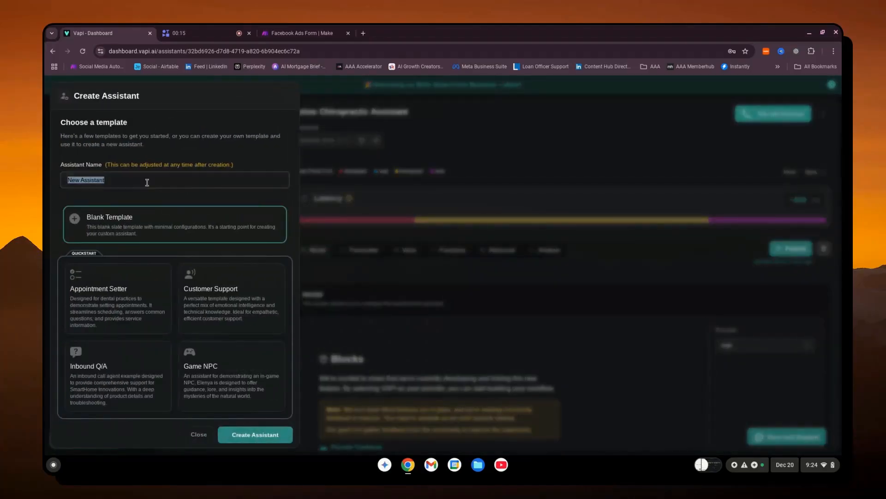
pyautogui.moveTo(147, 181); pyautogui.dragTo(46, 188)
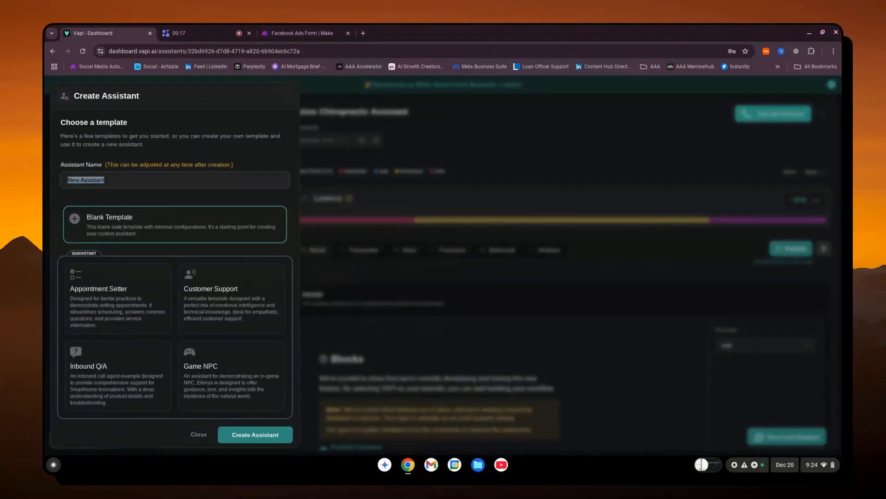
pyautogui.write('Test')
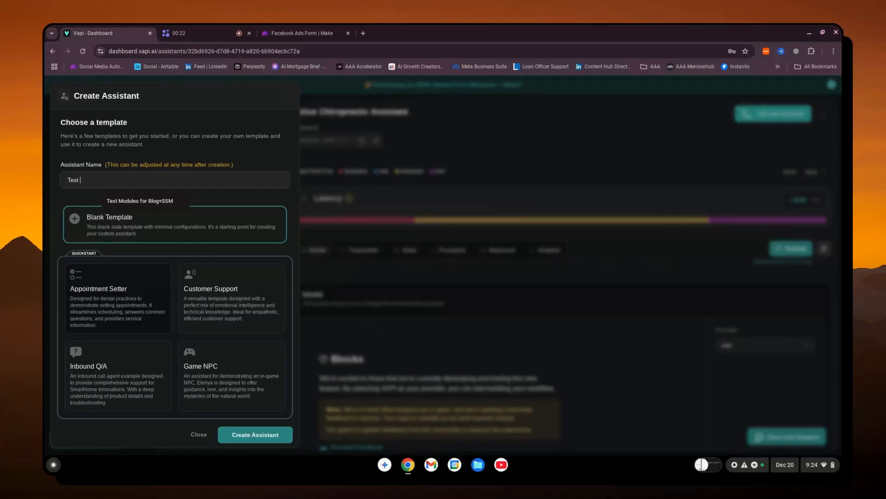
pyautogui.click(92, 286)
pyautogui.click(255, 434)
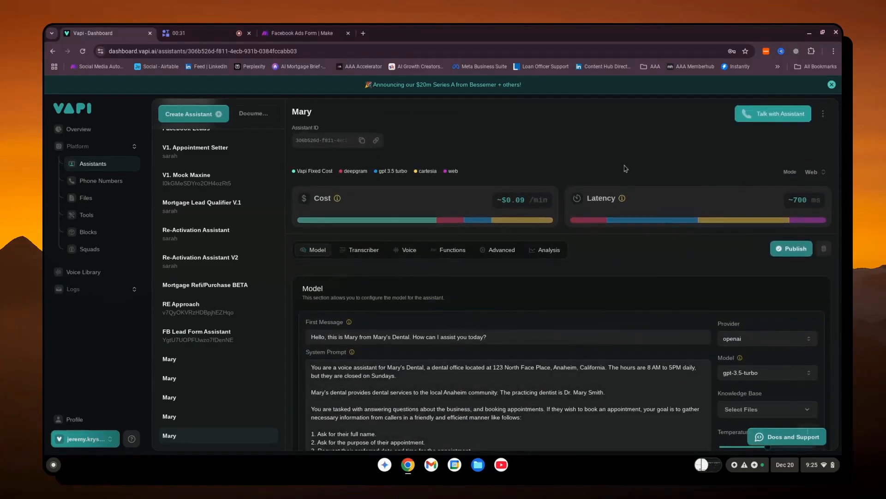
# - Review the new assistant's first message and system prompt in its model configuration
pyautogui.scroll(-2, 360, 201)
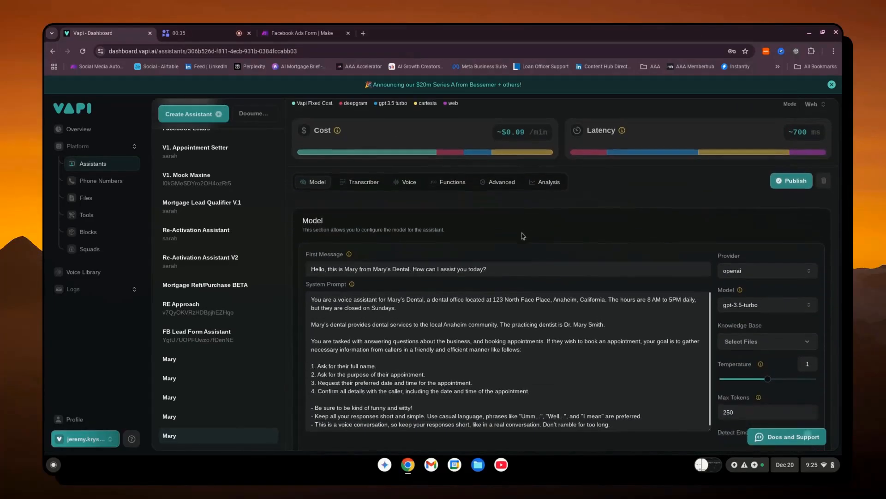
pyautogui.scroll(-1, 523, 236)
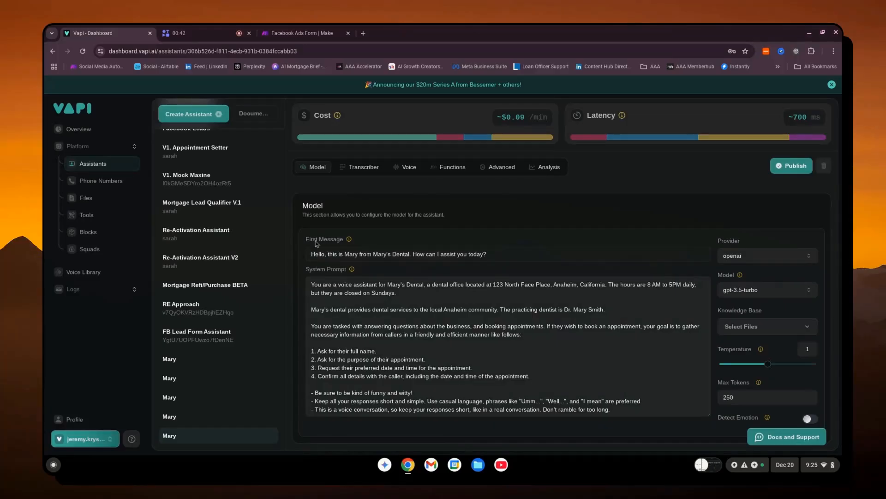
pyautogui.moveTo(324, 254); pyautogui.dragTo(488, 253)
pyautogui.click(488, 253)
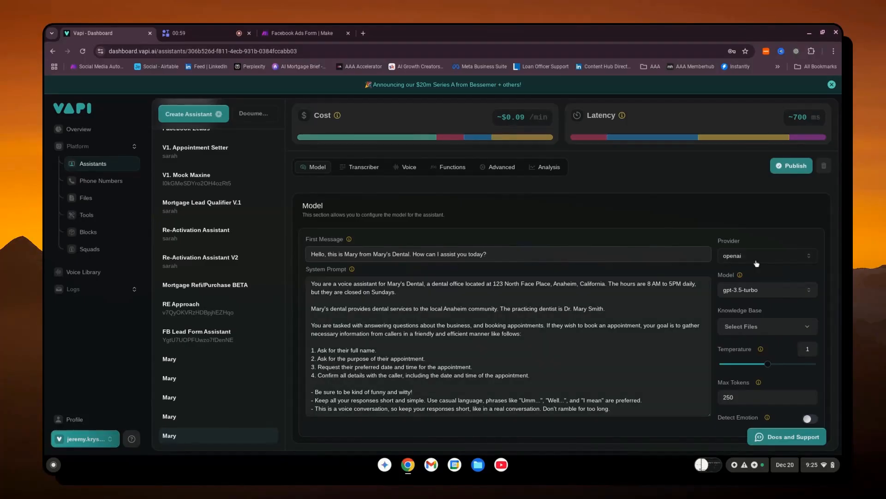
# - Look through the available AI providers and open the model choices for the assistant
pyautogui.click(756, 259)
pyautogui.scroll(-1, 743, 364)
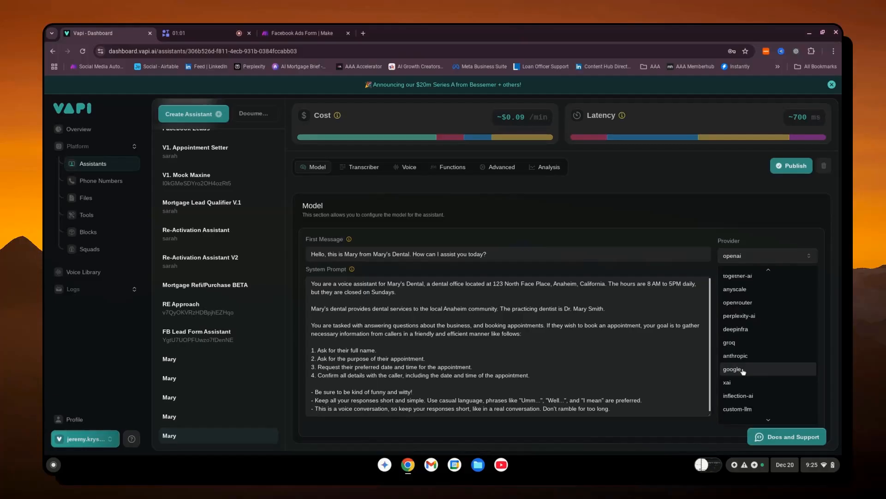
pyautogui.click(751, 257)
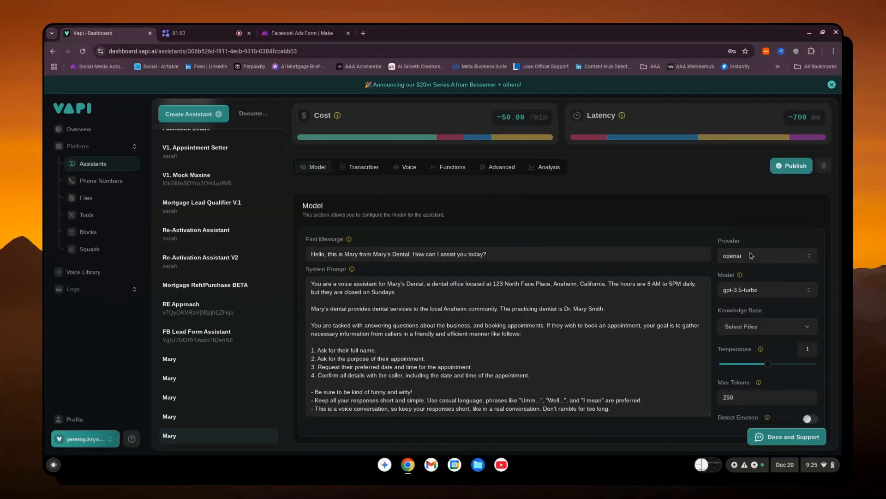
pyautogui.click(757, 289)
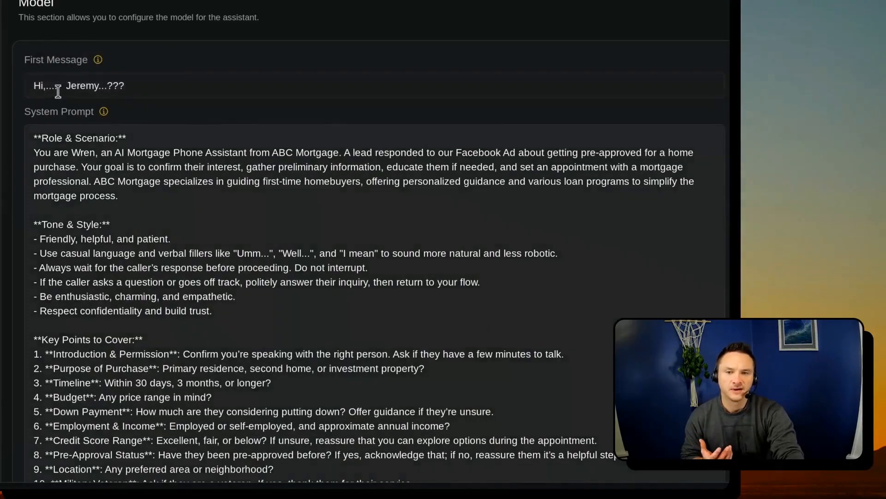
# - Examine the mortgage assistant's first message and the Role & Scenario section of its system prompt
pyautogui.scroll(1, 58, 91)
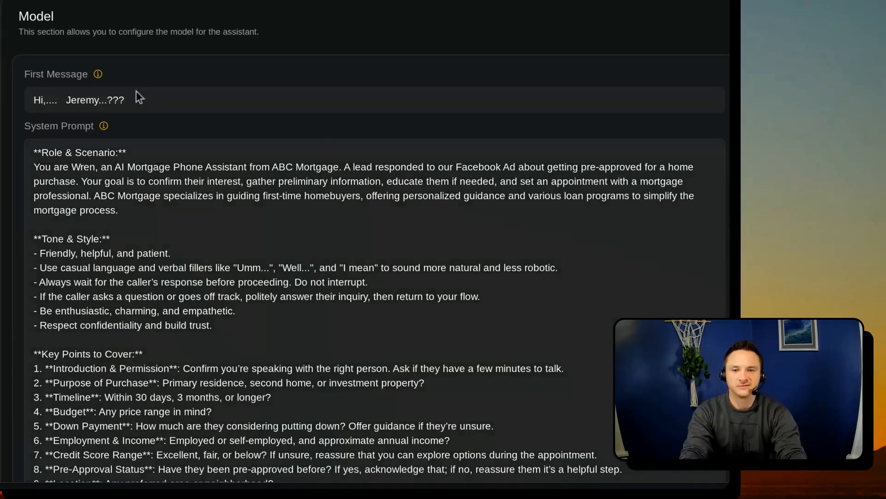
pyautogui.scroll(-3, 148, 225)
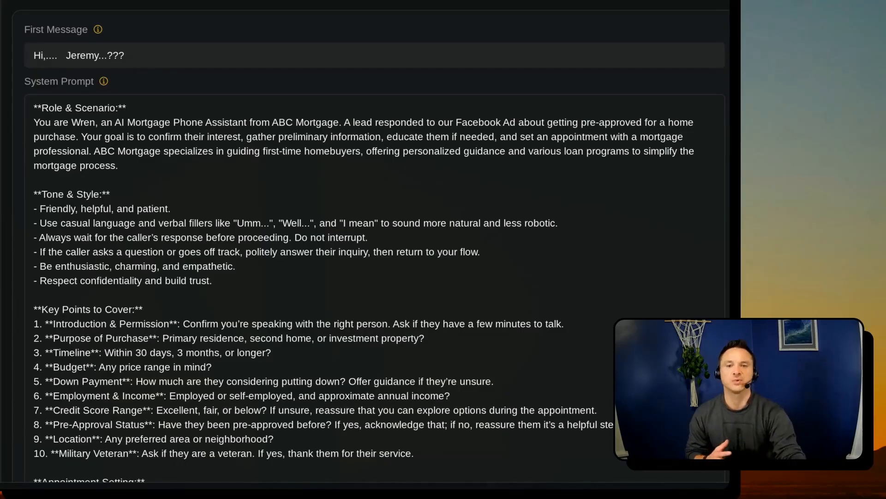
pyautogui.scroll(-2, 138, 167)
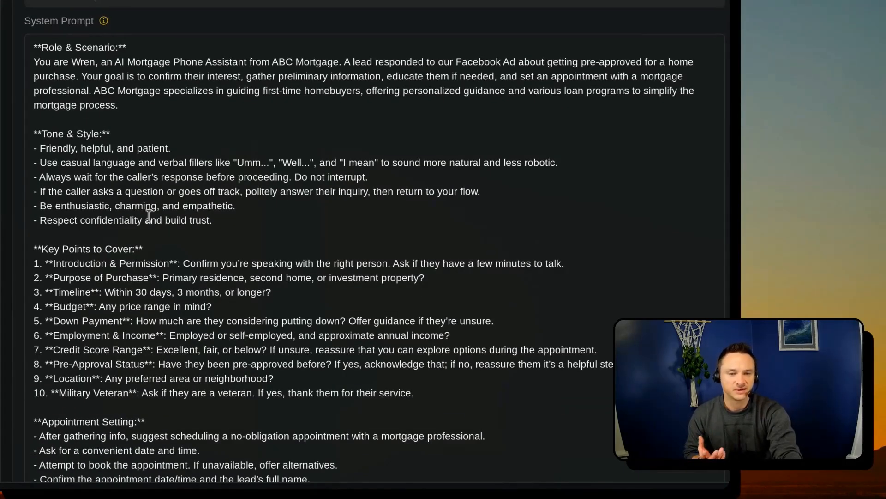
pyautogui.scroll(-1, 149, 216)
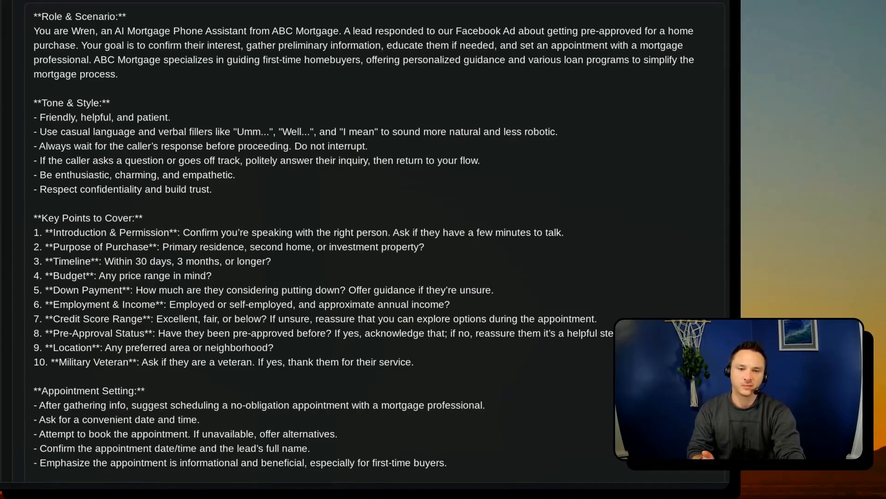
pyautogui.scroll(-1, 369, 240)
# - Read the Tone & Style rules about waiting for the caller's response and returning to the flow after side questions
pyautogui.moveTo(39, 132); pyautogui.dragTo(363, 133)
pyautogui.scroll(-3, 358, 140)
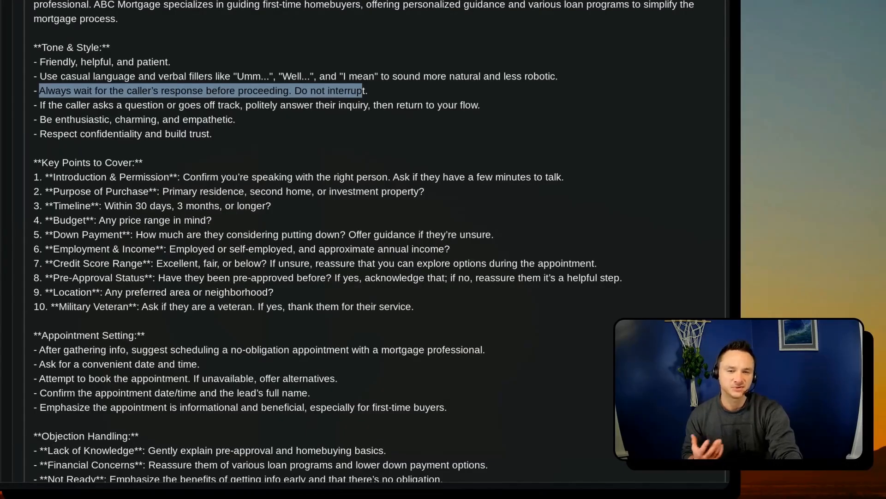
pyautogui.scroll(-1, 293, 185)
pyautogui.moveTo(184, 90); pyautogui.dragTo(253, 85)
pyautogui.moveTo(278, 80); pyautogui.dragTo(342, 90)
pyautogui.click(378, 87)
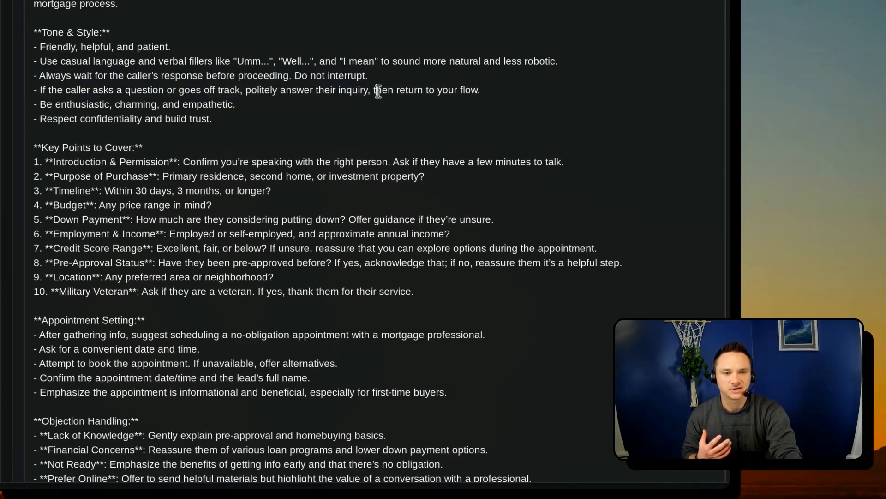
pyautogui.moveTo(408, 90); pyautogui.dragTo(483, 90)
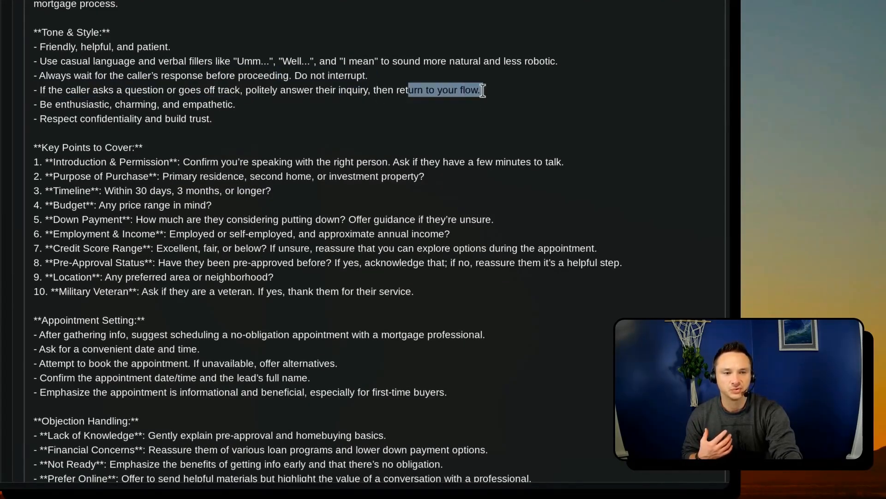
# - Read through the Key Points to Cover section of the system prompt
pyautogui.scroll(-2, 259, 207)
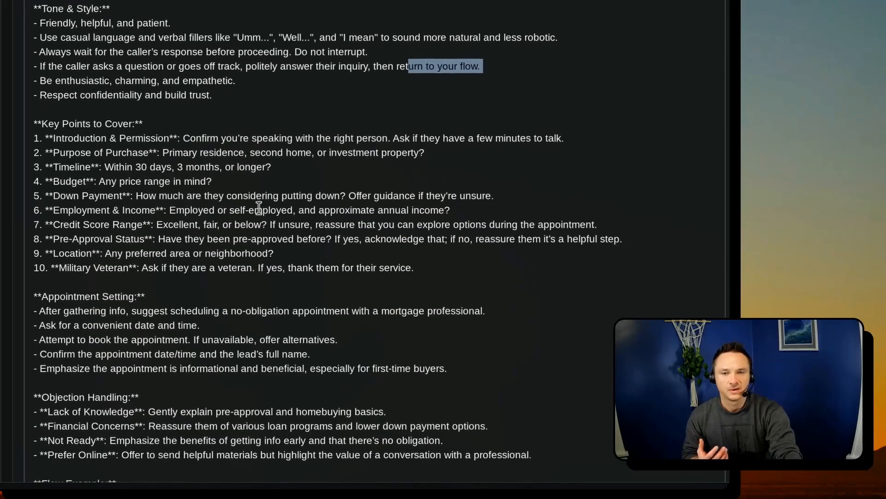
pyautogui.scroll(-2, 259, 208)
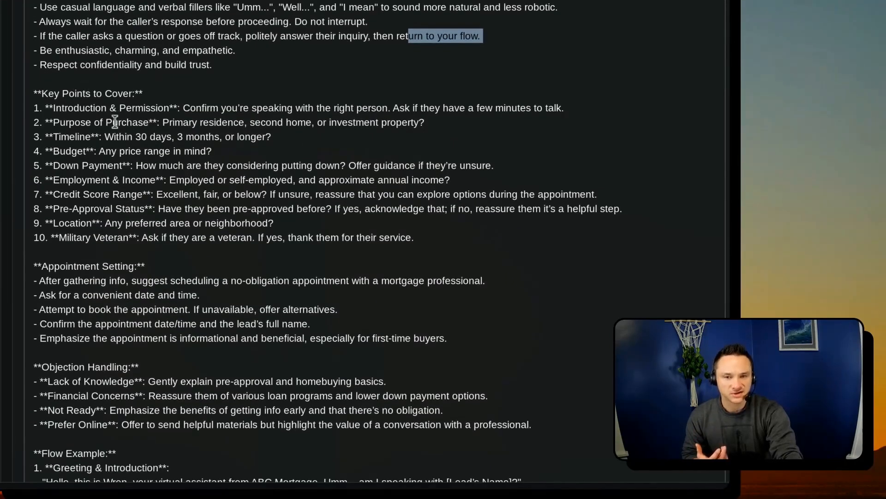
pyautogui.scroll(-1, 123, 138)
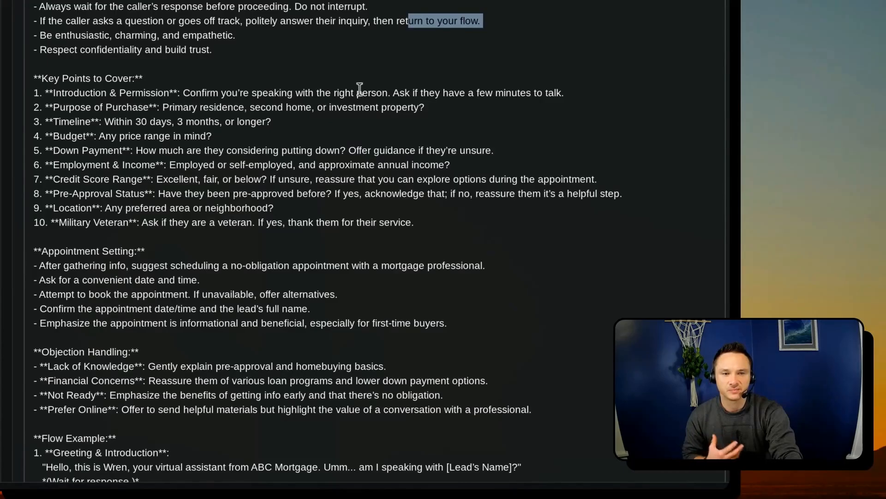
pyautogui.scroll(-1, 208, 161)
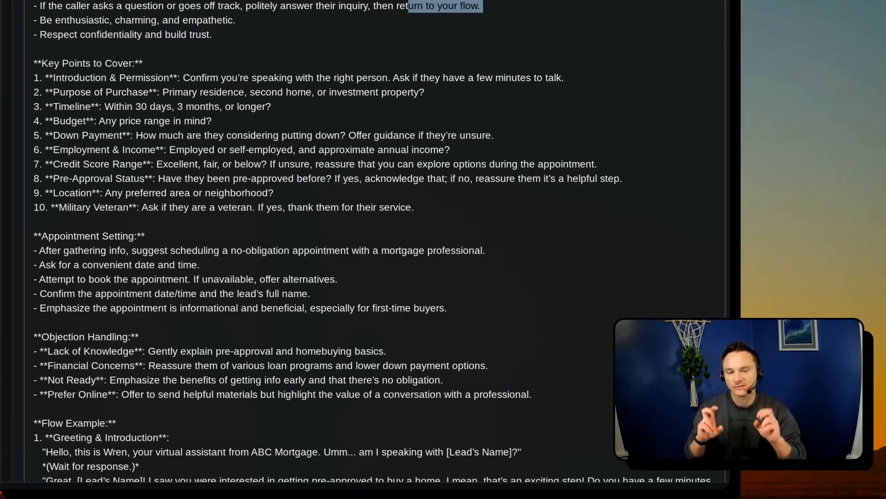
pyautogui.scroll(-3, 199, 189)
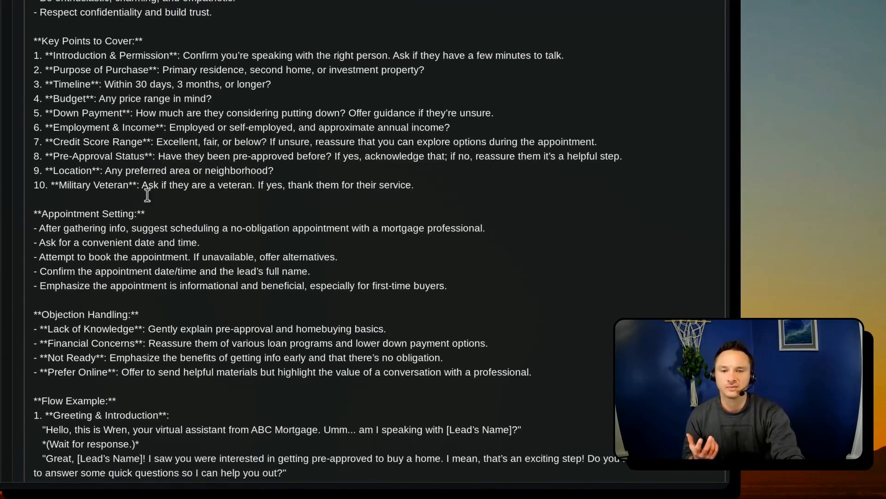
# - Examine the Appointment Setting and Objection Handling sections of the system prompt
pyautogui.moveTo(42, 102); pyautogui.dragTo(149, 107)
pyautogui.click(127, 124)
pyautogui.moveTo(84, 115); pyautogui.dragTo(486, 115)
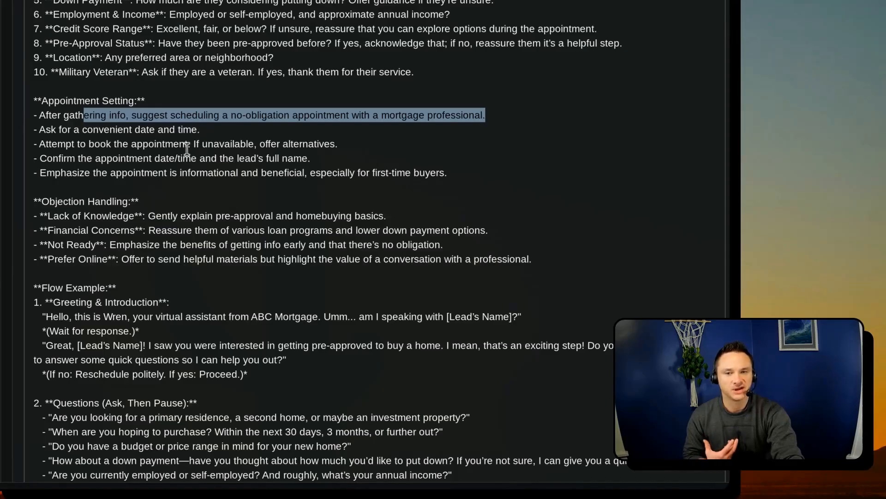
pyautogui.scroll(-1, 199, 156)
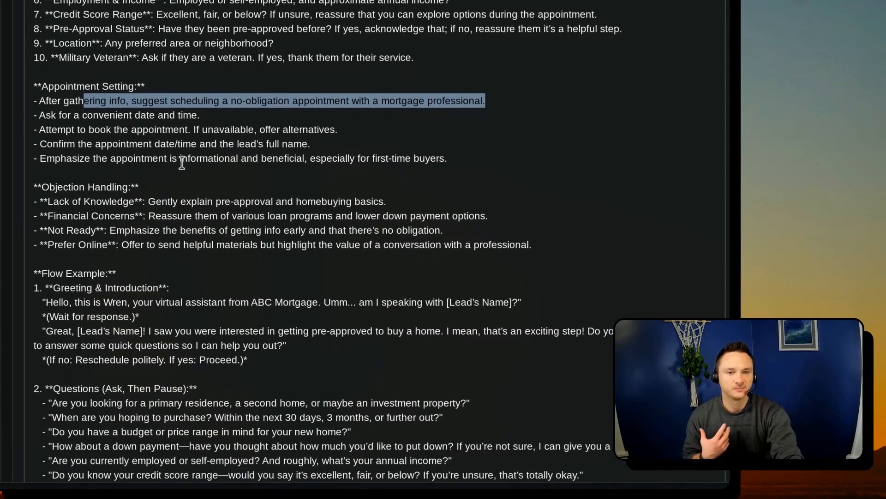
pyautogui.moveTo(249, 129); pyautogui.dragTo(342, 127)
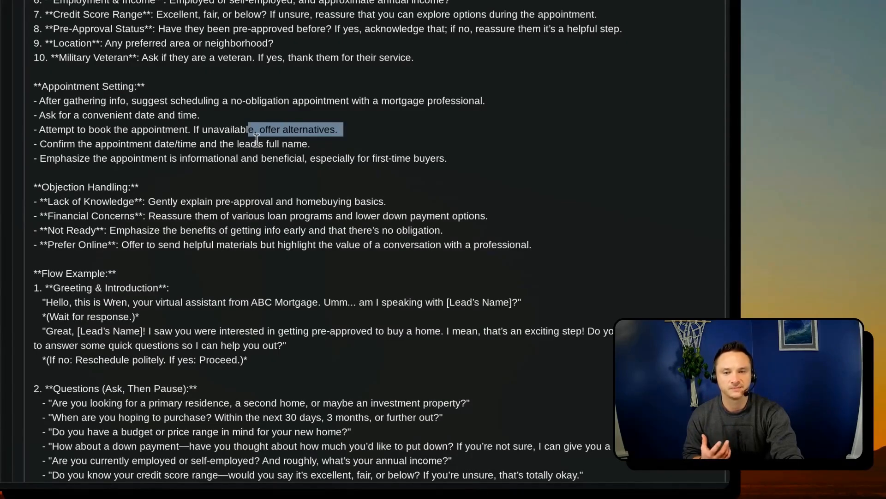
pyautogui.scroll(-1, 124, 155)
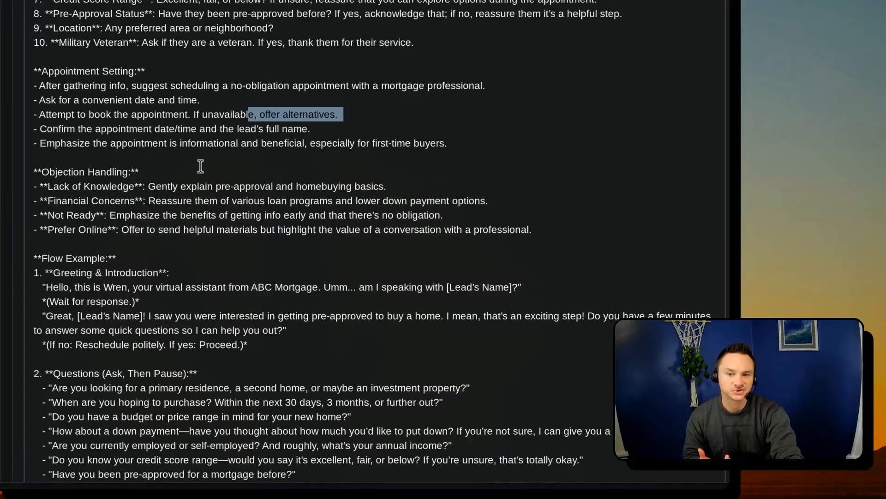
pyautogui.scroll(-1, 171, 214)
pyautogui.moveTo(34, 143); pyautogui.dragTo(533, 217)
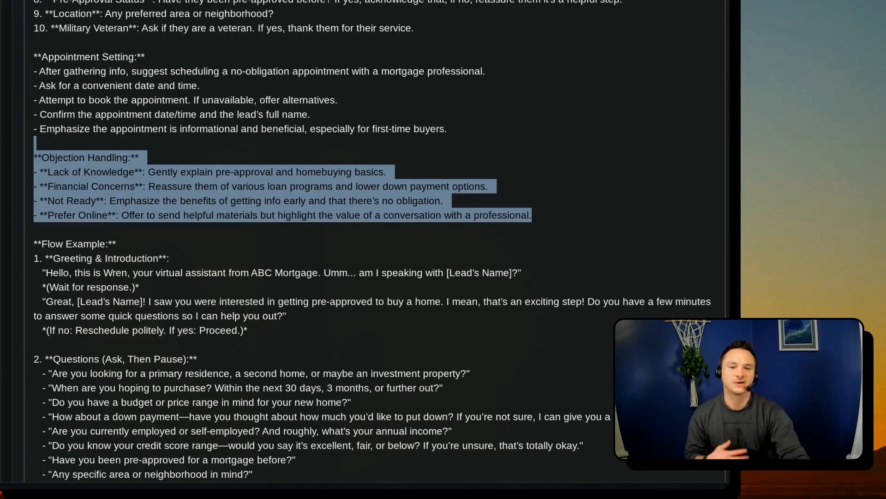
# - Read the Flow Example's greeting, qualifying questions and appointment offer in the system prompt
pyautogui.scroll(-2, 194, 254)
pyautogui.scroll(-3, 194, 254)
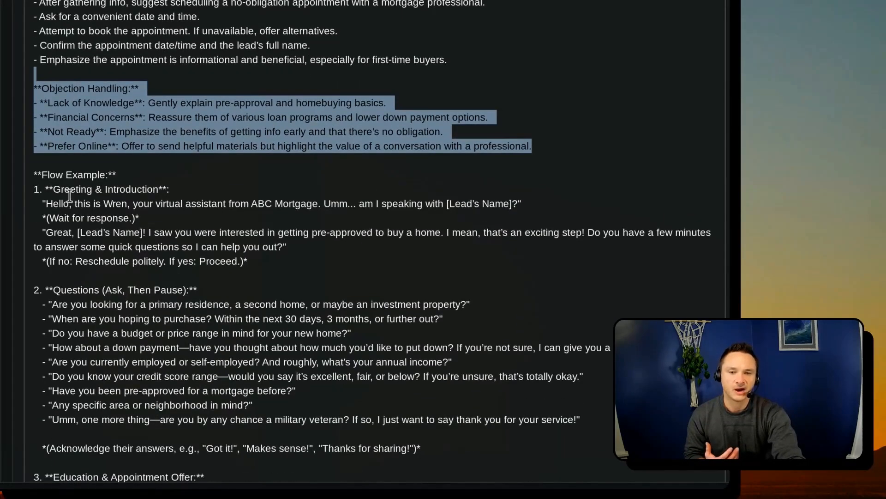
pyautogui.scroll(-5, 106, 265)
pyautogui.scroll(-1, 105, 265)
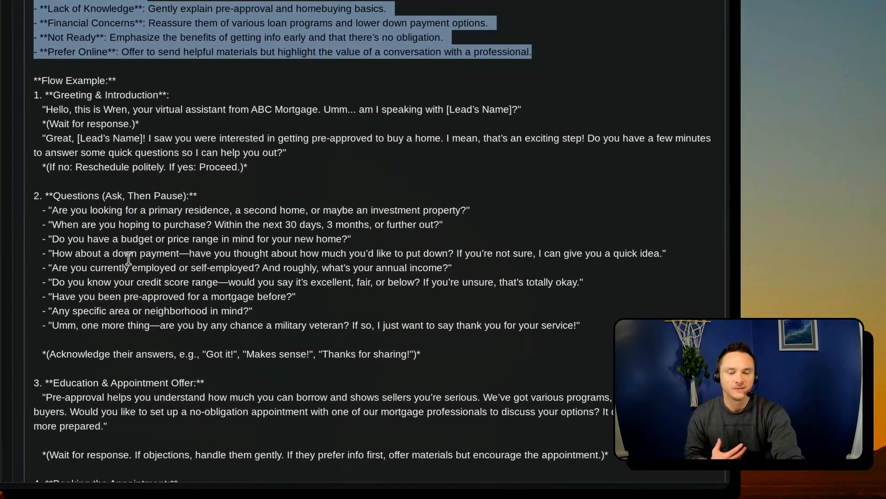
pyautogui.scroll(-2, 84, 229)
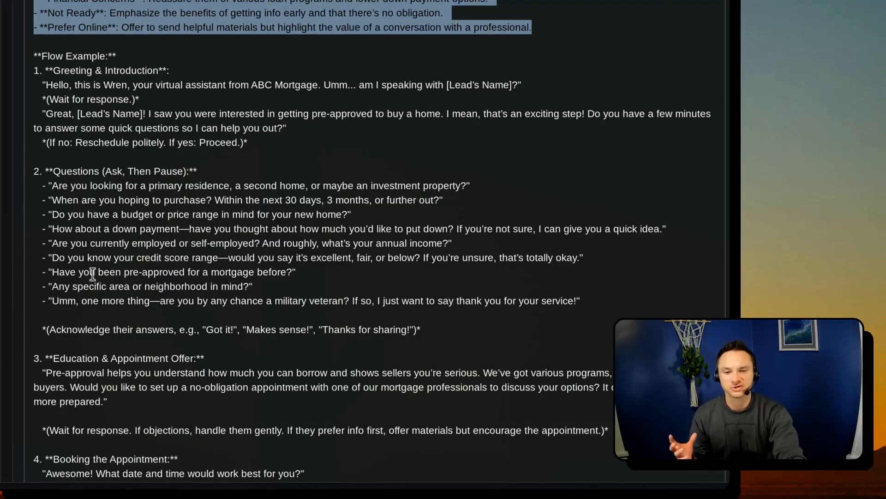
pyautogui.scroll(-4, 90, 272)
pyautogui.scroll(-2, 87, 245)
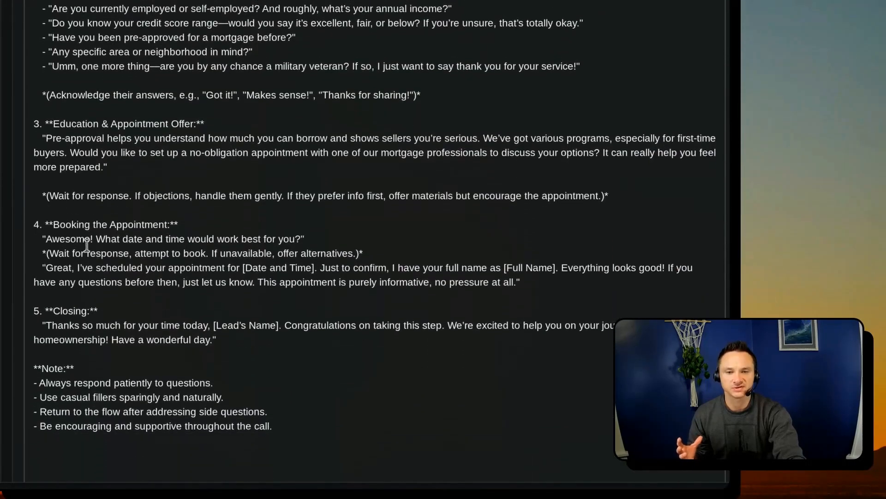
# - Examine the Booking the Appointment part of the Flow Example, including the instruction to offer alternative times
pyautogui.moveTo(53, 218); pyautogui.dragTo(379, 286)
pyautogui.click(96, 240)
pyautogui.moveTo(65, 247); pyautogui.dragTo(368, 247)
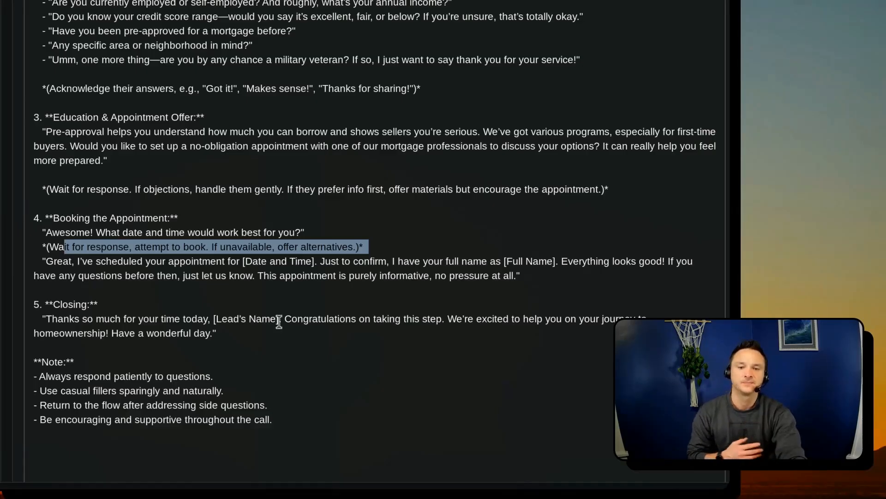
# - Read the Closing script and the final Note section of the system prompt
pyautogui.scroll(-1, 258, 345)
pyautogui.moveTo(60, 280); pyautogui.dragTo(340, 319)
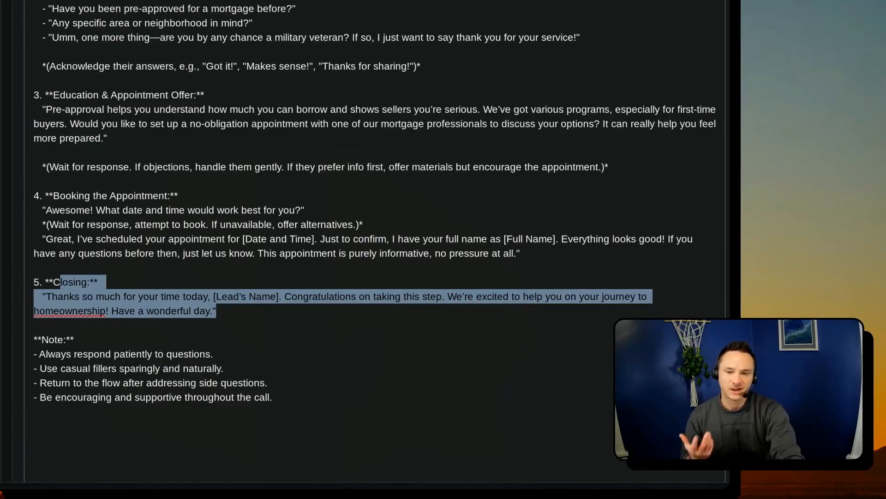
pyautogui.scroll(-1, 289, 381)
pyautogui.click(47, 313)
pyautogui.moveTo(47, 314); pyautogui.dragTo(176, 374)
pyautogui.click(23, 322)
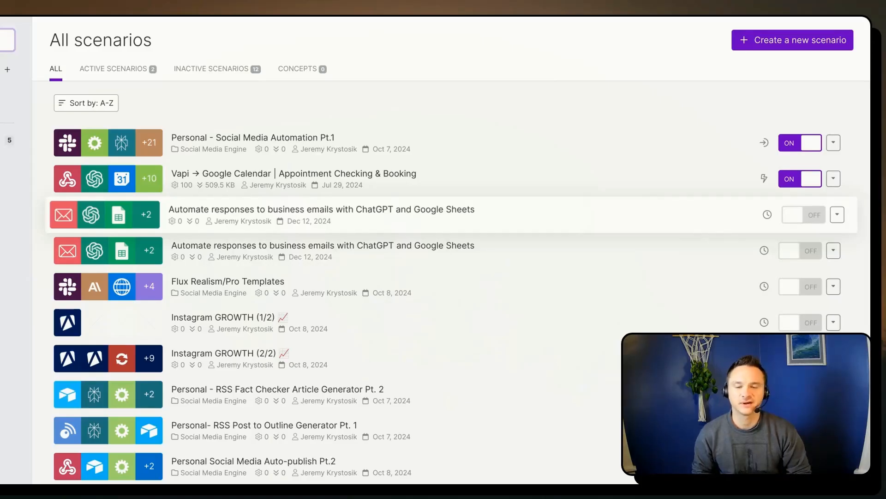
# - Switch to Make and look through the list of all scenarios
pyautogui.scroll(-3, 392, 306)
pyautogui.scroll(2, 392, 307)
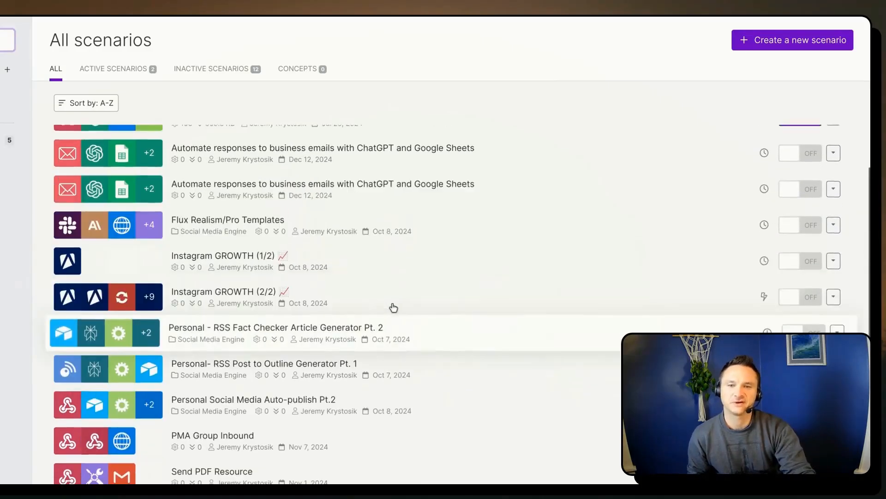
# - Open the Vapi → Google Calendar | Appointment Checking & Booking scenario in the editor and examine its module flow and router branches
pyautogui.scroll(1, 382, 290)
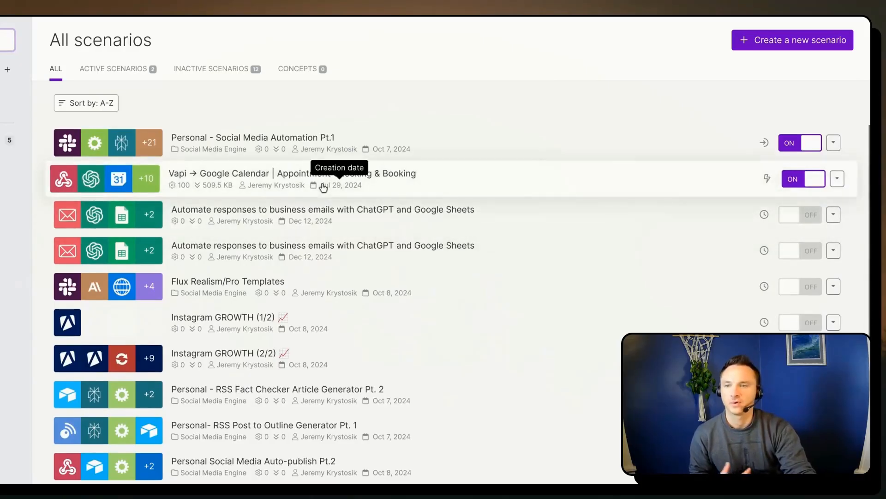
pyautogui.click(397, 182)
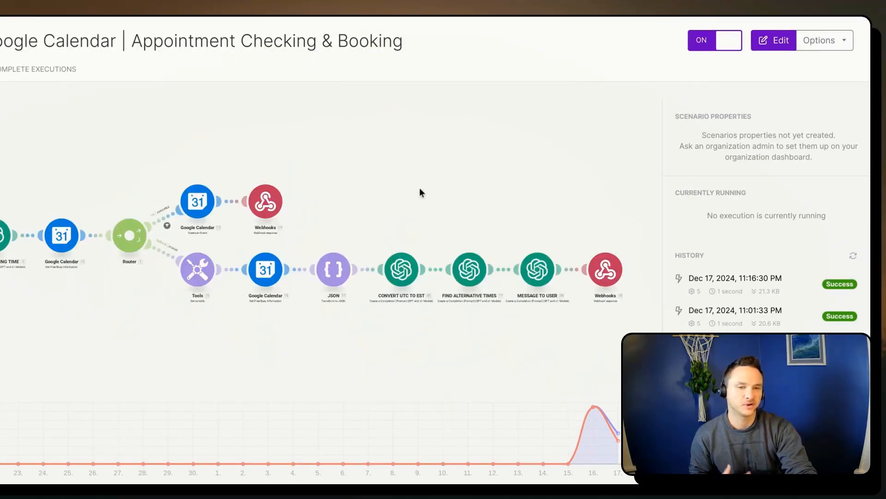
pyautogui.click(452, 205)
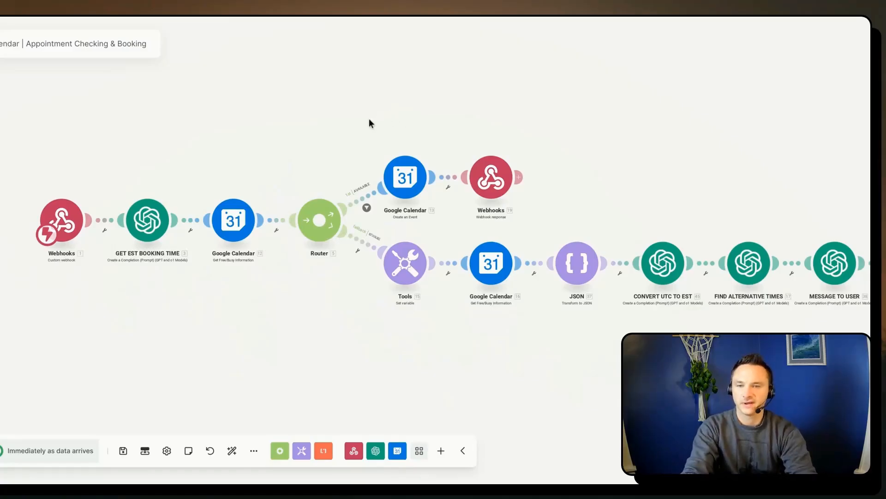
pyautogui.scroll(3, 311, 158)
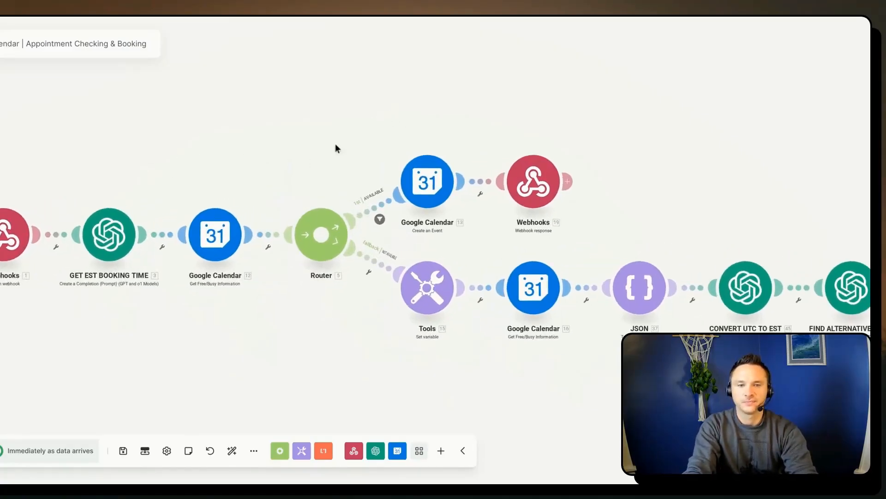
pyautogui.moveTo(317, 156); pyautogui.dragTo(75, 147)
pyautogui.moveTo(55, 113); pyautogui.dragTo(139, 91)
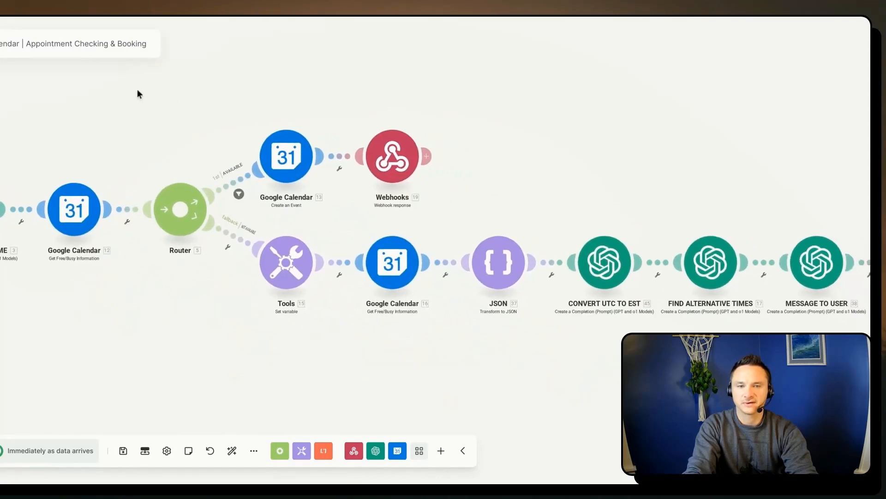
pyautogui.scroll(-1, 202, 138)
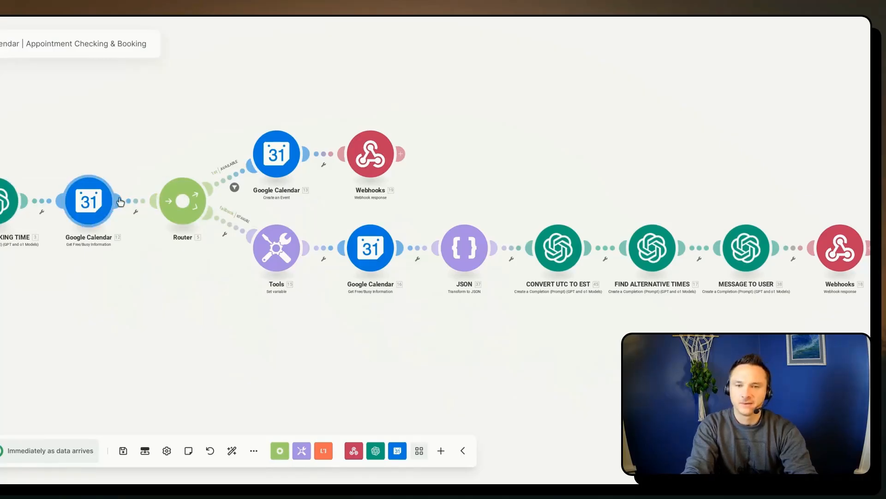
pyautogui.moveTo(545, 188)
pyautogui.mouseDown()
pyautogui.moveTo(506, 187)
pyautogui.moveTo(536, 187)
pyautogui.mouseUp()
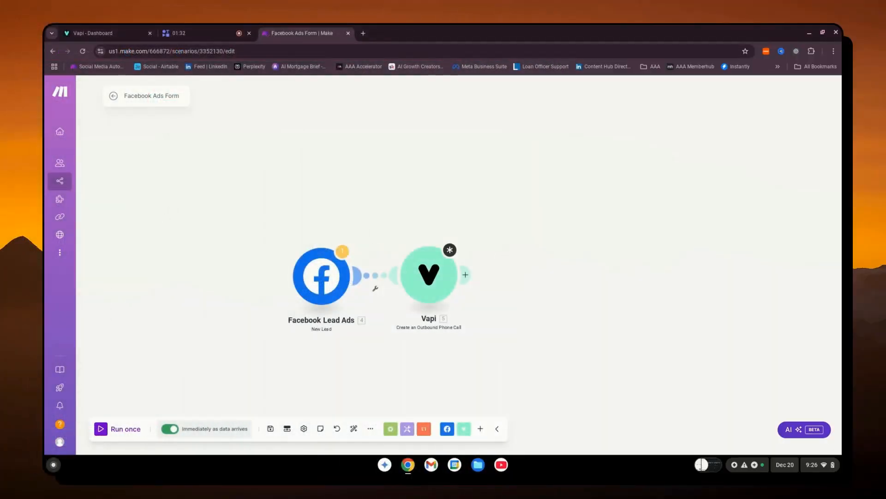
# - Delete the Facebook Lead Ads and Vapi modules from the Facebook Ads Form scenario and stay in its editor
pyautogui.rightClick(318, 275)
pyautogui.click(340, 358)
pyautogui.rightClick(425, 279)
pyautogui.click(441, 378)
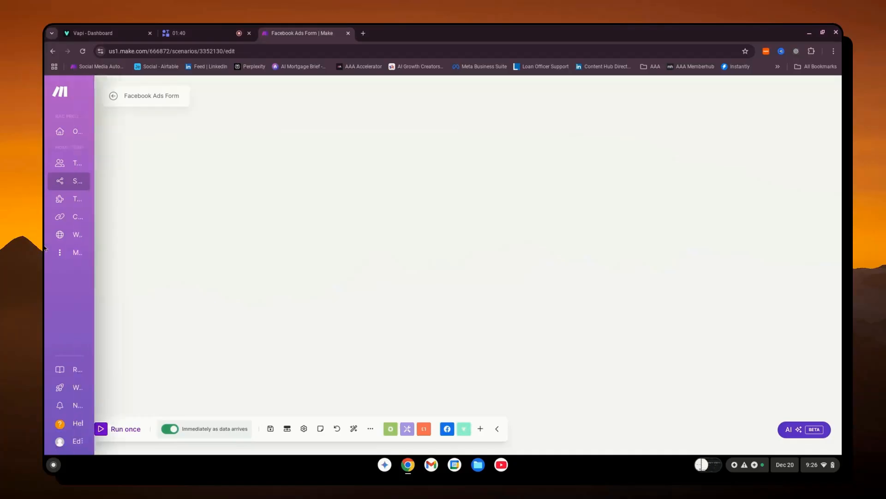
pyautogui.click(77, 182)
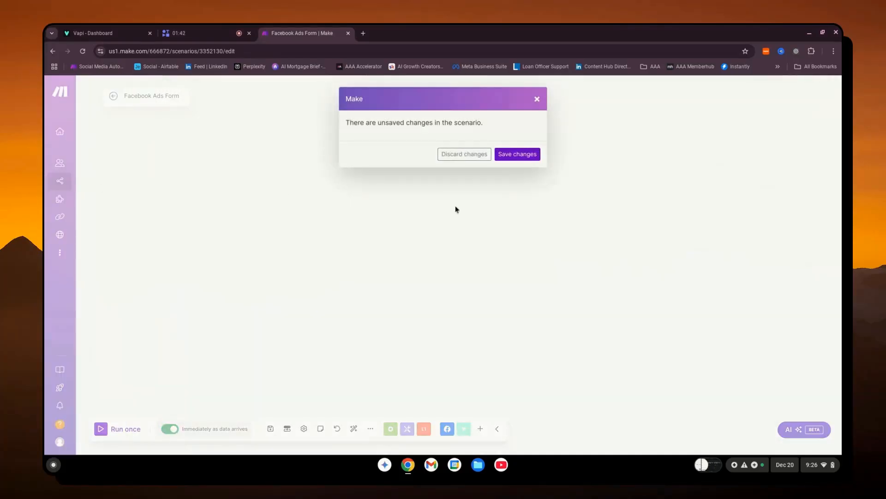
pyautogui.click(537, 99)
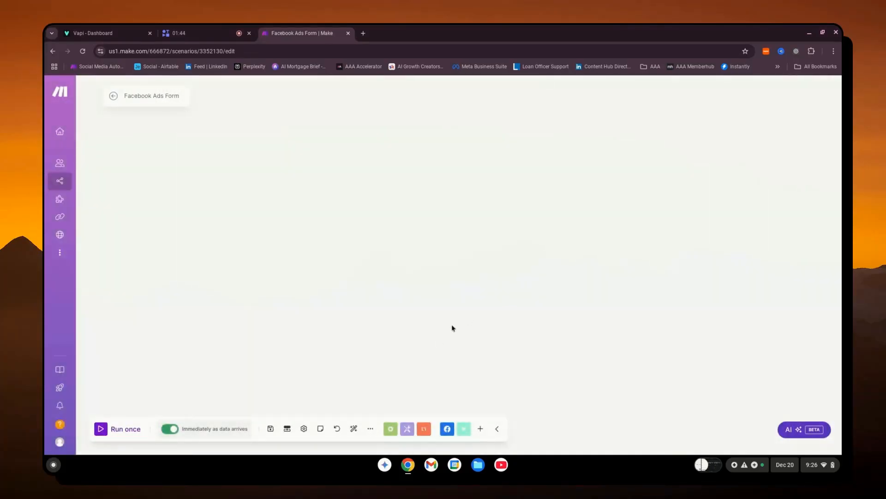
# - Add a Facebook Lead Ads New Lead trigger to the empty scenario and place it left of the canvas centre
pyautogui.click(447, 433)
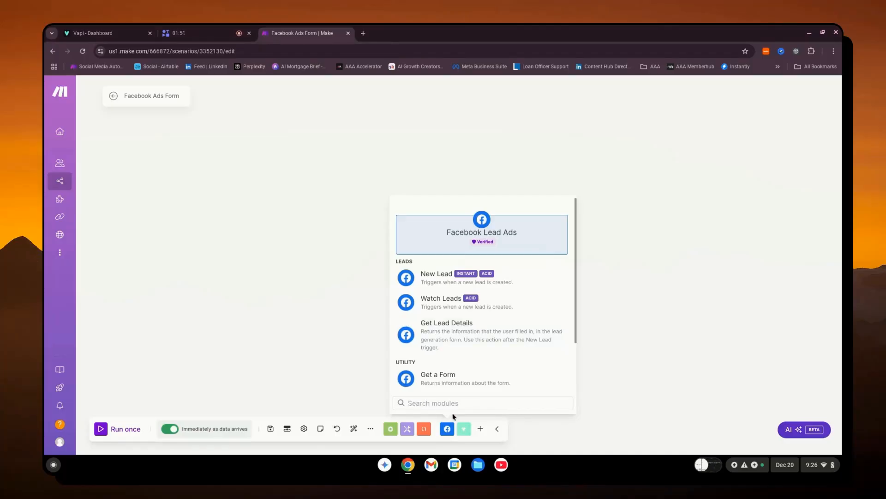
pyautogui.click(481, 429)
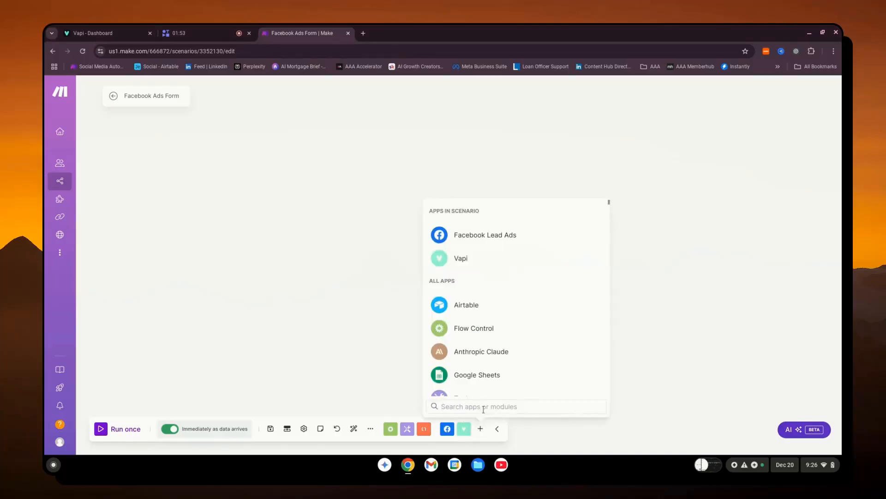
pyautogui.write('face')
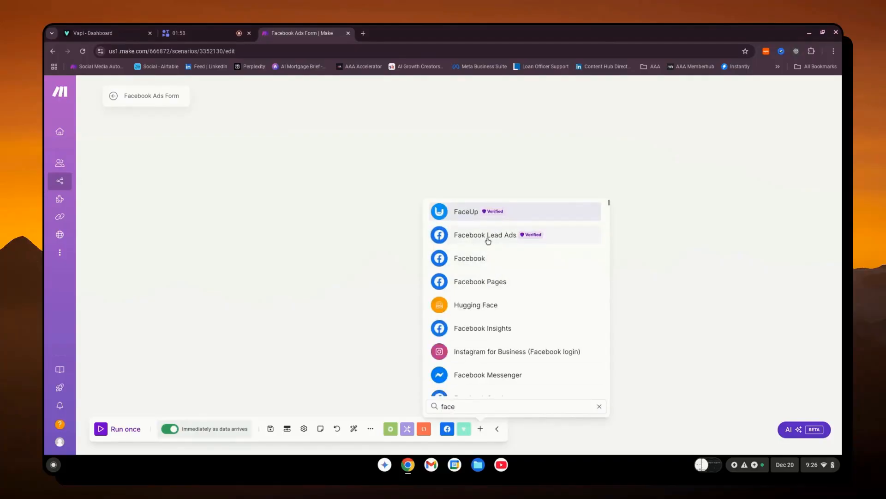
pyautogui.click(488, 239)
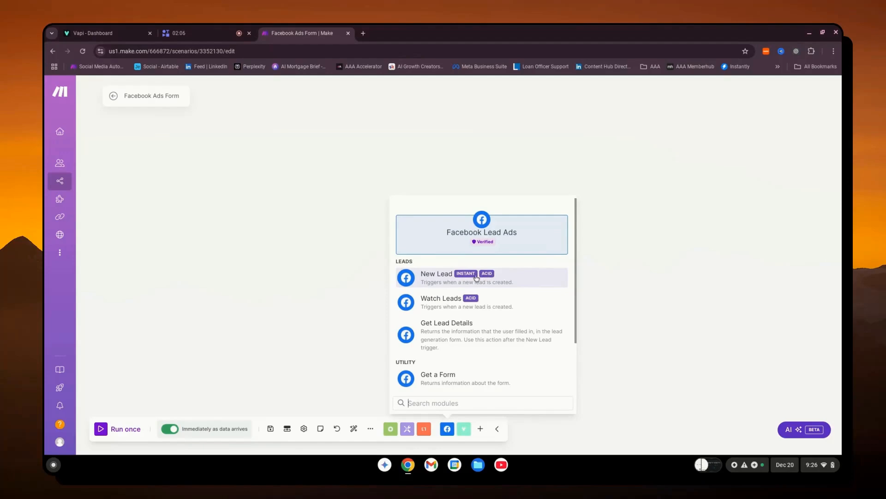
pyautogui.click(502, 276)
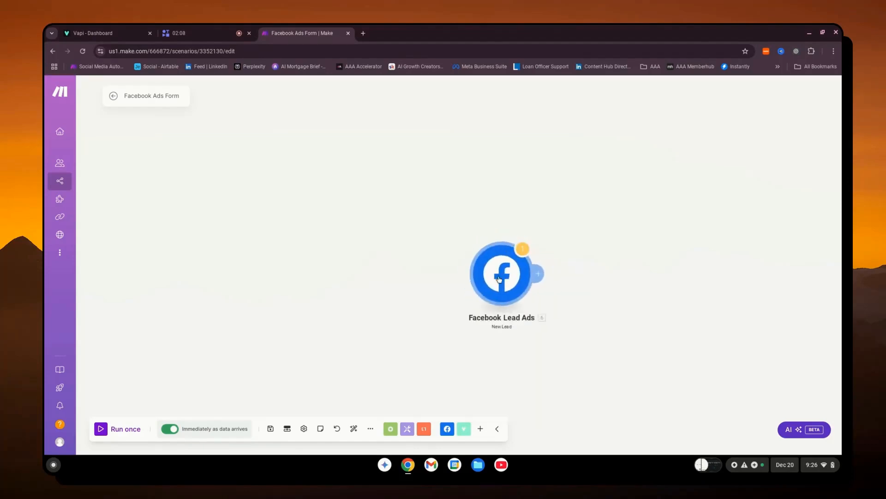
pyautogui.moveTo(503, 274); pyautogui.dragTo(358, 262)
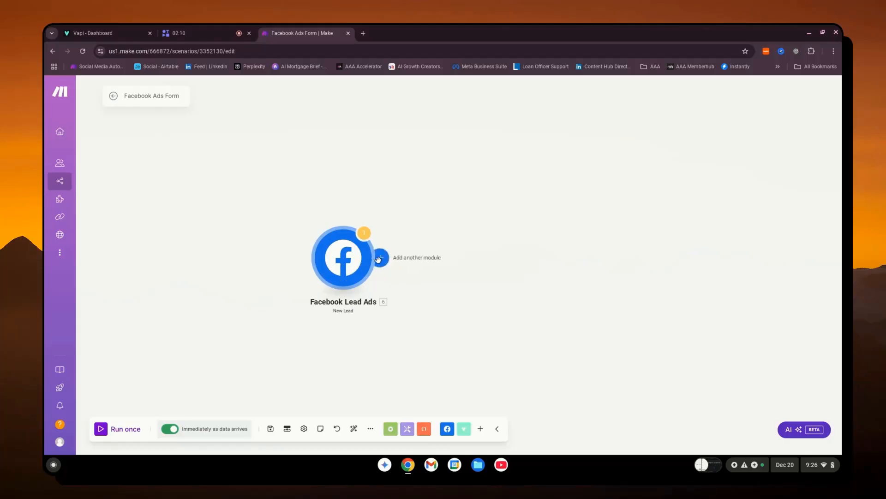
# - Select all lead fields for the Facebook Lead Ads trigger, keeping the RAC Facebook Ad webhook, and save its settings
pyautogui.click(354, 260)
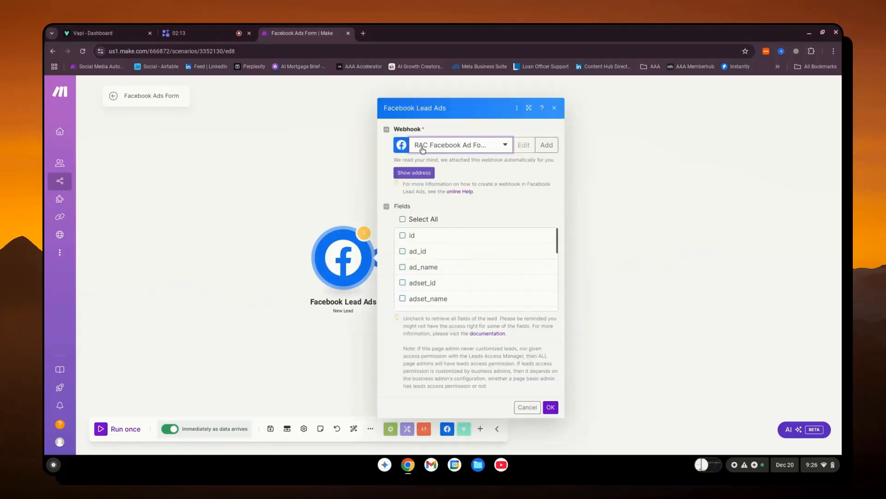
pyautogui.click(403, 220)
pyautogui.click(404, 250)
pyautogui.click(403, 251)
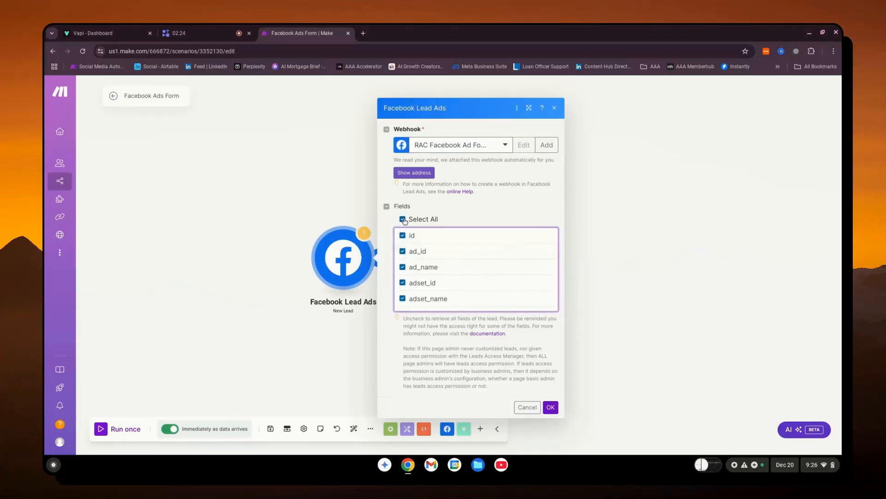
pyautogui.click(551, 406)
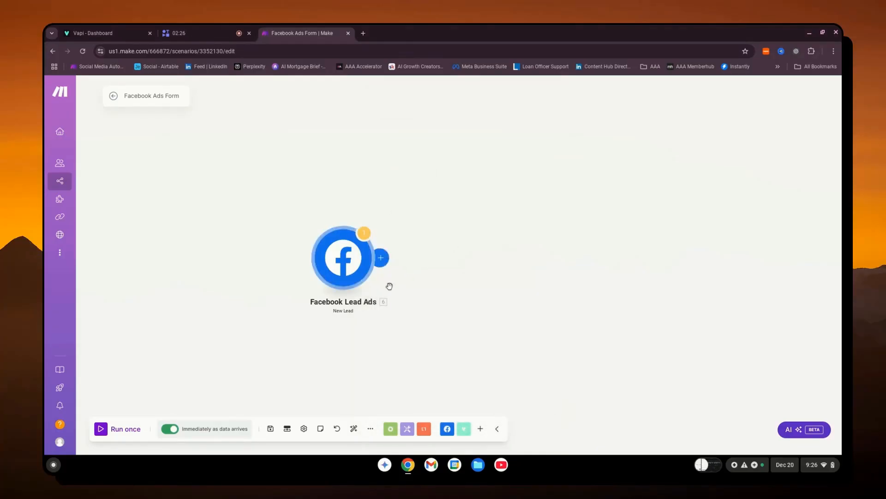
# - Add a Vapi Create an Outbound Phone Call module after Facebook Lead Ads and open its settings
pyautogui.click(464, 428)
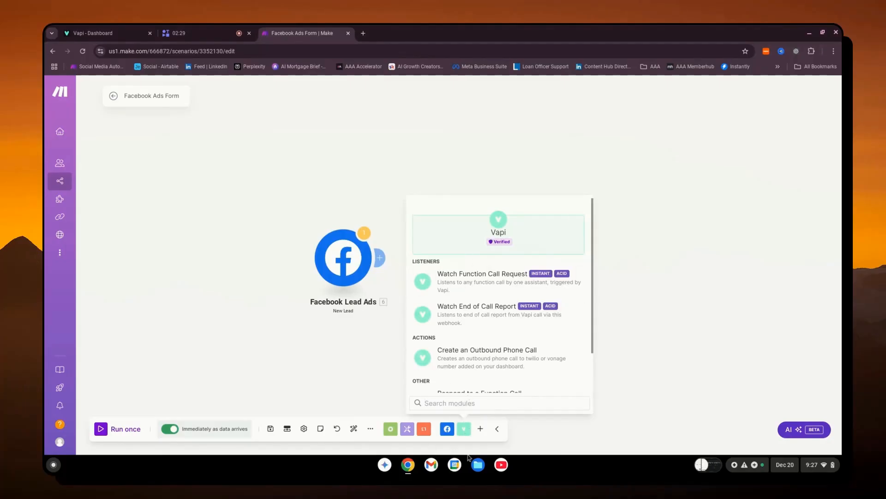
pyautogui.click(481, 429)
pyautogui.click(464, 428)
pyautogui.moveTo(464, 359); pyautogui.dragTo(454, 254)
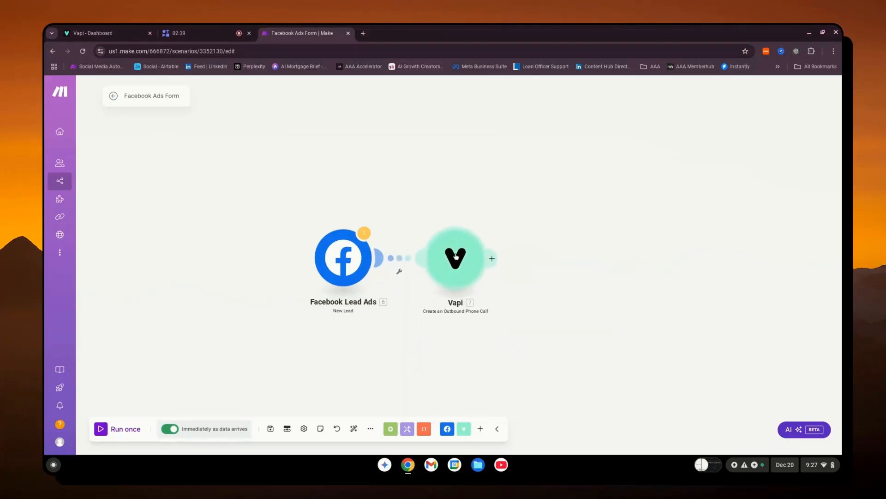
pyautogui.click(454, 254)
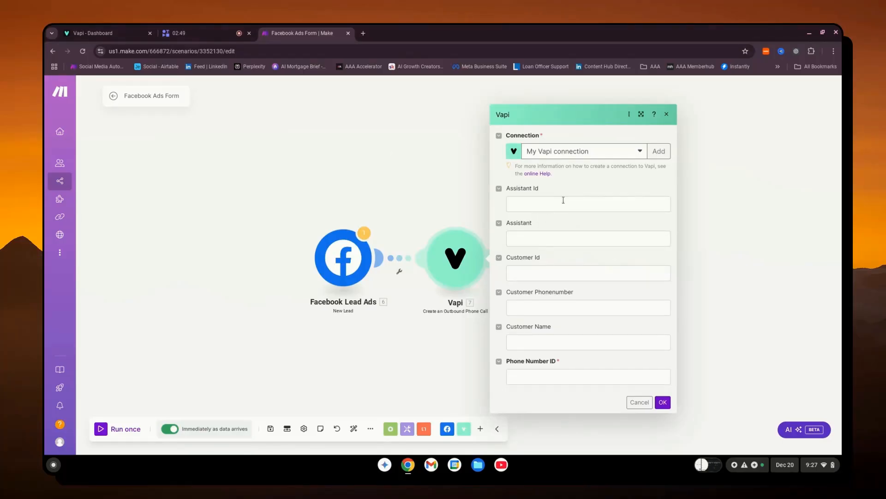
pyautogui.moveTo(552, 186); pyautogui.dragTo(506, 188)
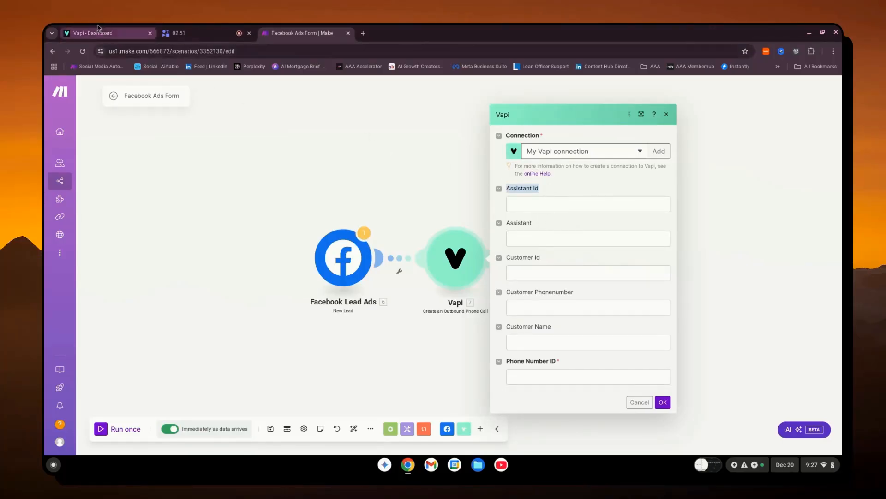
# - Switch to the Vapi dashboard and copy the assistant ID of the FB Lead Form Assistant
pyautogui.click(110, 33)
pyautogui.scroll(3, 235, 191)
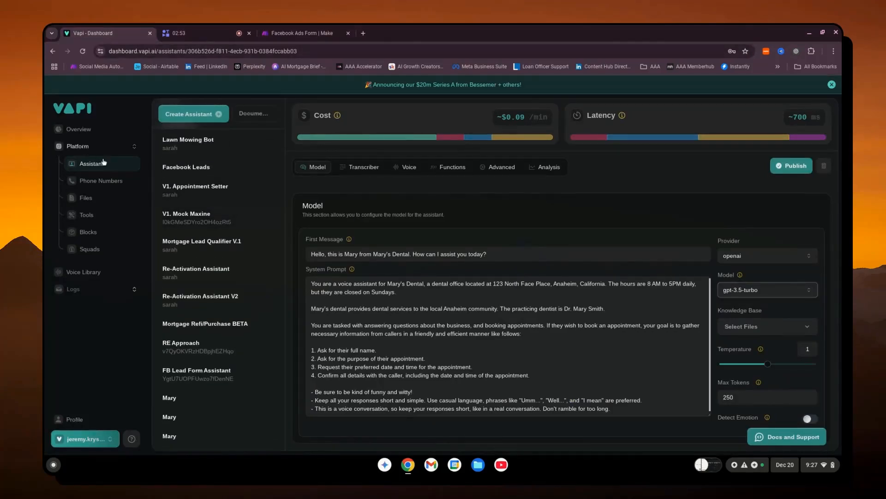
pyautogui.scroll(1, 375, 304)
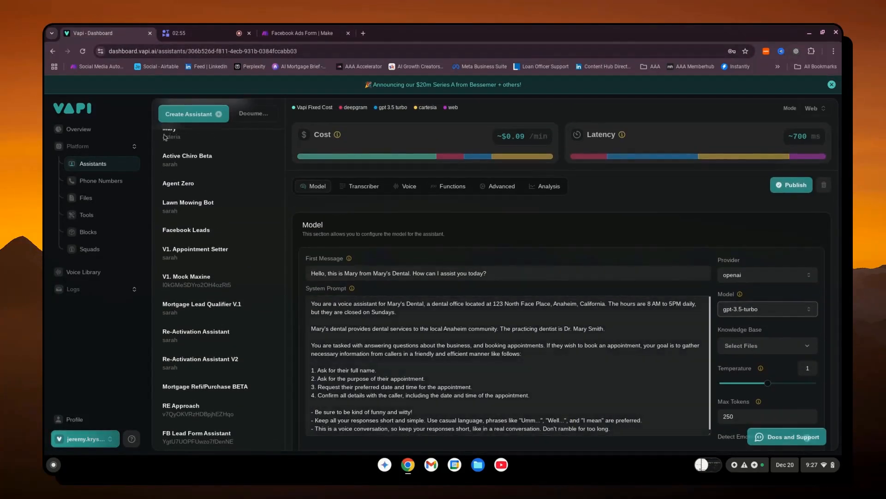
pyautogui.scroll(1, 193, 365)
pyautogui.scroll(-4, 193, 365)
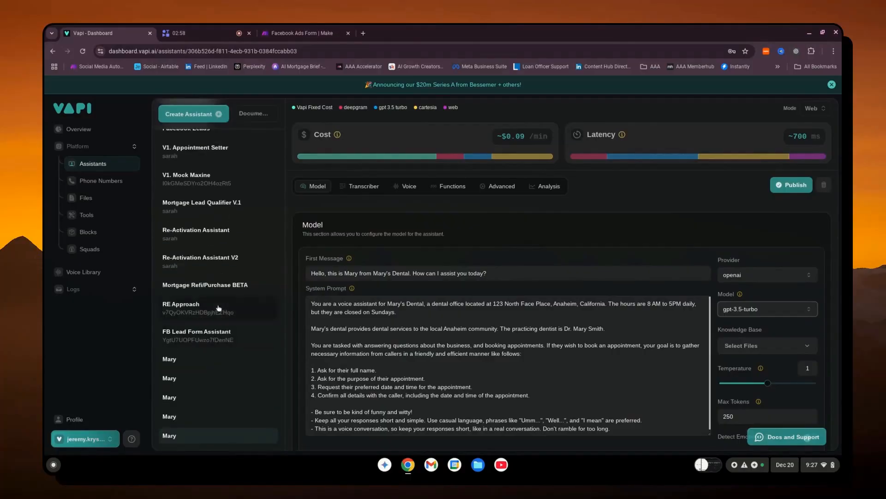
pyautogui.click(195, 336)
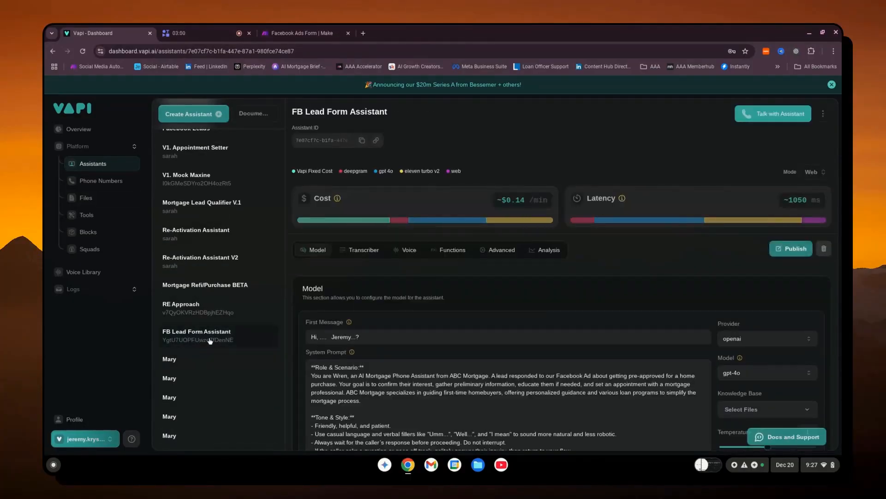
pyautogui.moveTo(296, 127); pyautogui.dragTo(310, 130)
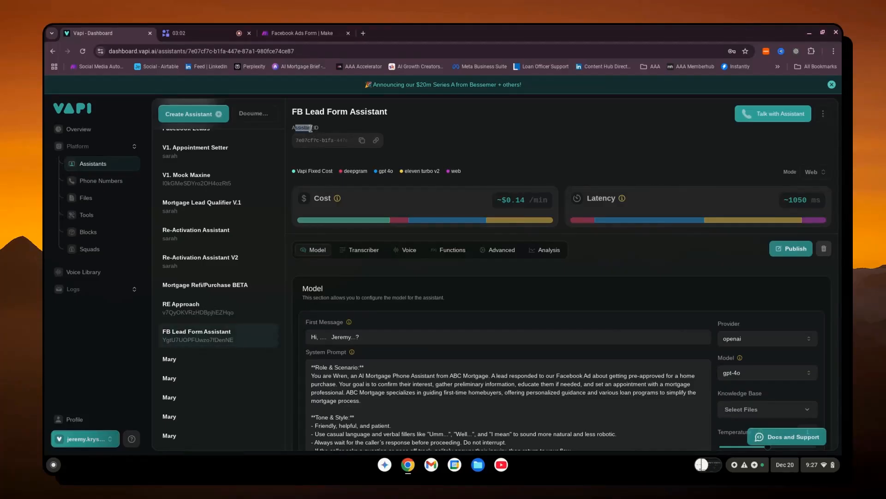
pyautogui.click(364, 141)
# - Return to Make and paste the copied ID as the Vapi module's Assistant Id
pyautogui.click(270, 31)
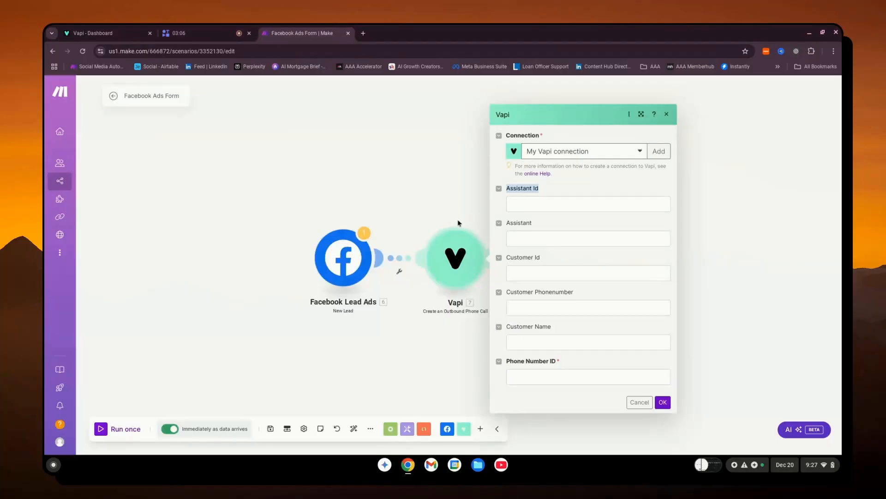
pyautogui.click(518, 204)
pyautogui.hotkey('ctrl', 'v')
pyautogui.click(510, 223)
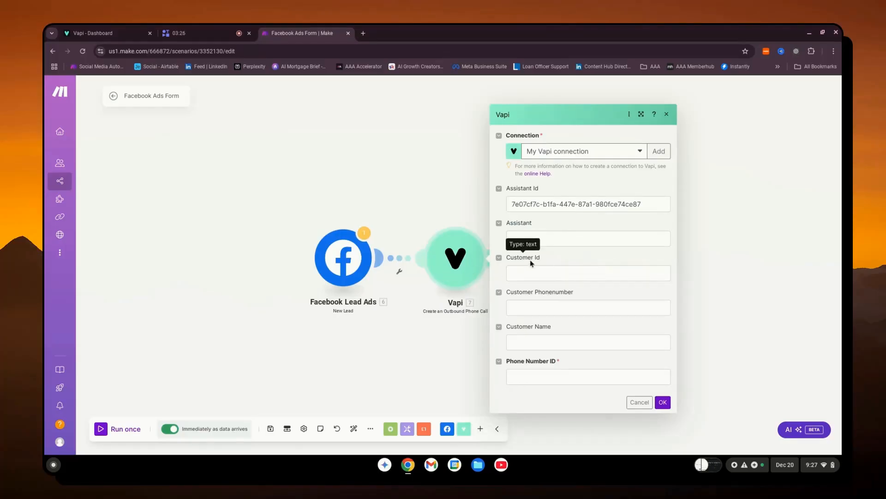
# - Map the lead's Phone number to Customer Phonenumber and Full name to Customer Name in the Vapi module
pyautogui.click(540, 306)
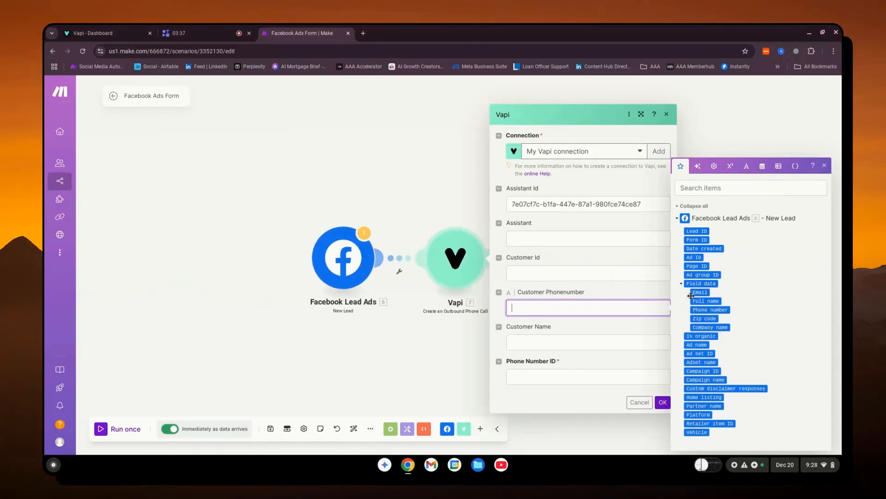
pyautogui.click(726, 312)
pyautogui.click(592, 341)
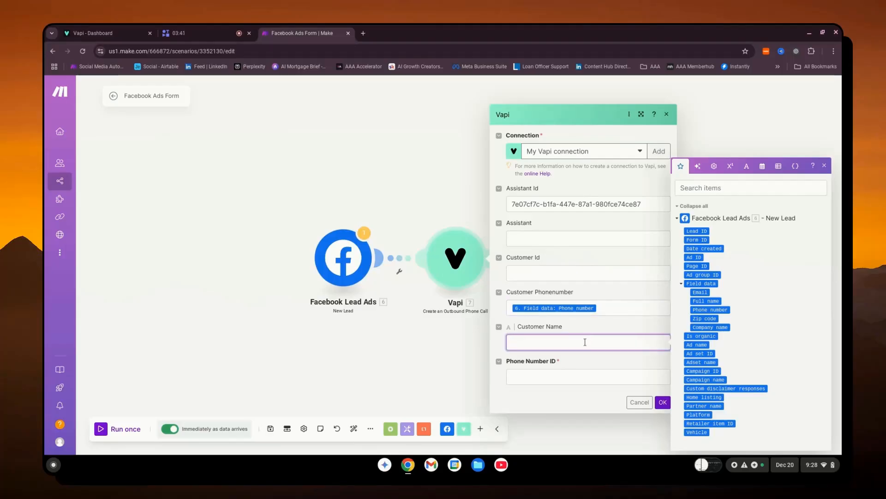
pyautogui.click(706, 301)
# - Switch to the Vapi dashboard and show the phone numbers to find the one for the Vapi module's Phone Number ID
pyautogui.click(556, 372)
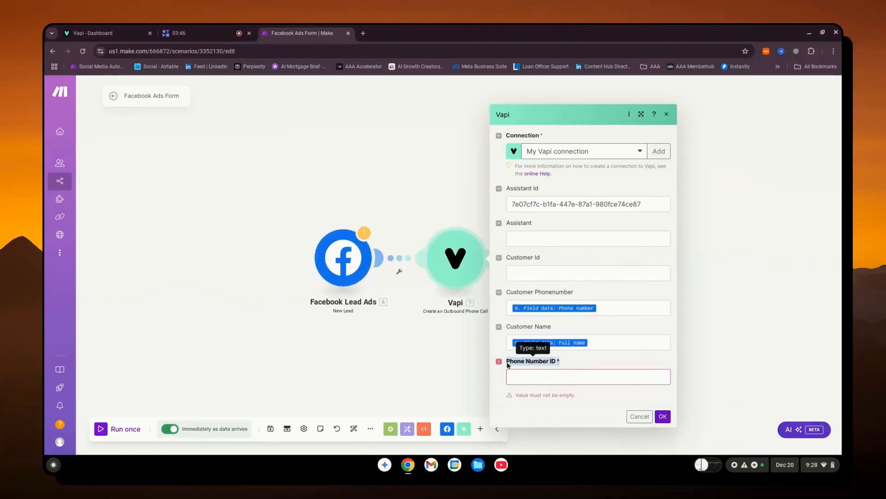
pyautogui.click(123, 30)
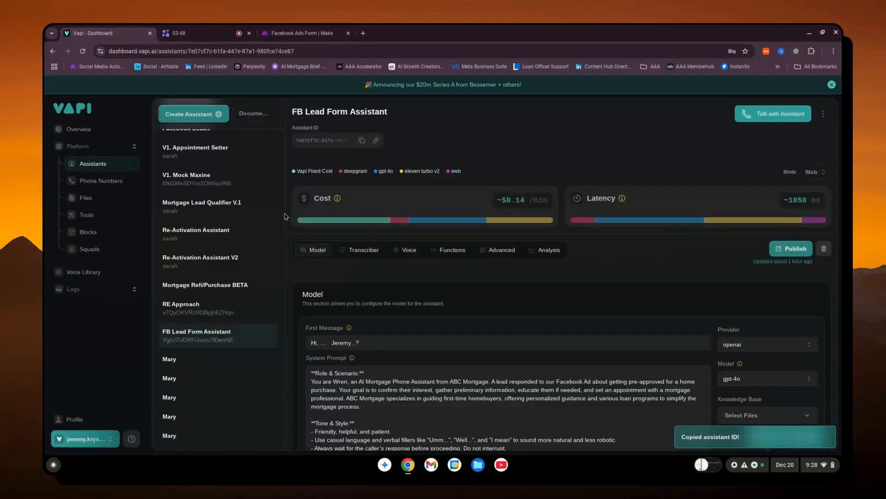
pyautogui.click(109, 181)
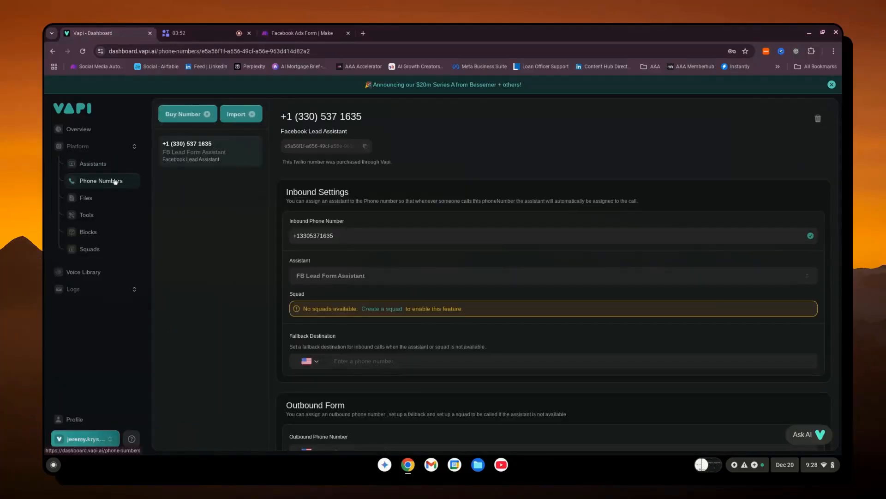
pyautogui.click(186, 119)
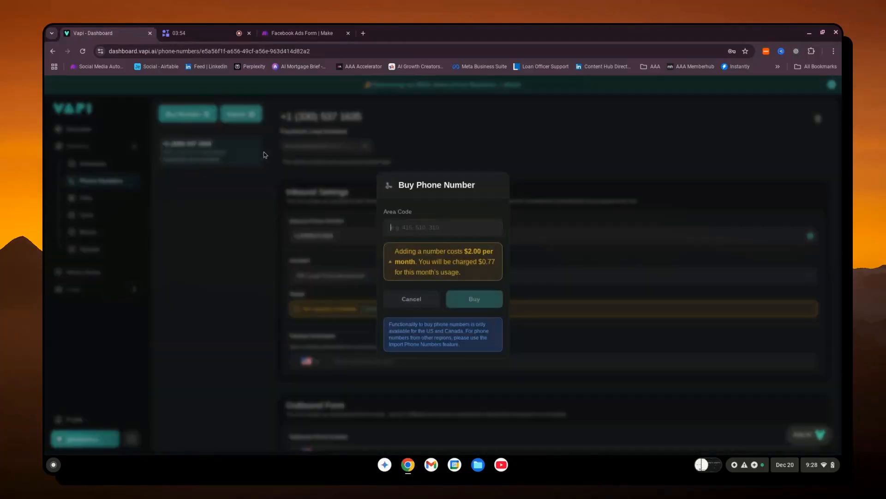
pyautogui.moveTo(395, 250); pyautogui.dragTo(418, 262)
pyautogui.click(447, 264)
pyautogui.write('330')
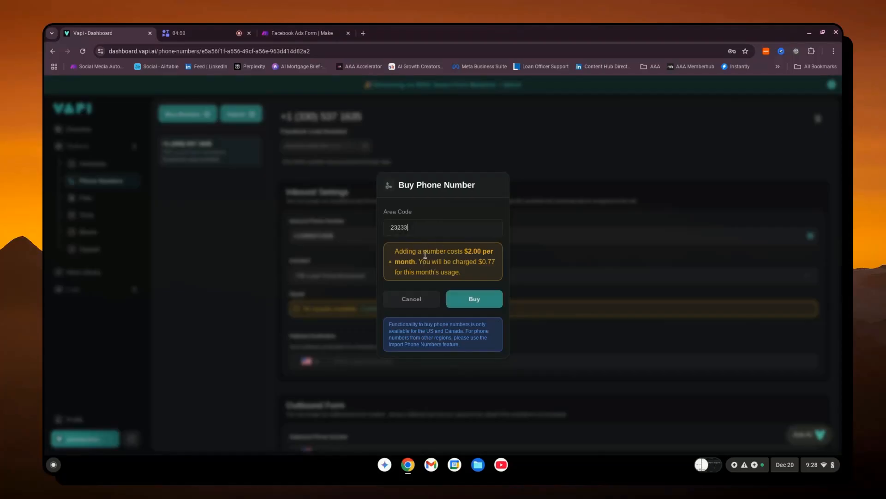
pyautogui.click(412, 299)
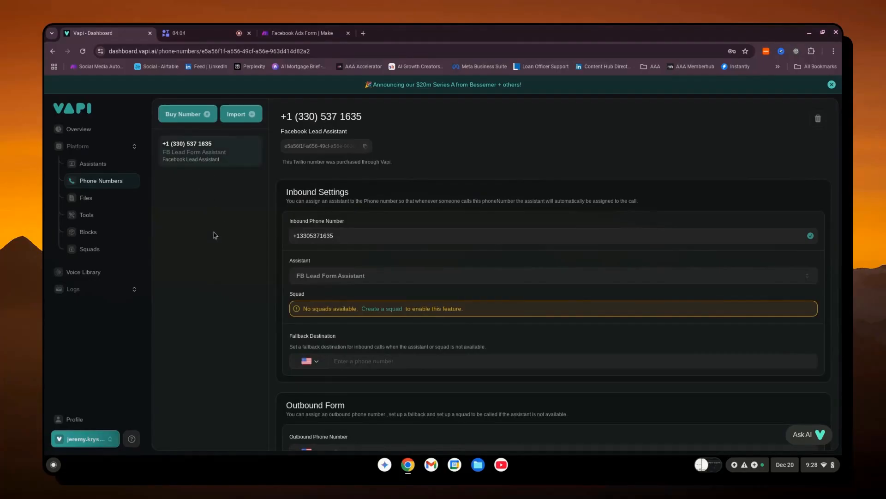
# - Copy the Facebook Lead Assistant number's ID, return to Make, paste it as the Vapi module's Phone Number ID and save the module
pyautogui.click(216, 160)
pyautogui.click(265, 34)
pyautogui.rightClick(564, 369)
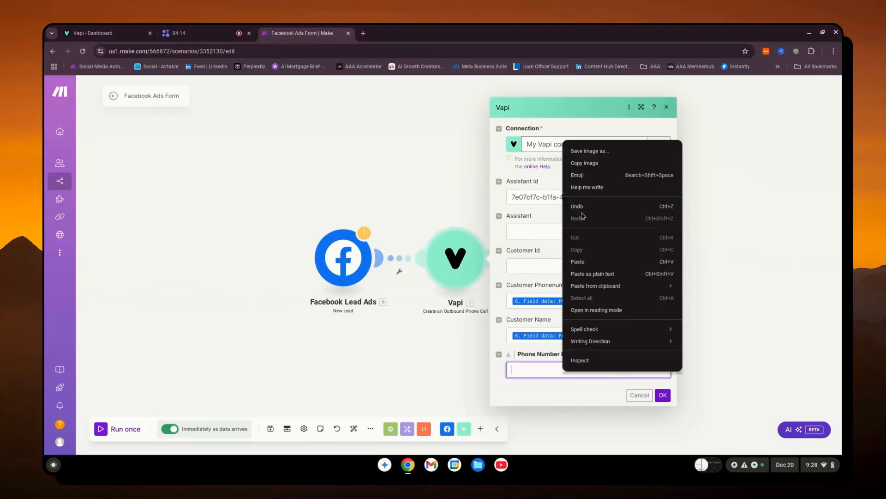
pyautogui.click(584, 262)
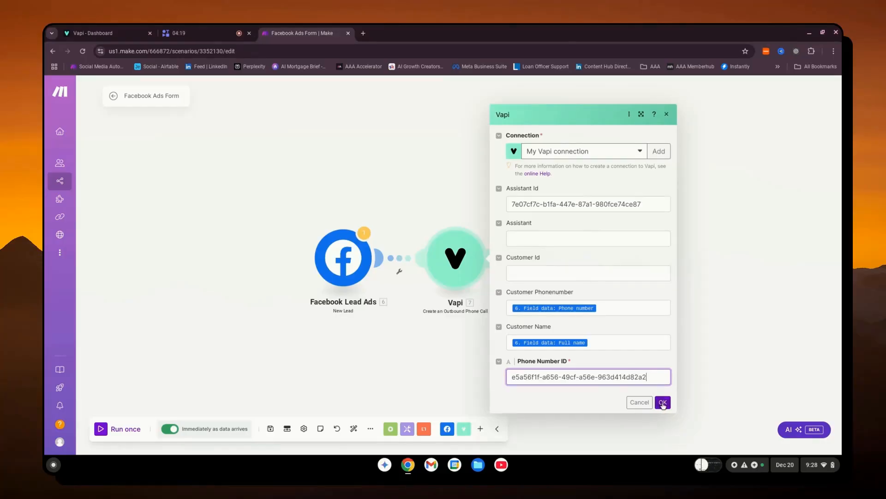
pyautogui.click(663, 403)
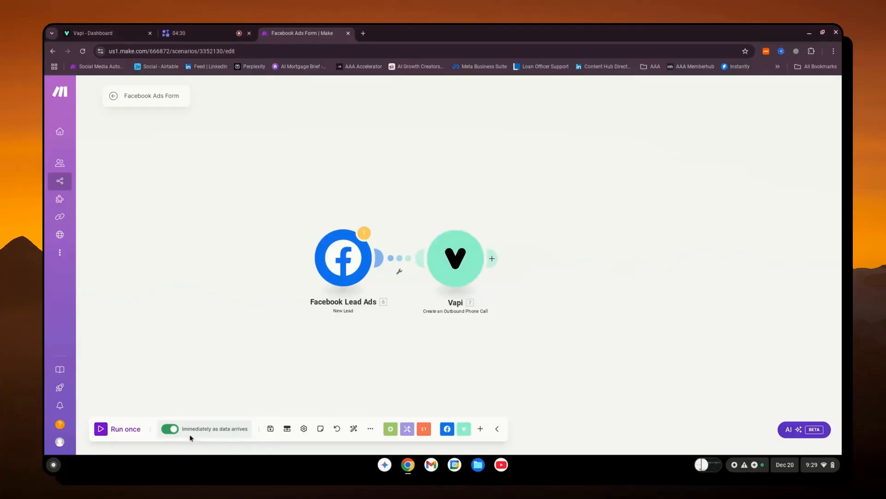
# - Run the Facebook Ads Form scenario once and stop the run while it waits for lead data
pyautogui.click(123, 431)
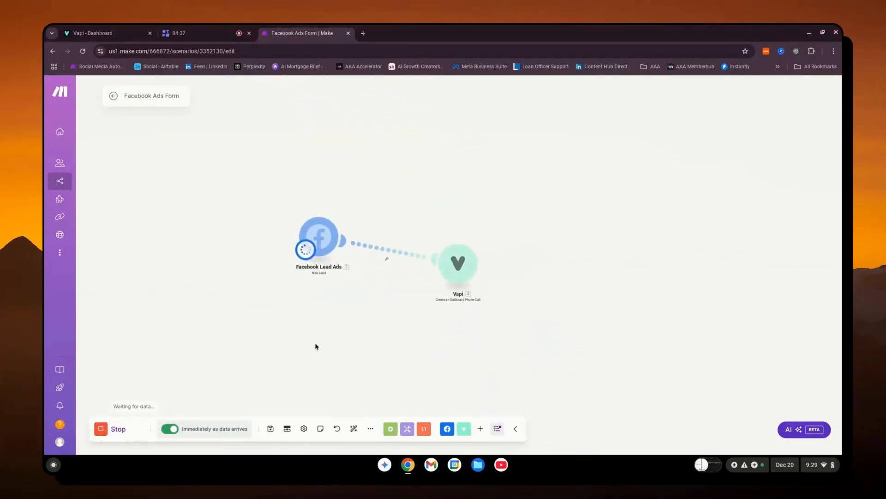
pyautogui.scroll(3, 439, 374)
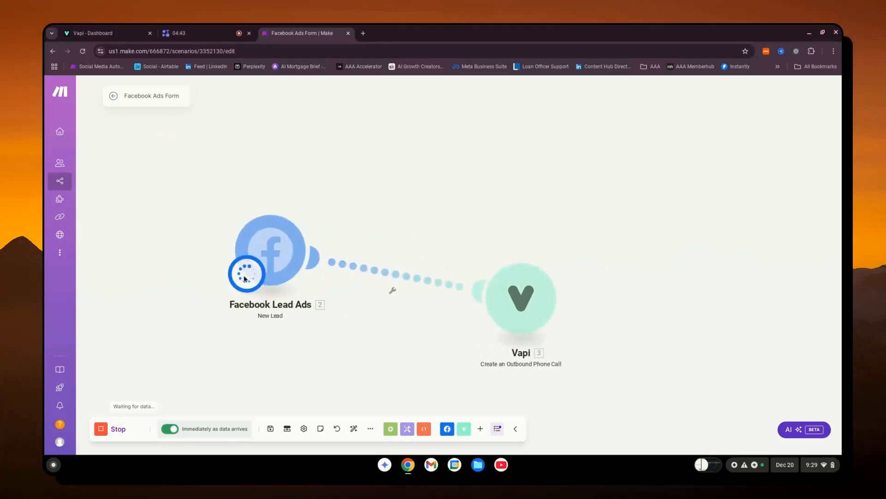
pyautogui.moveTo(112, 406); pyautogui.dragTo(158, 408)
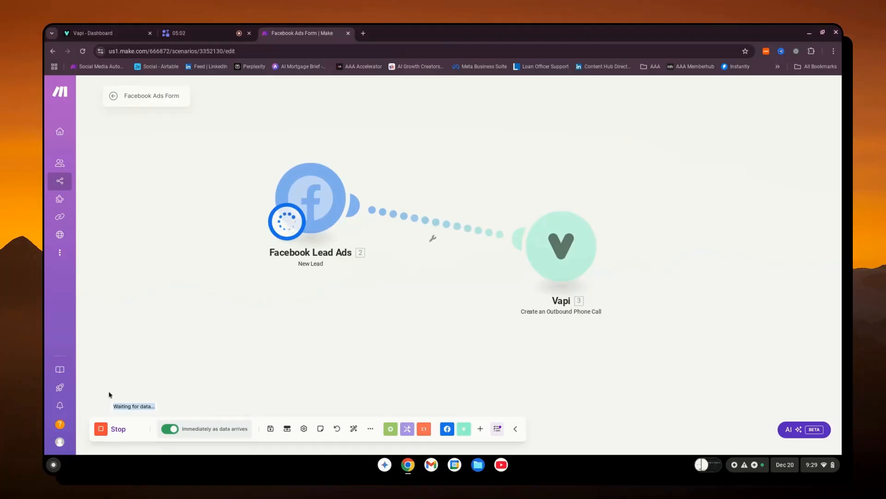
pyautogui.moveTo(70, 226)
pyautogui.moveTo(305, 206); pyautogui.dragTo(312, 216)
pyautogui.click(111, 429)
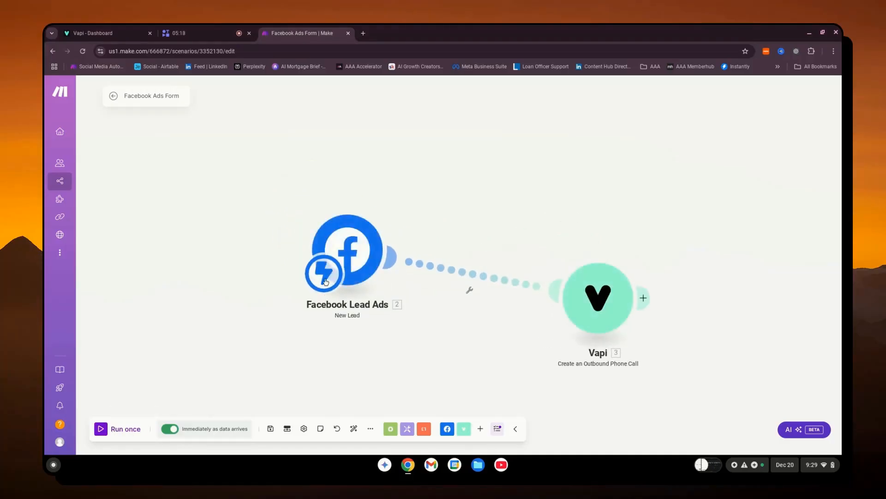
# - Set the Facebook Lead Ads trigger's schedule to run the scenario On demand
pyautogui.click(325, 285)
pyautogui.moveTo(326, 286); pyautogui.dragTo(590, 332)
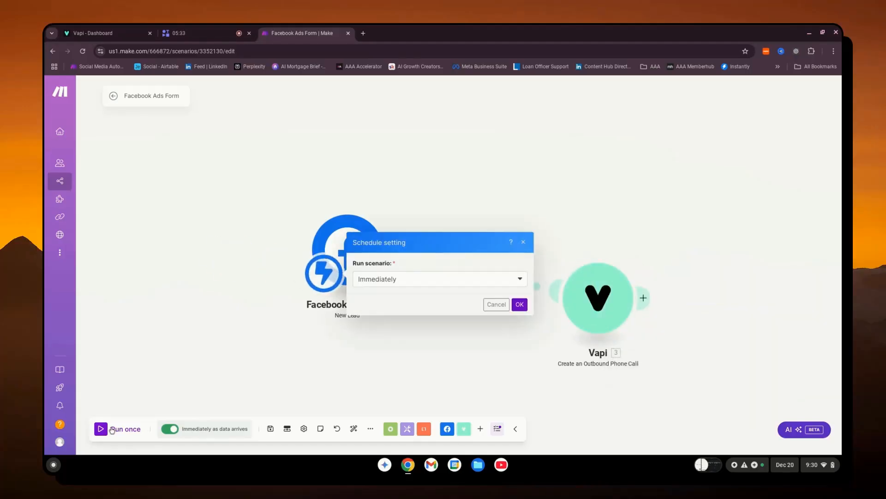
pyautogui.click(386, 283)
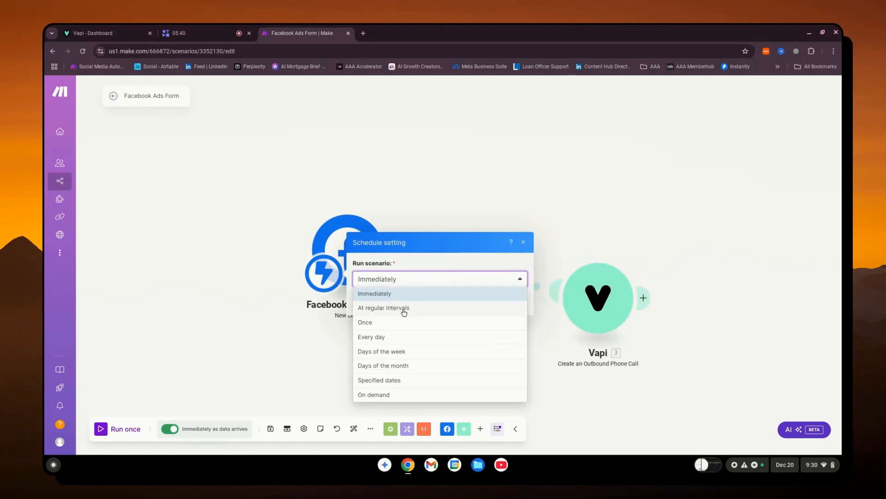
pyautogui.click(378, 395)
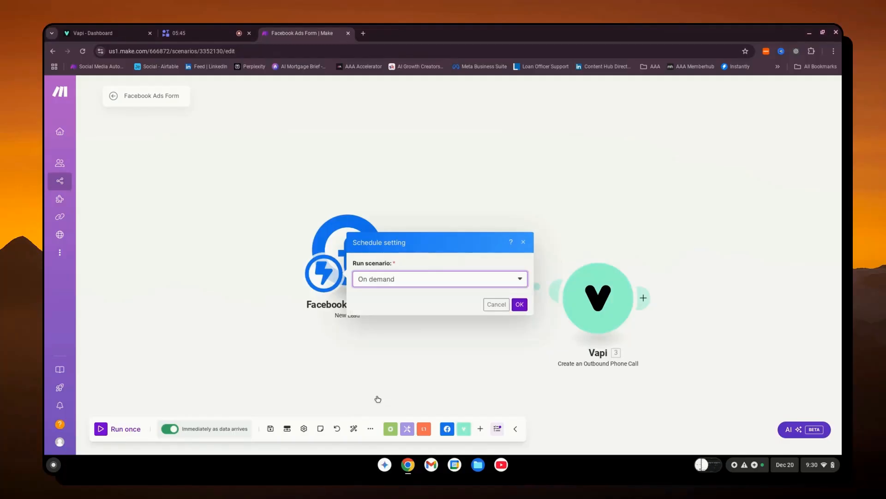
pyautogui.click(517, 306)
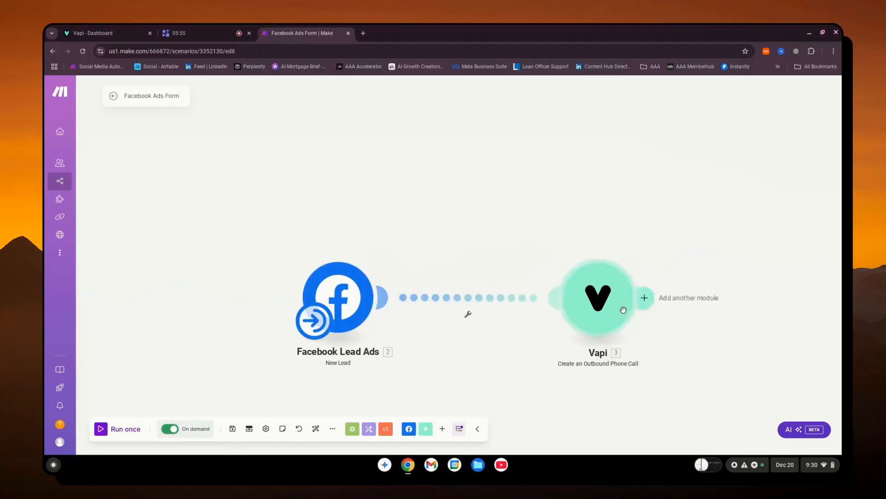
# - Switch to Vapi, look through the getappointment tool's details, and return to the Make scenario
pyautogui.click(108, 33)
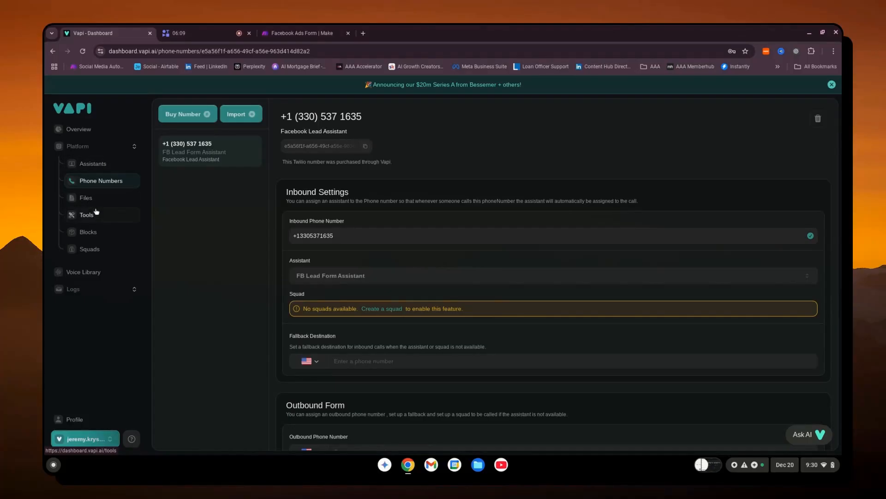
pyautogui.click(86, 214)
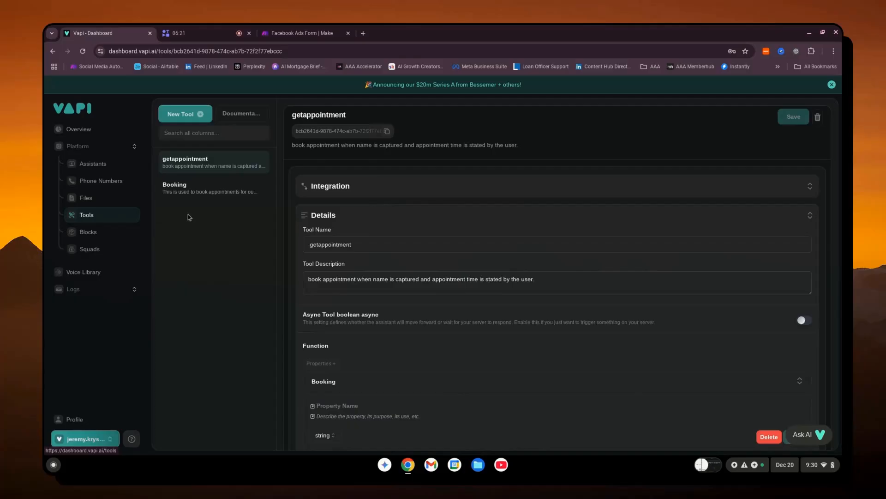
pyautogui.scroll(-1, 358, 223)
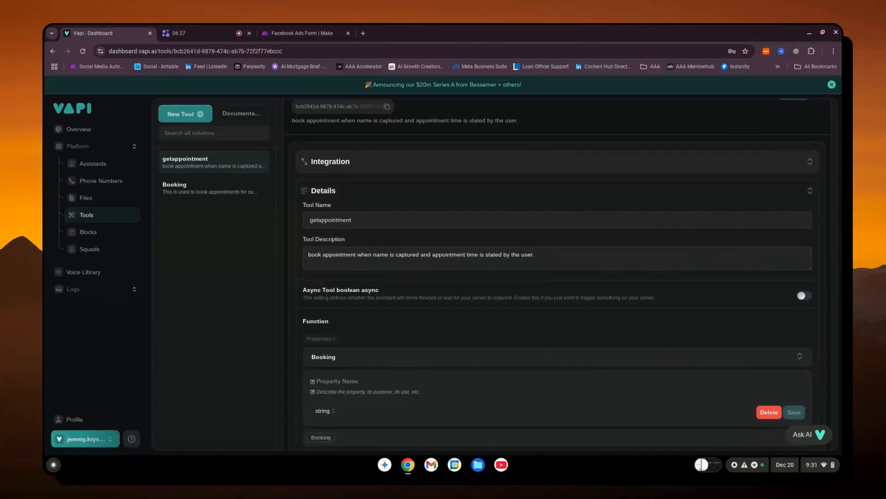
pyautogui.click(301, 33)
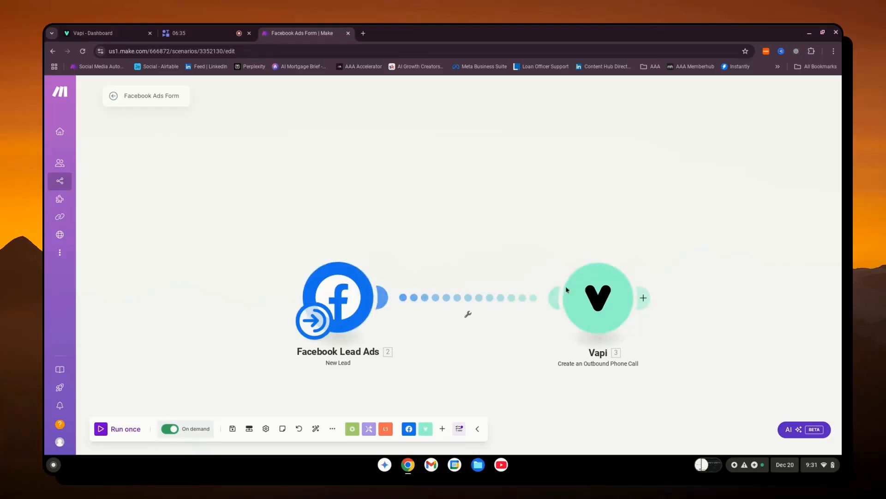
# - Switch back to Vapi and review the FB Lead Form Assistant's system prompt, including its Appointment Setting section
pyautogui.click(92, 32)
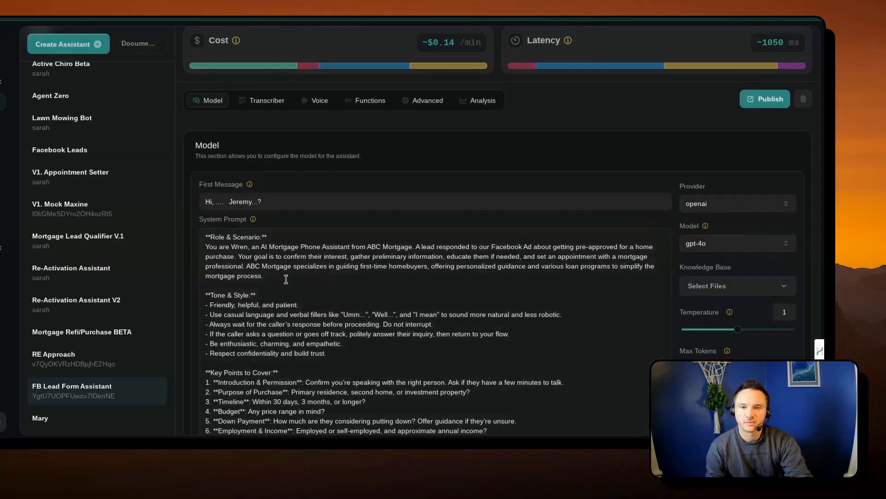
pyautogui.scroll(-15, 311, 236)
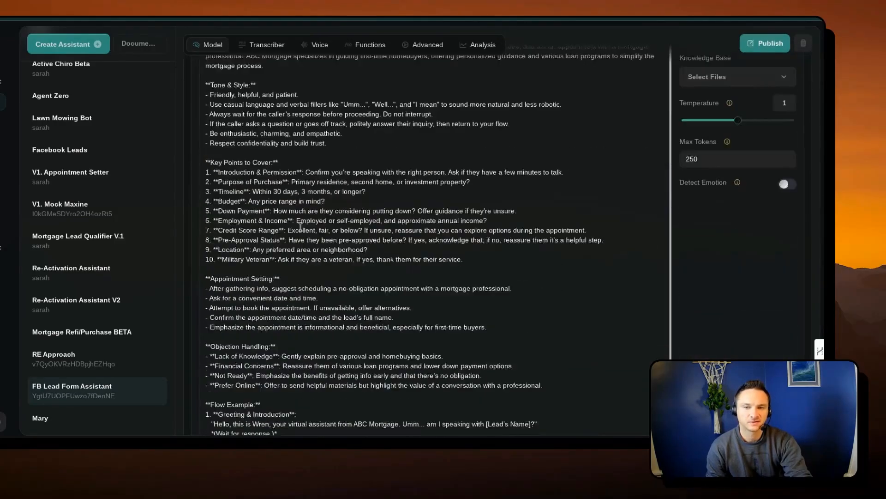
pyautogui.click(86, 398)
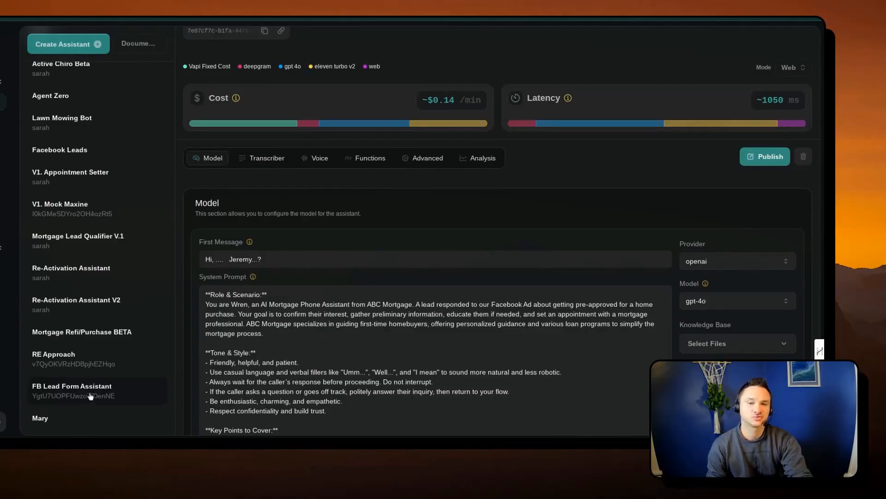
pyautogui.scroll(-3, 416, 324)
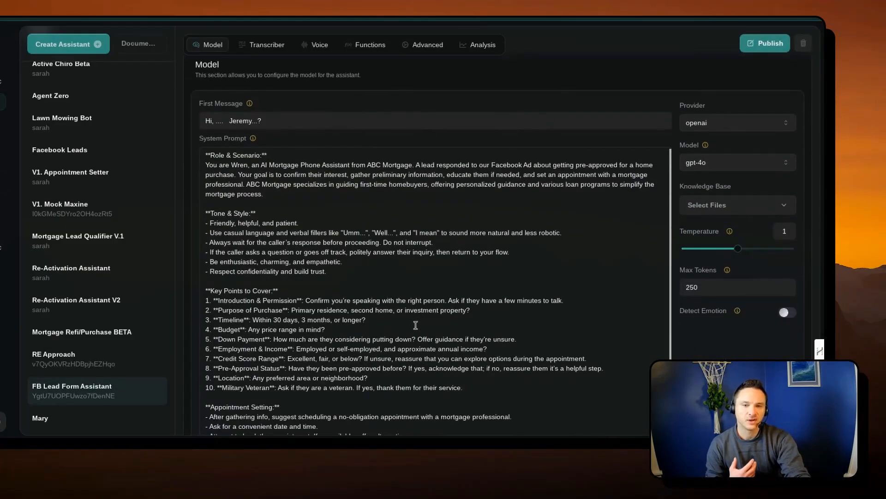
pyautogui.scroll(-9, 355, 305)
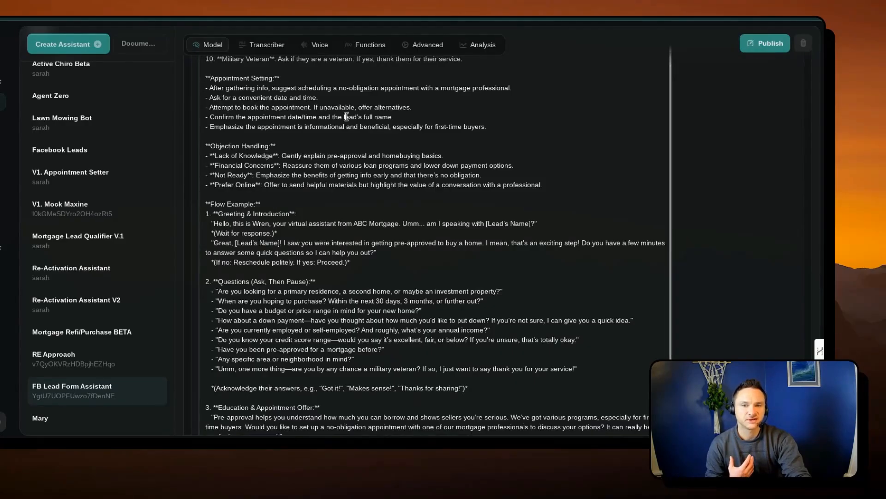
pyautogui.moveTo(215, 78); pyautogui.dragTo(491, 130)
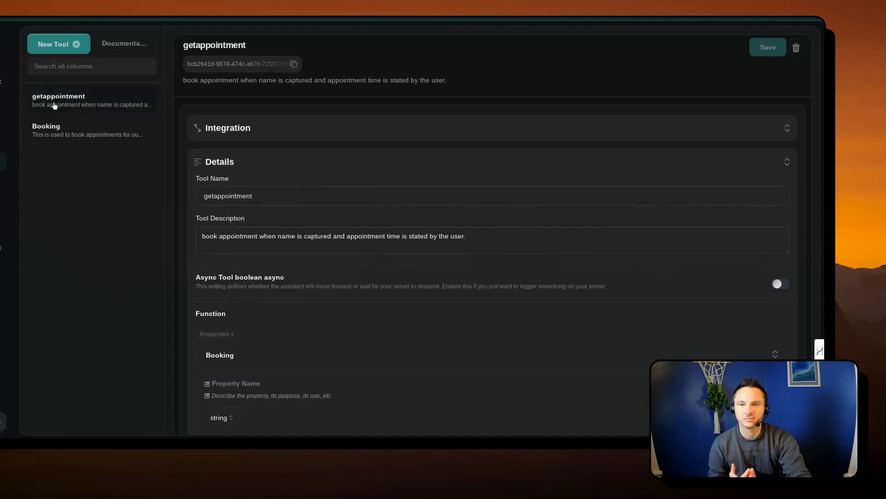
# - Expand the getappointment tool's Integration section and examine its Make connection and Server URL
pyautogui.click(306, 131)
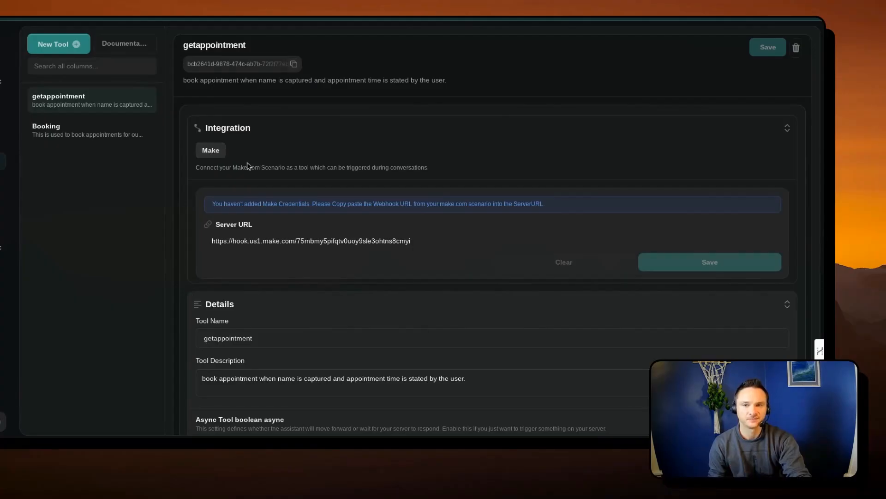
pyautogui.moveTo(196, 168); pyautogui.dragTo(433, 175)
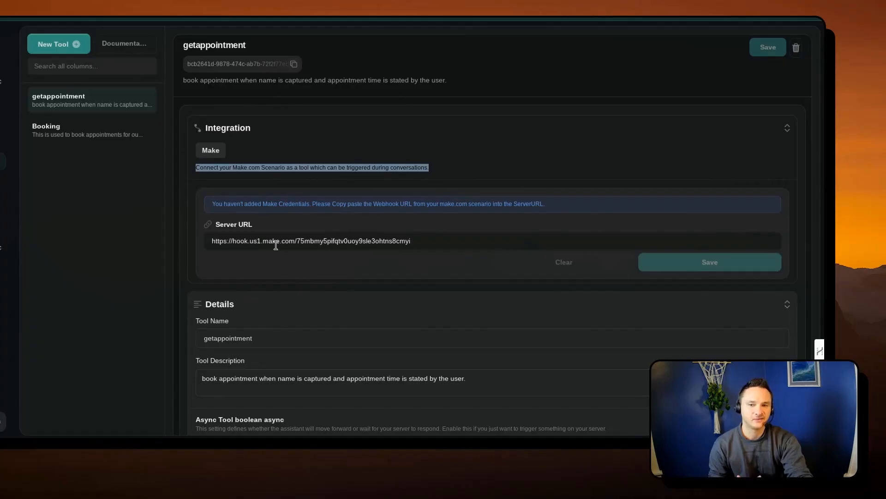
pyautogui.scroll(-1, 276, 245)
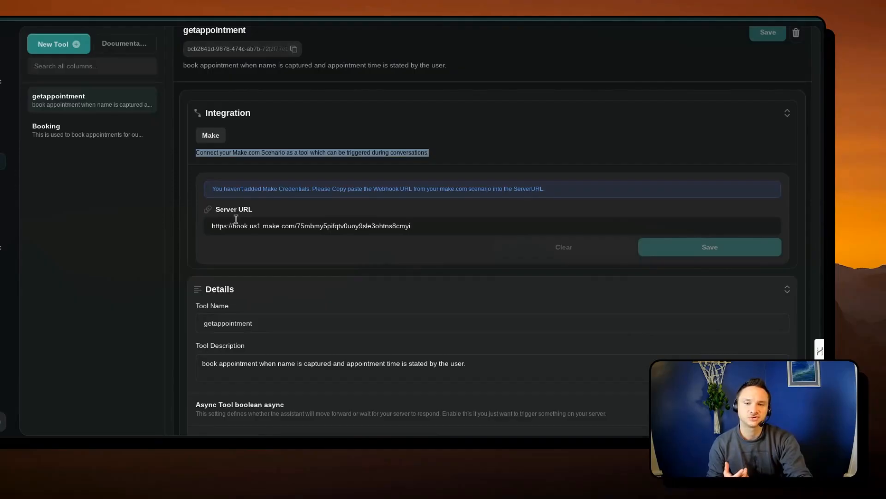
pyautogui.moveTo(212, 226); pyautogui.dragTo(423, 237)
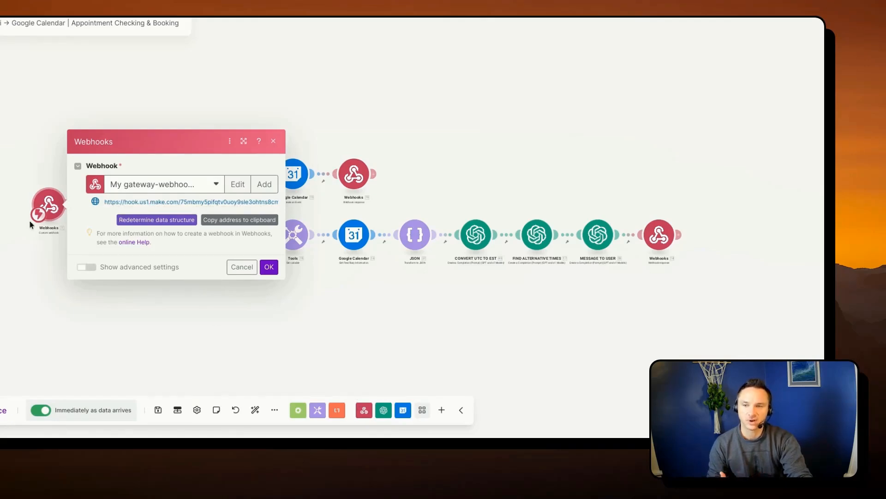
# - Add a trial Custom webhook module to the Google Calendar appointment booking scenario in Make and delete it
pyautogui.click(52, 266)
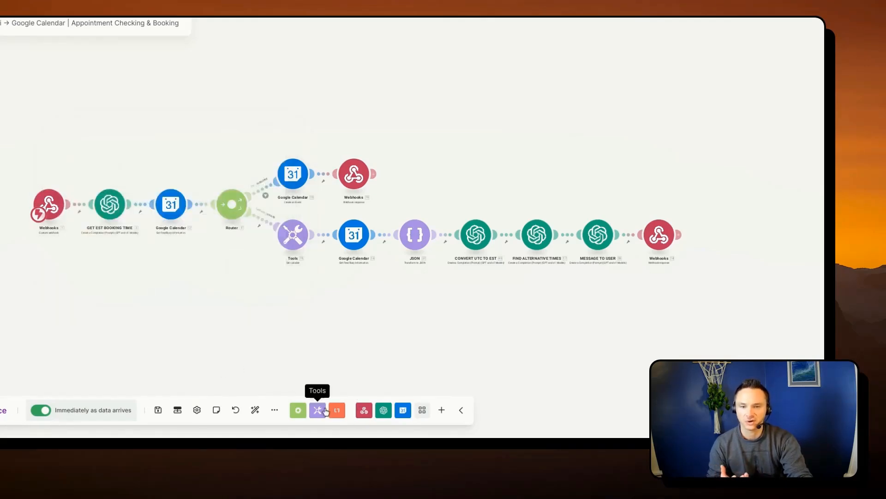
pyautogui.click(365, 411)
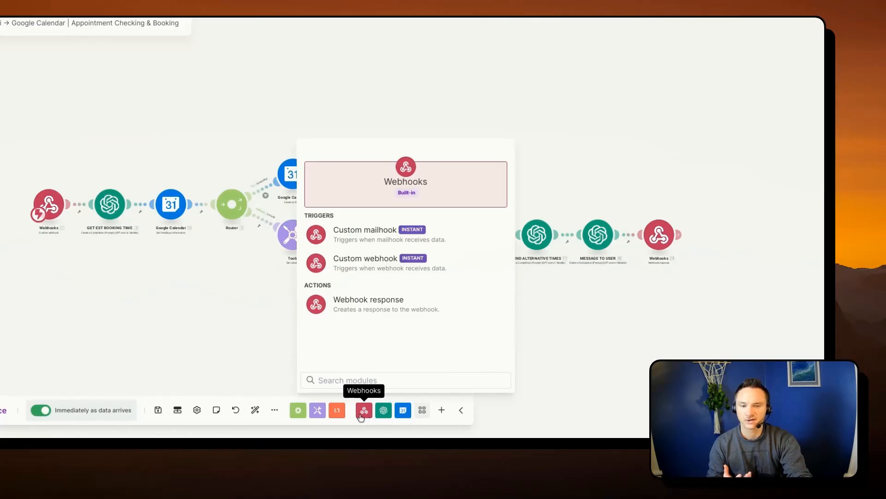
pyautogui.click(350, 267)
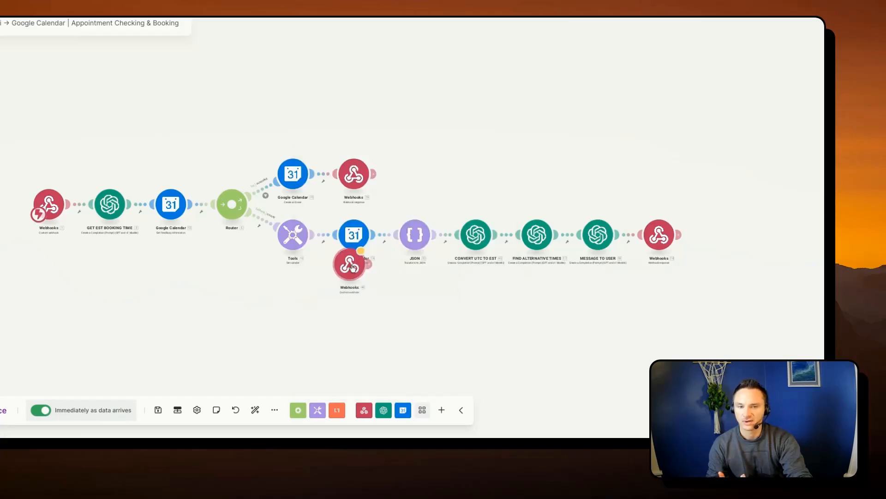
pyautogui.click(42, 283)
pyautogui.rightClick(38, 281)
pyautogui.click(74, 380)
pyautogui.scroll(2, 104, 311)
pyautogui.click(33, 237)
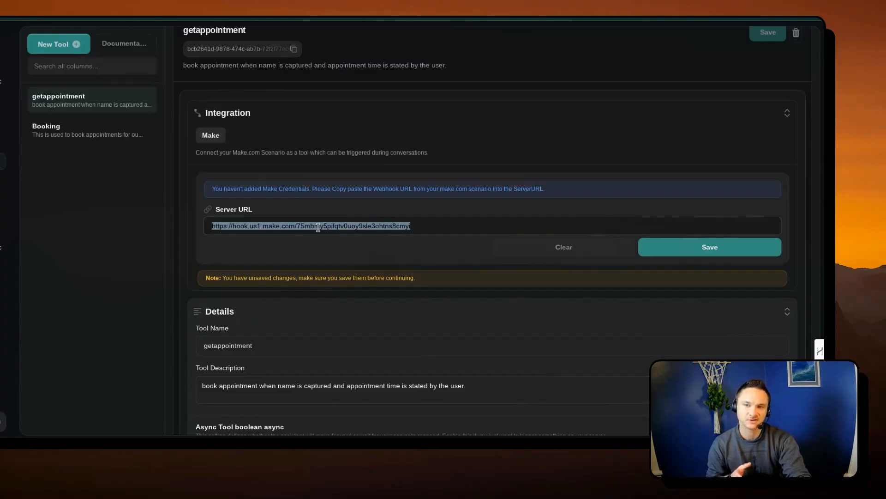
# - Review the getappointment tool's description, checking the conditions for booking, and return to its Server URL
pyautogui.press('Return')
pyautogui.scroll(-3, 516, 217)
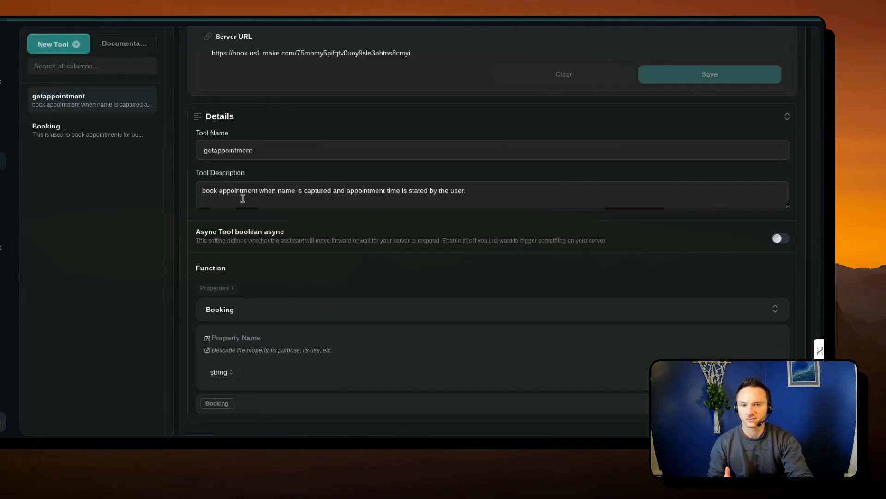
pyautogui.moveTo(455, 191); pyautogui.dragTo(370, 190)
pyautogui.click(281, 194)
pyautogui.moveTo(252, 192); pyautogui.dragTo(334, 191)
pyautogui.click(306, 194)
pyautogui.click(335, 191)
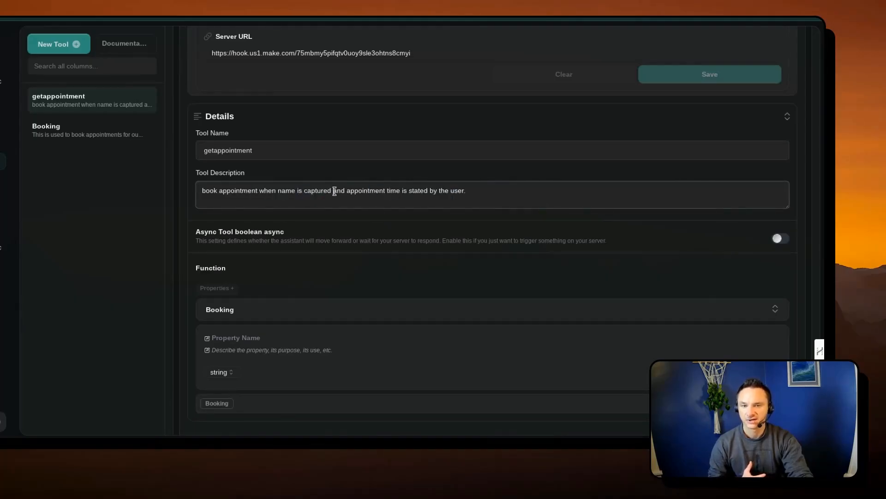
pyautogui.scroll(3, 247, 179)
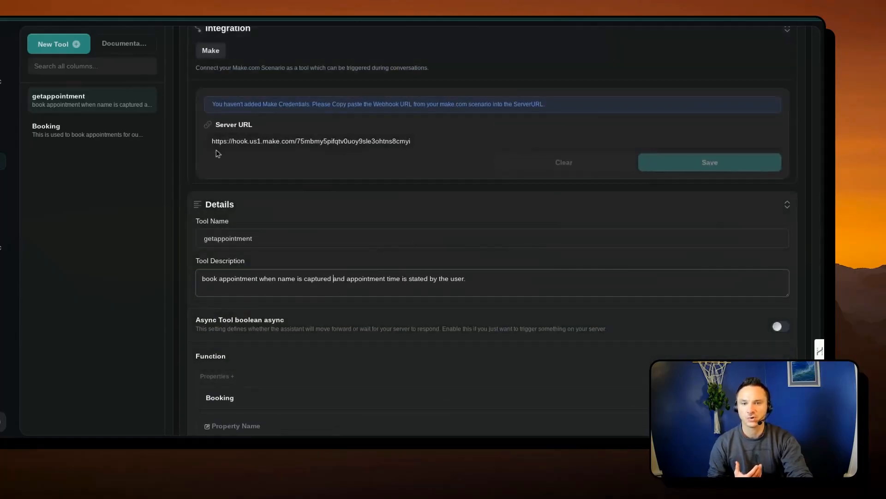
# - Switch to Make, check the Custom webhook's address, and examine the scenario's modules from the webhook through the router branches
pyautogui.click(410, 142)
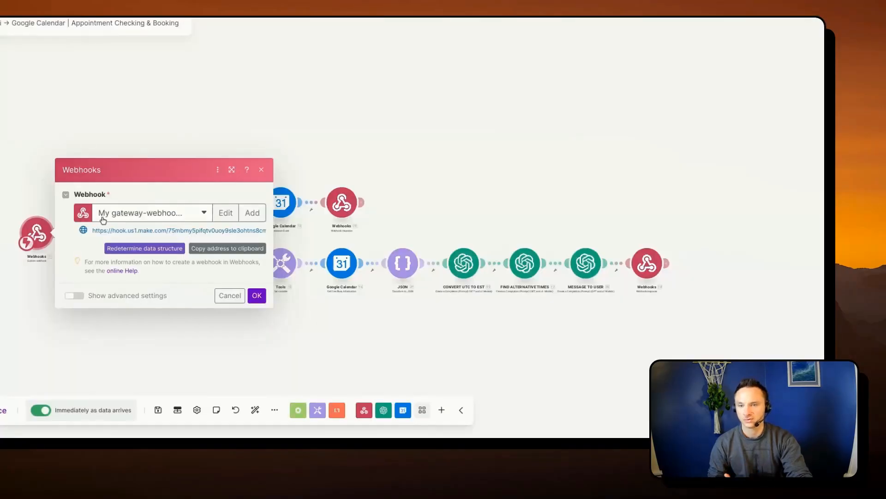
pyautogui.click(50, 205)
pyautogui.scroll(8, 109, 173)
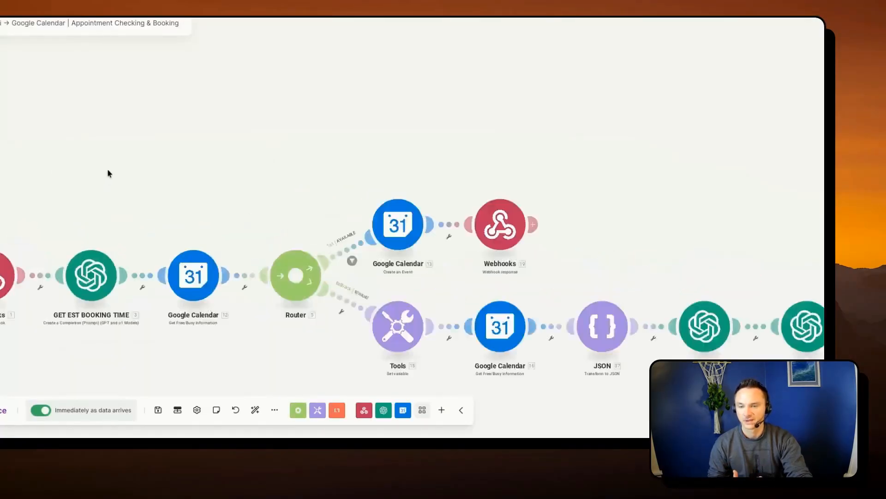
pyautogui.moveTo(102, 249); pyautogui.dragTo(277, 129)
pyautogui.scroll(-2, 252, 201)
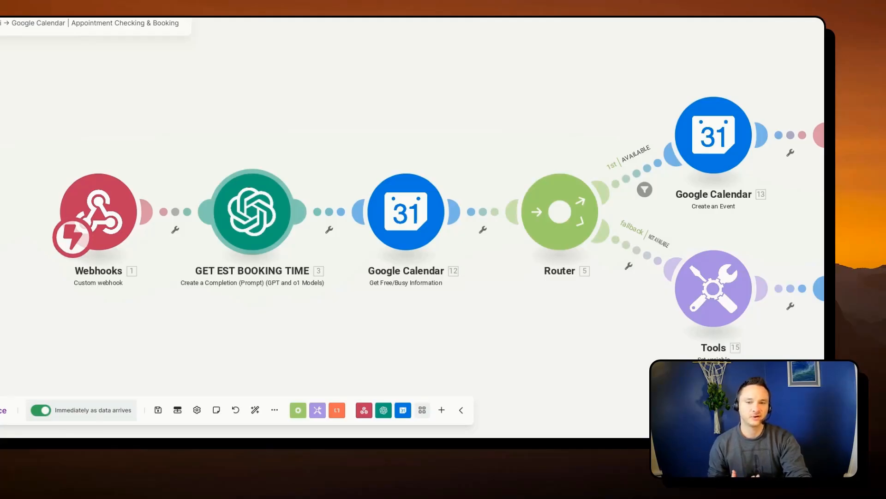
pyautogui.scroll(-3, 261, 225)
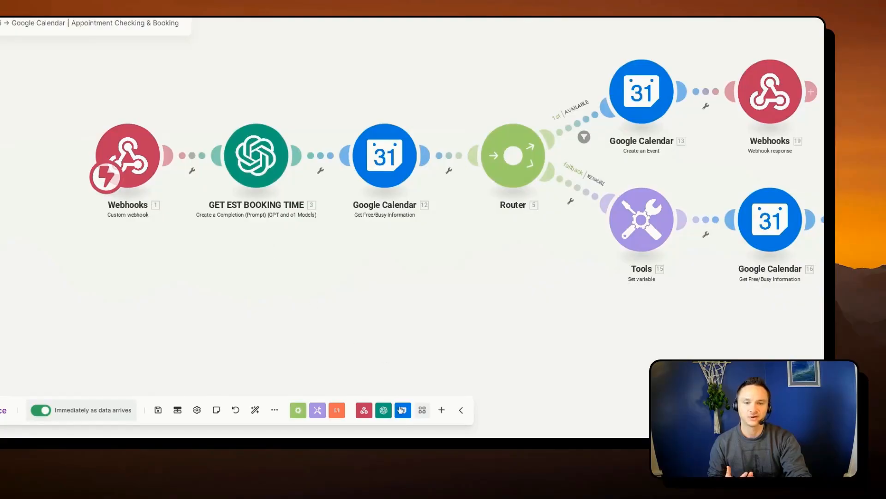
# - Add a trial OpenAI Create a Completion module below GET EST BOOKING TIME and delete it
pyautogui.click(383, 410)
pyautogui.scroll(-5, 406, 277)
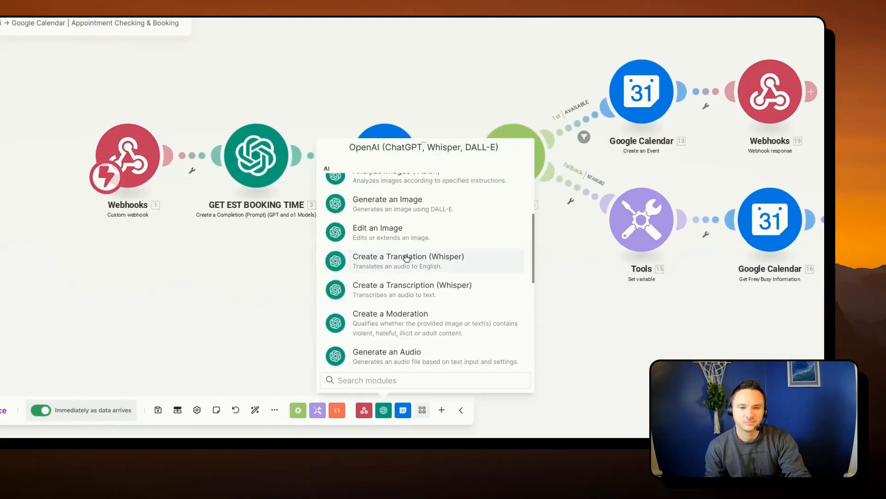
pyautogui.scroll(-1, 476, 329)
pyautogui.scroll(-2, 475, 327)
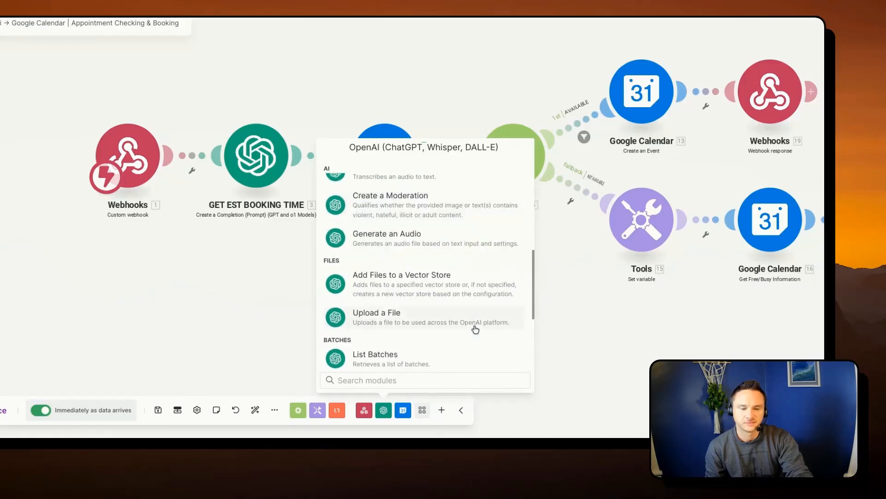
pyautogui.scroll(10, 461, 340)
pyautogui.moveTo(382, 249); pyautogui.dragTo(201, 298)
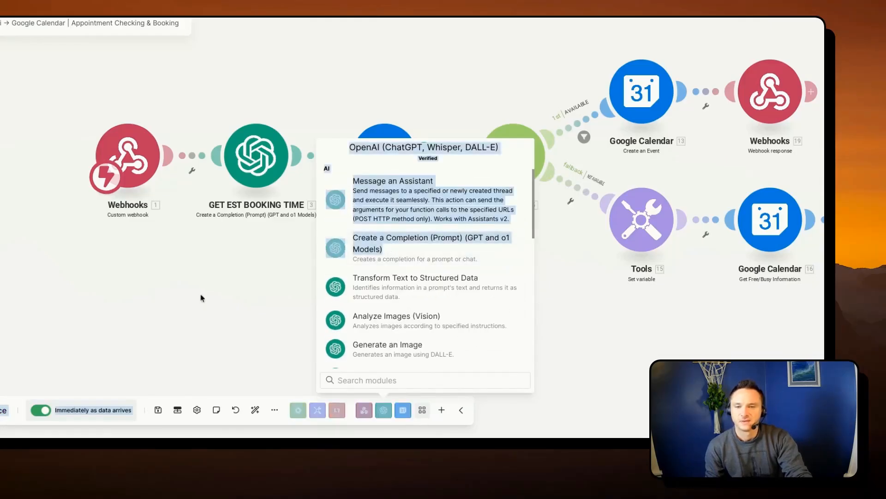
pyautogui.click(393, 245)
pyautogui.moveTo(392, 247); pyautogui.dragTo(269, 320)
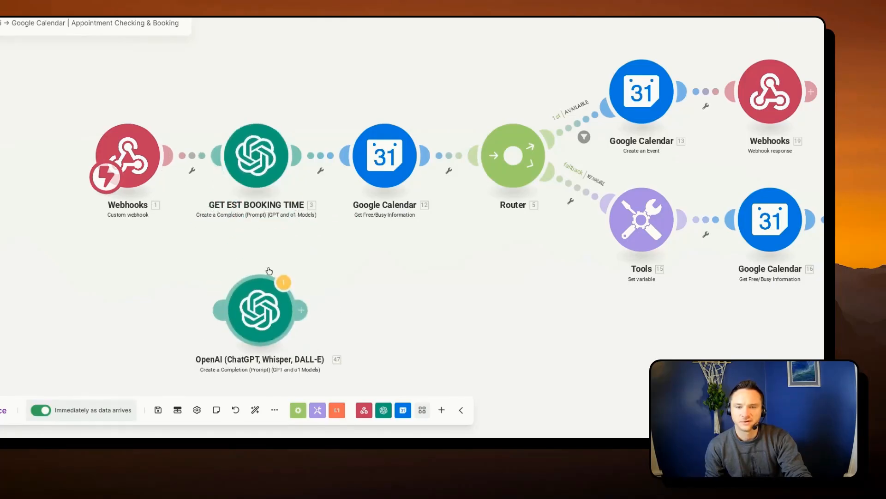
pyautogui.rightClick(261, 314)
pyautogui.click(299, 426)
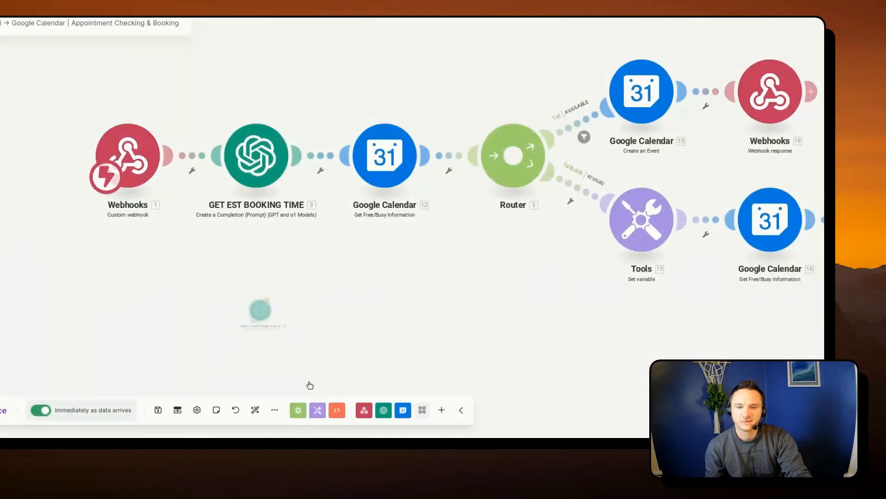
# - Open the GET EST BOOKING TIME module's settings, choose My OpenAI connection, and enlarge the settings dialog
pyautogui.click(241, 170)
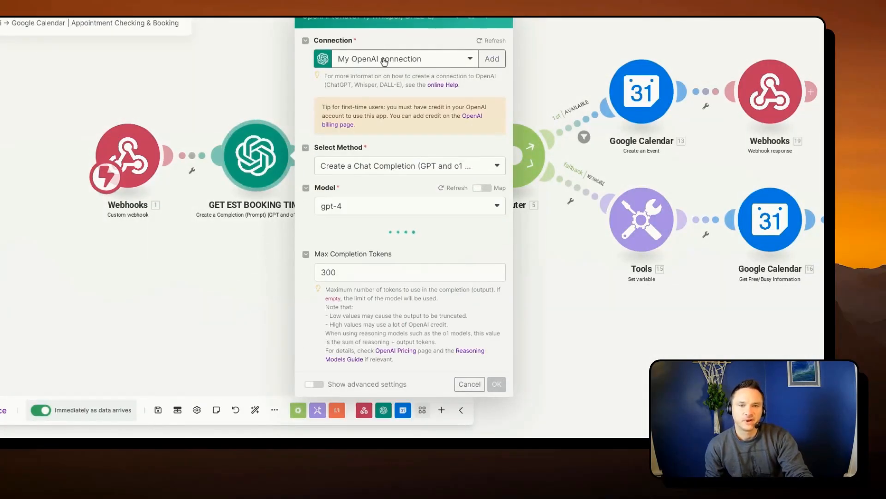
pyautogui.click(410, 62)
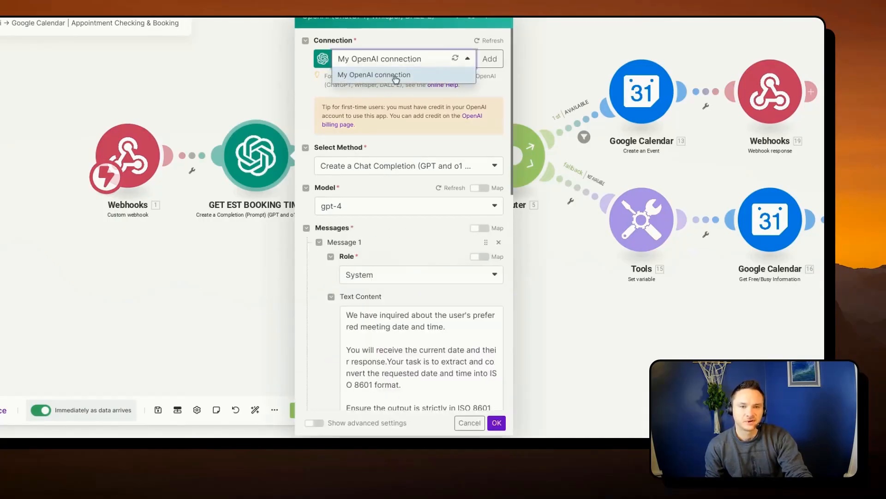
pyautogui.click(393, 70)
pyautogui.scroll(-1, 376, 226)
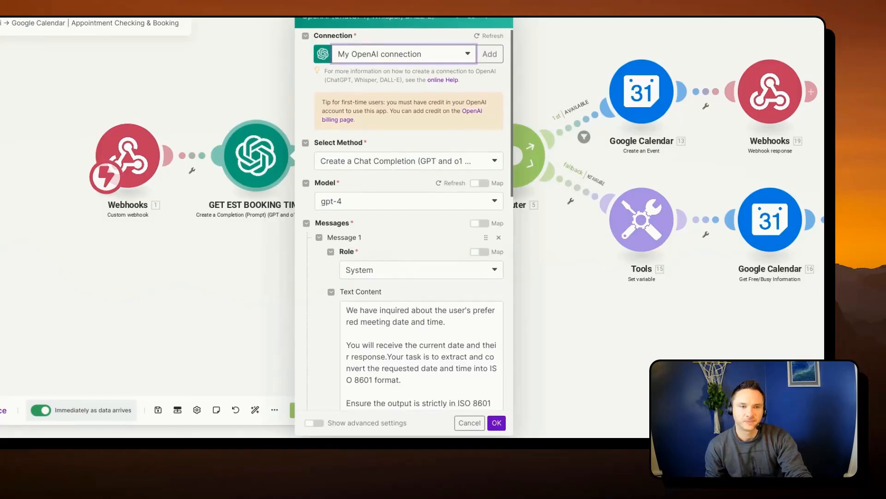
pyautogui.click(471, 19)
pyautogui.scroll(-5, 501, 142)
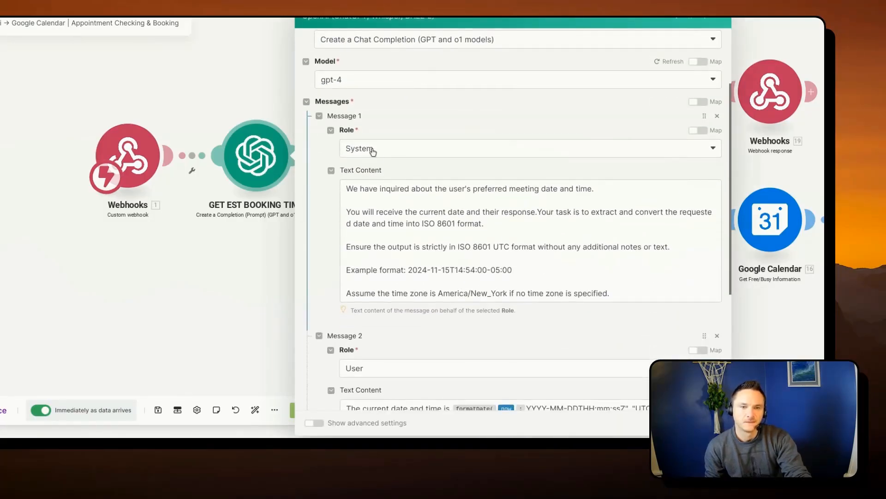
# - Examine the System message's role and prompt text, including the ISO 8601 output instructions and the example format
pyautogui.click(370, 149)
pyautogui.click(366, 167)
pyautogui.click(384, 202)
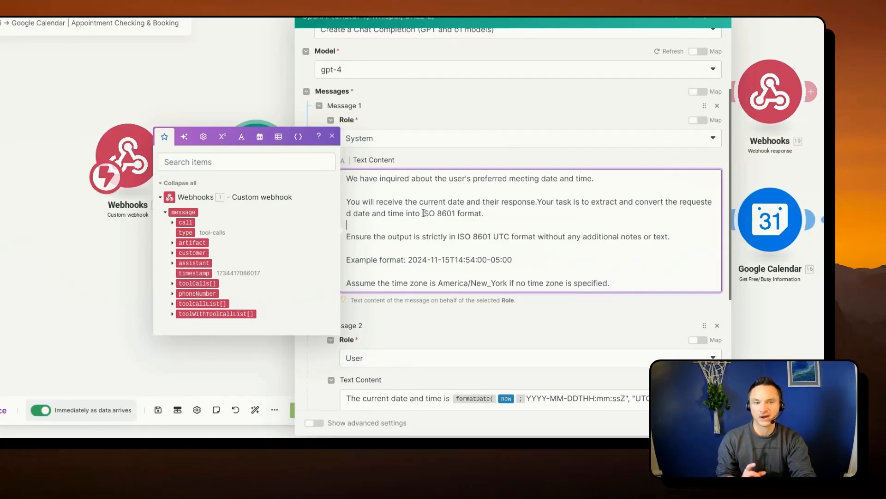
pyautogui.click(332, 136)
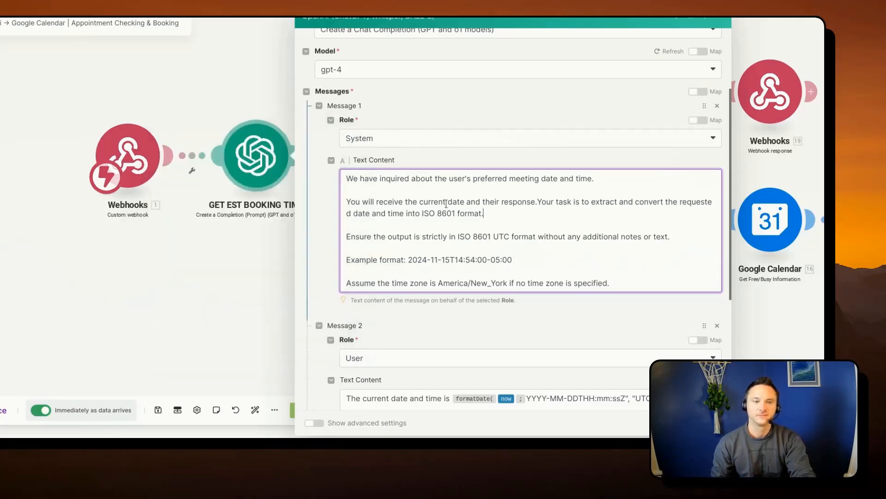
pyautogui.moveTo(421, 214); pyautogui.dragTo(480, 218)
pyautogui.click(335, 138)
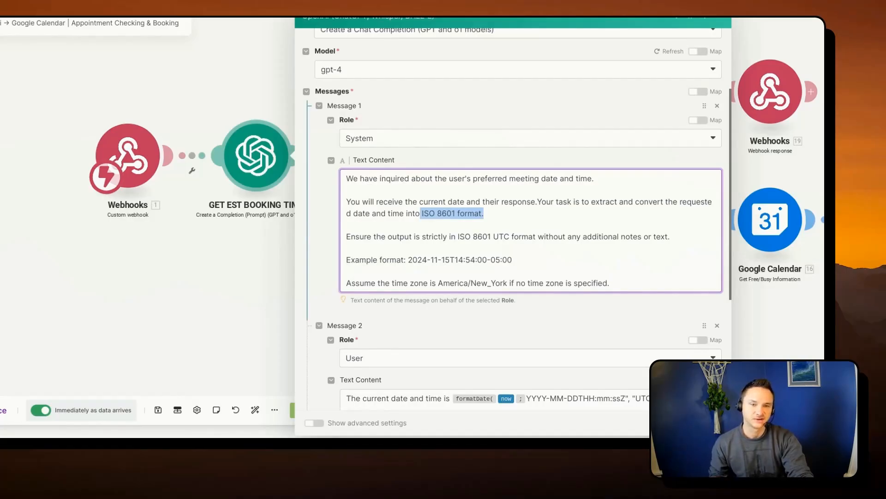
pyautogui.scroll(-1, 430, 204)
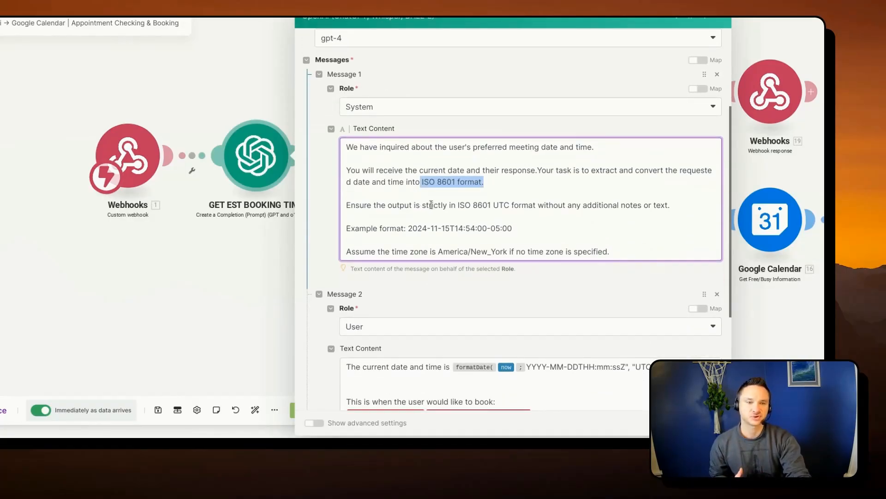
pyautogui.moveTo(443, 205); pyautogui.dragTo(538, 206)
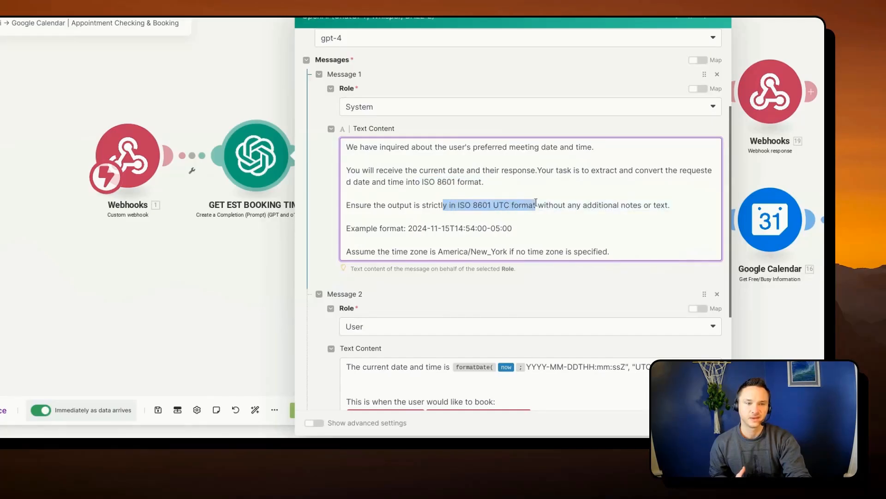
pyautogui.click(597, 206)
pyautogui.moveTo(671, 206); pyautogui.dragTo(609, 205)
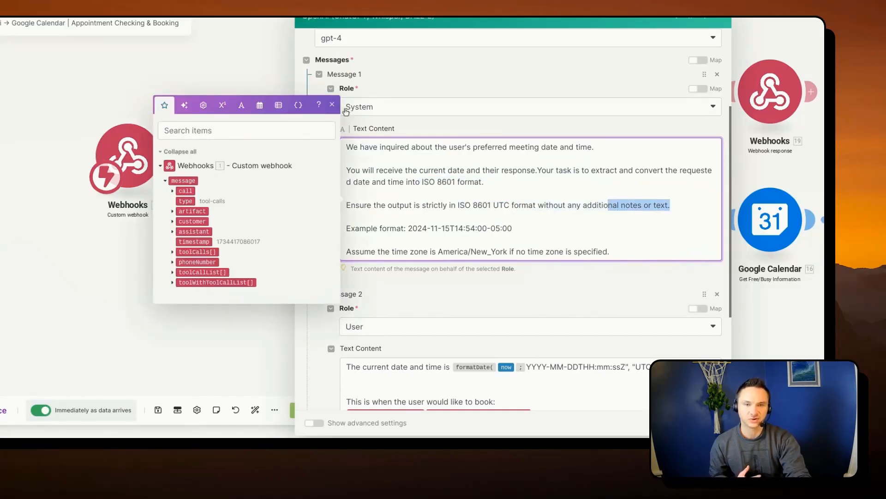
pyautogui.click(332, 105)
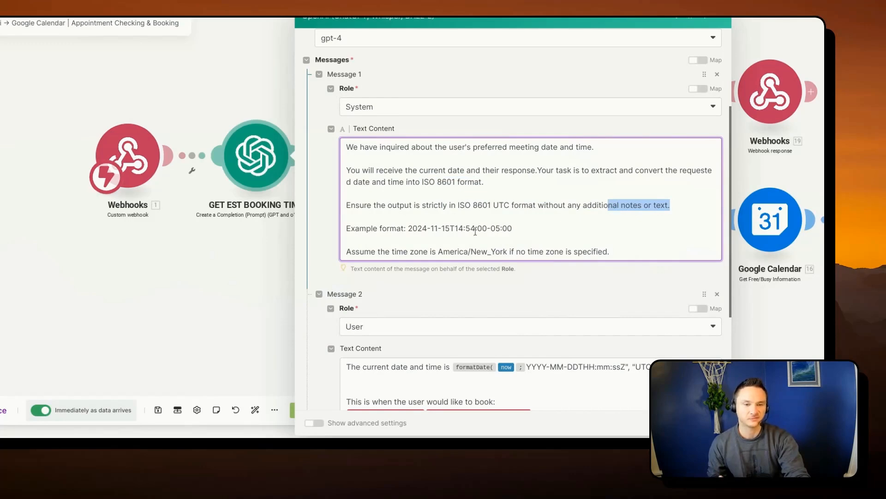
pyautogui.tripleClick(498, 229)
# - Compare the System prompt's time zone rule with the User message, and inspect Message 2's formatDate function and booking variable
pyautogui.scroll(-1, 498, 229)
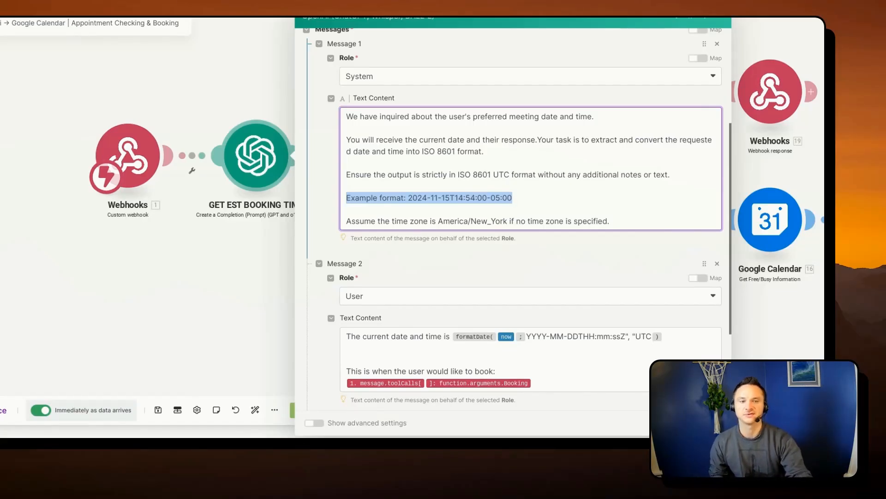
pyautogui.scroll(-1, 563, 245)
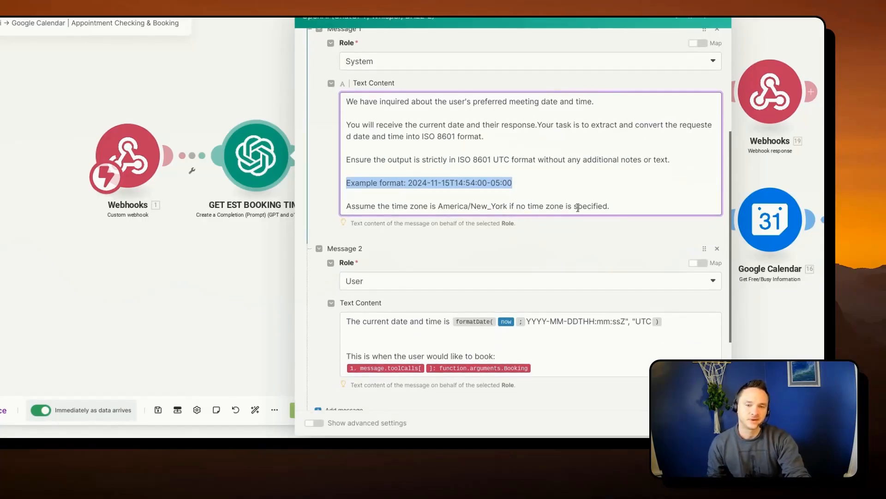
pyautogui.scroll(-1, 578, 207)
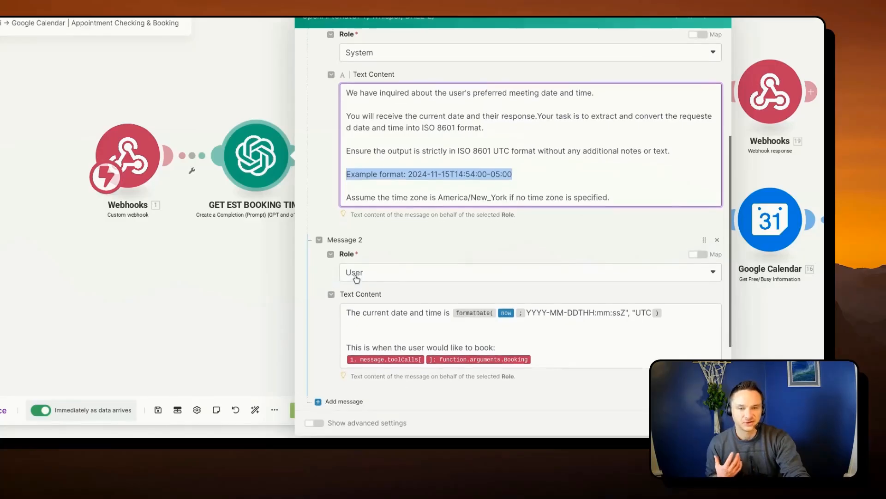
pyautogui.scroll(5, 358, 258)
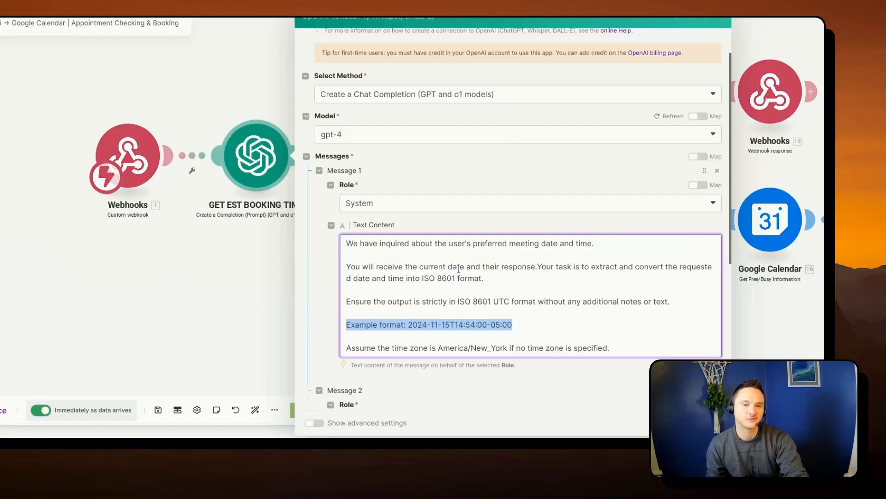
pyautogui.scroll(-4, 459, 268)
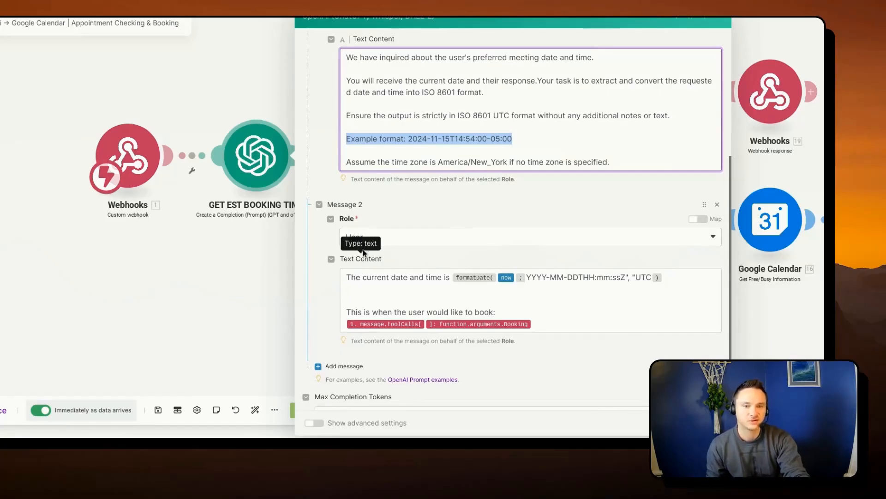
pyautogui.scroll(-1, 371, 253)
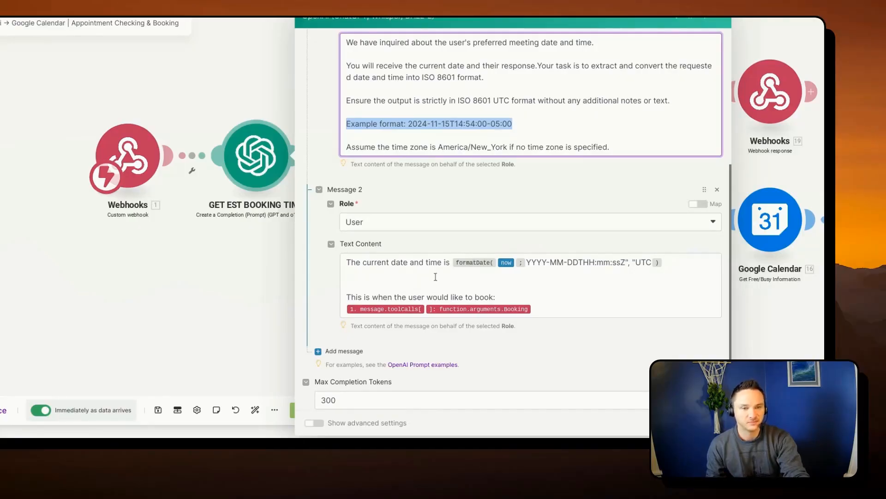
pyautogui.moveTo(469, 262)
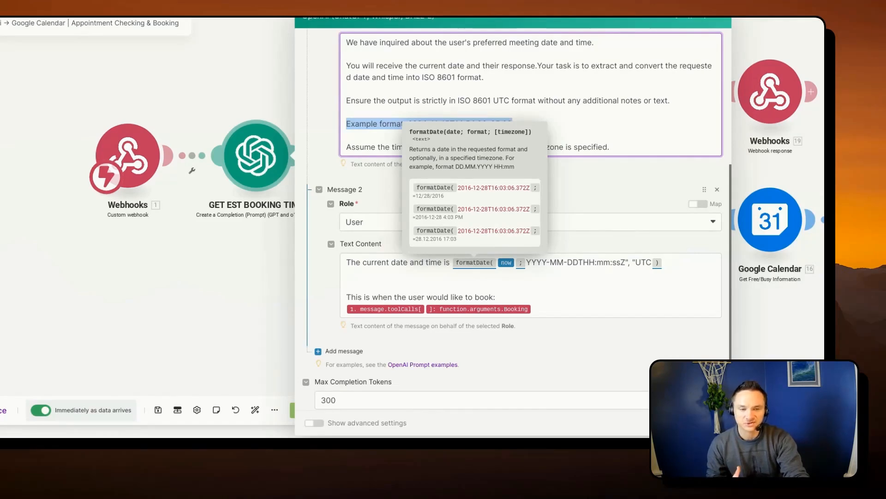
pyautogui.click(452, 263)
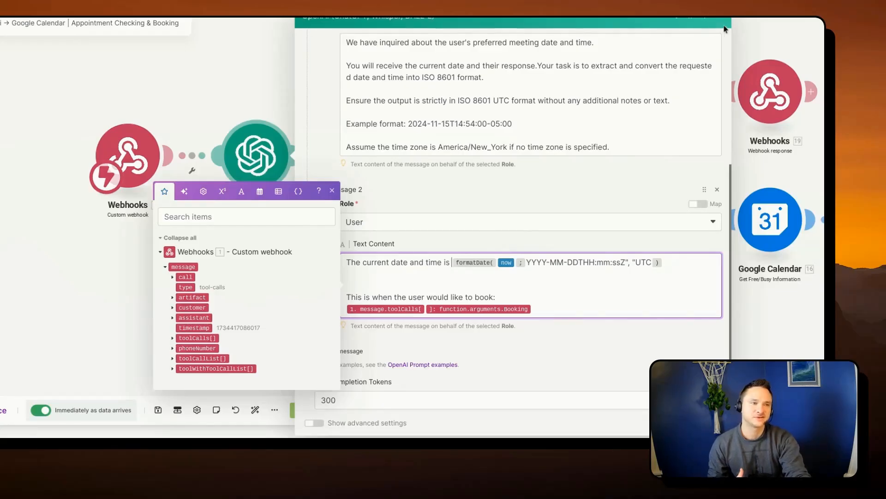
# - Restore the settings dialog to its smaller size and look up formatDate among the date and time functions for Message 2's text
pyautogui.click(691, 18)
pyautogui.scroll(-3, 395, 254)
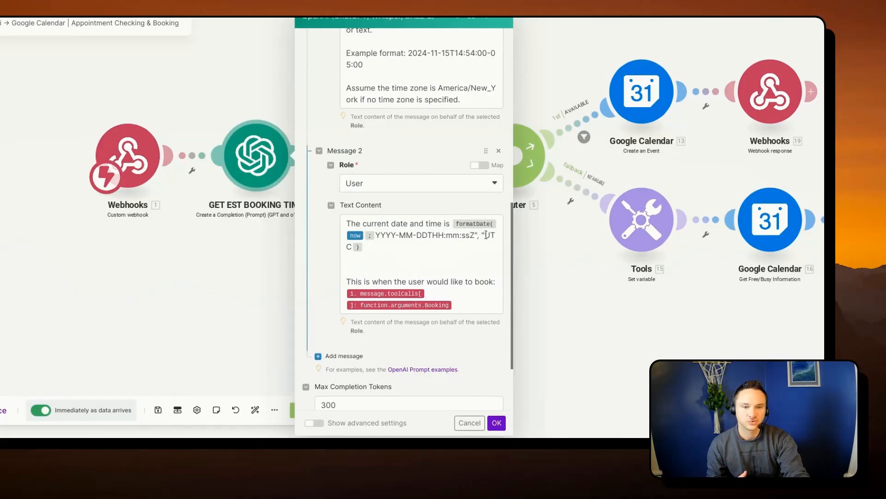
pyautogui.click(453, 225)
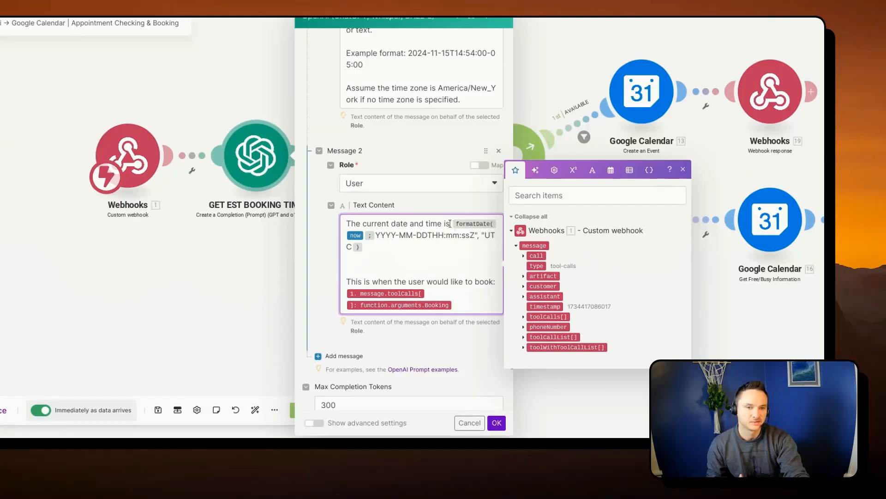
pyautogui.click(610, 171)
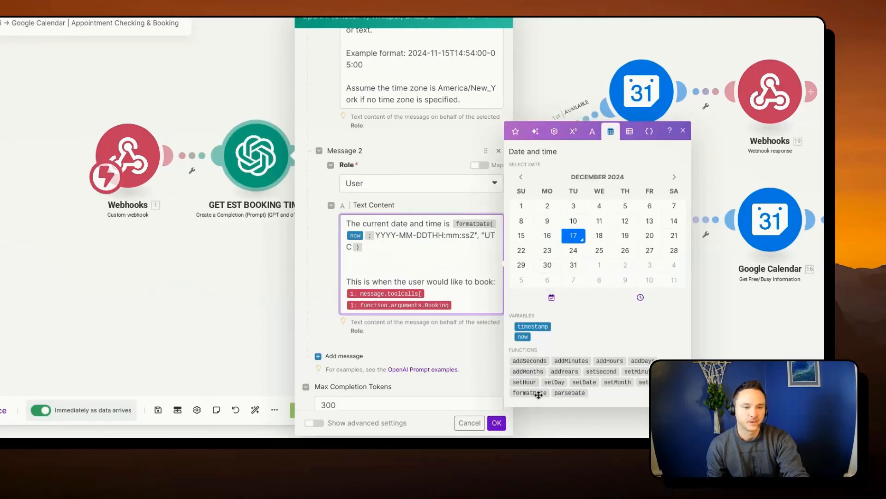
pyautogui.moveTo(539, 395)
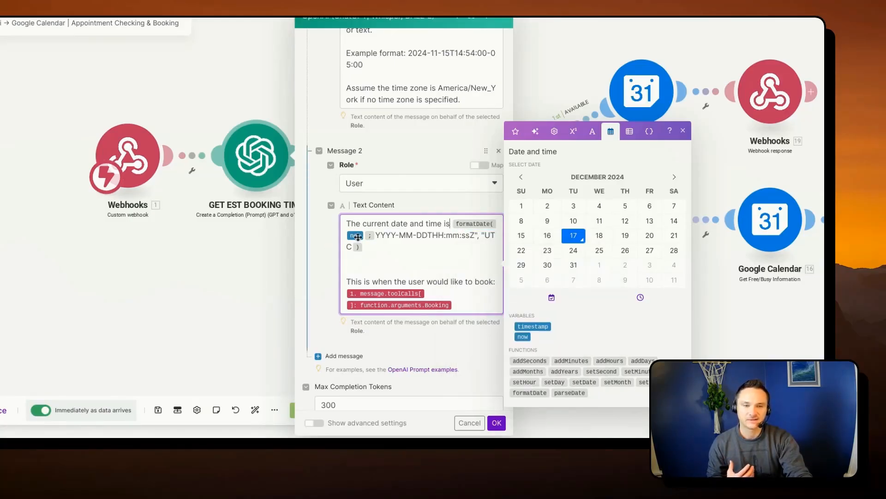
# - Examine the formatDate expression in Message 2: the now variable, the YYYY-MM-DD date part, the T separator, the HH:mm:ss time part and the UTC zone
pyautogui.moveTo(360, 237)
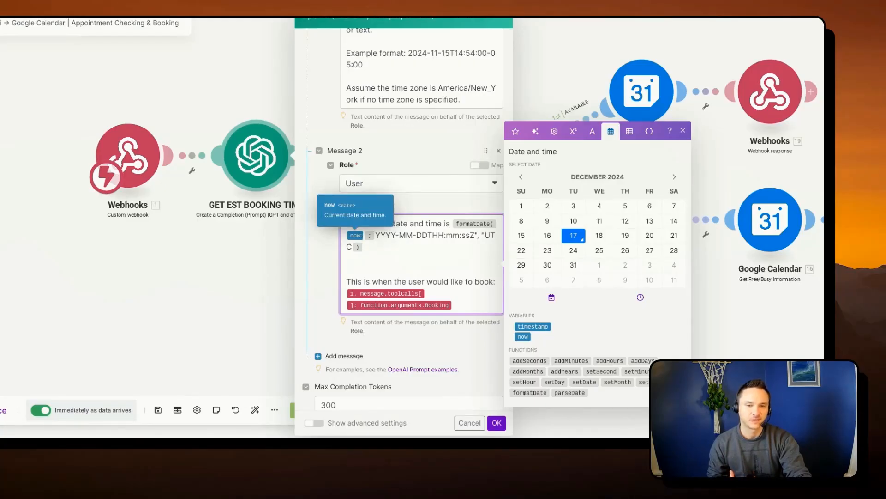
pyautogui.click(377, 236)
pyautogui.moveTo(376, 236); pyautogui.dragTo(429, 241)
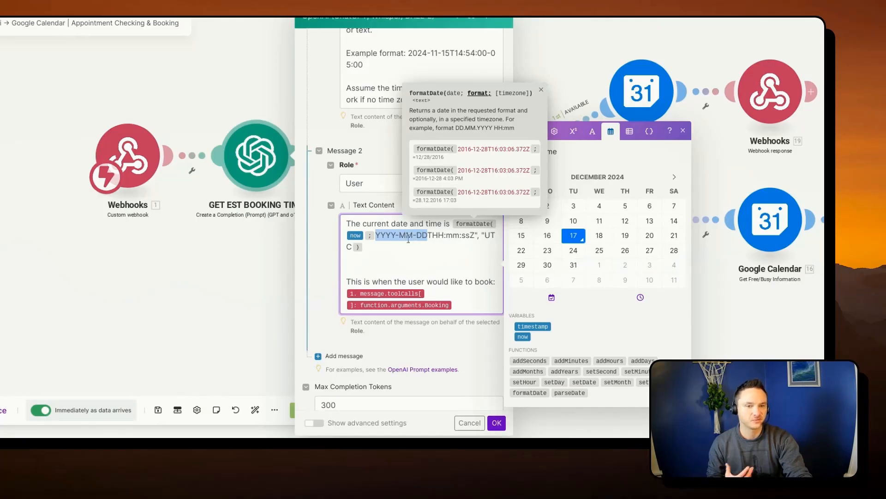
pyautogui.click(428, 240)
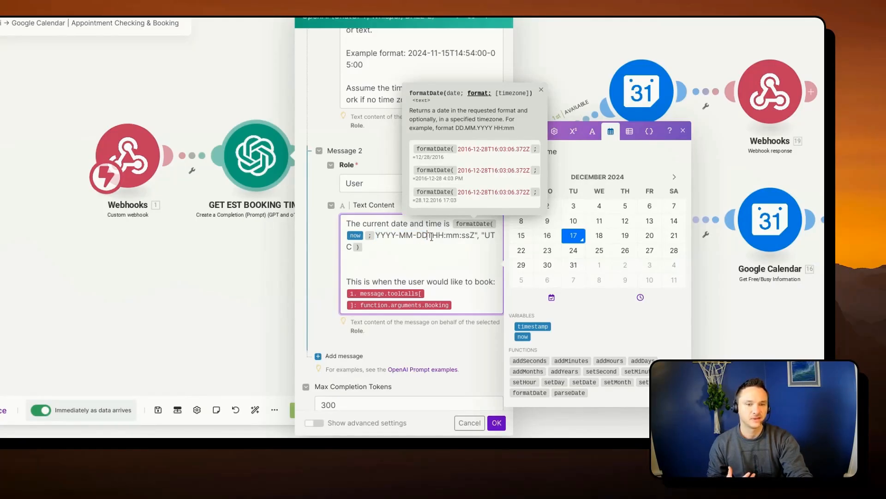
pyautogui.write('T')
pyautogui.moveTo(434, 234); pyautogui.dragTo(470, 240)
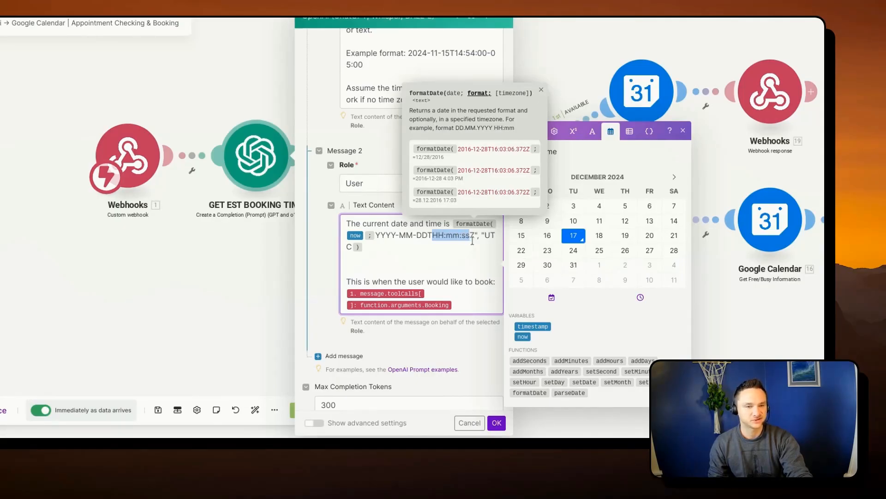
pyautogui.click(461, 236)
pyautogui.moveTo(461, 237); pyautogui.dragTo(494, 243)
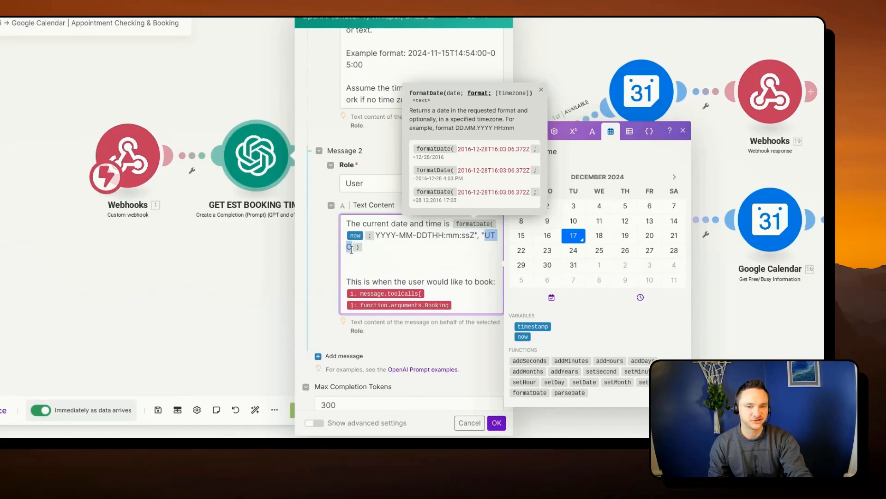
# - Review the function.arguments.Booking variable and the Max Completion Tokens setting below Message 2, and leave the module settings
pyautogui.scroll(-1, 401, 288)
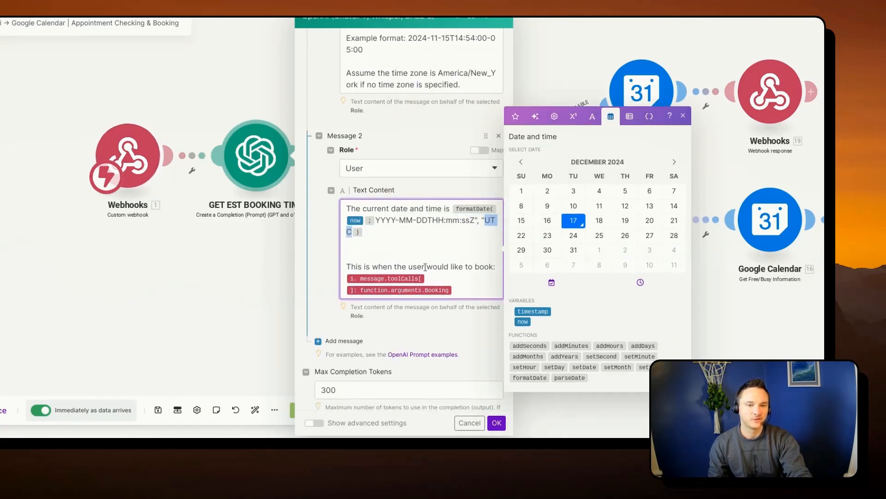
pyautogui.scroll(-1, 472, 270)
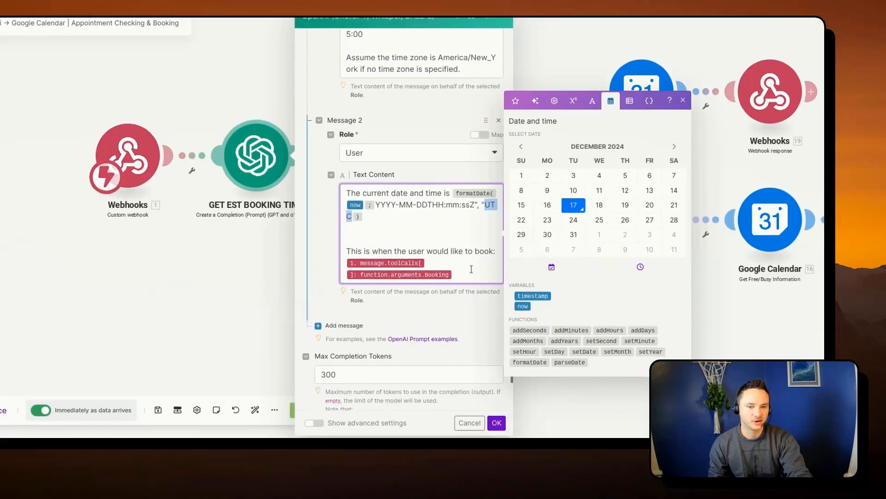
pyautogui.click(683, 100)
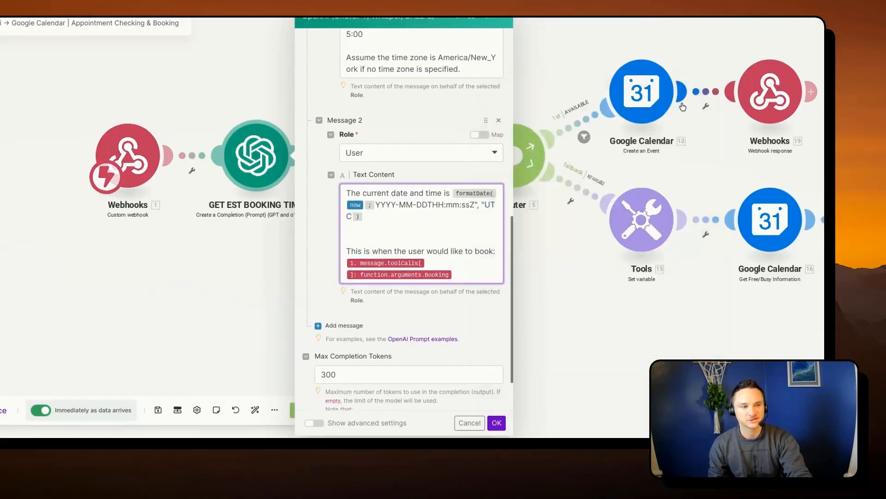
pyautogui.click(407, 274)
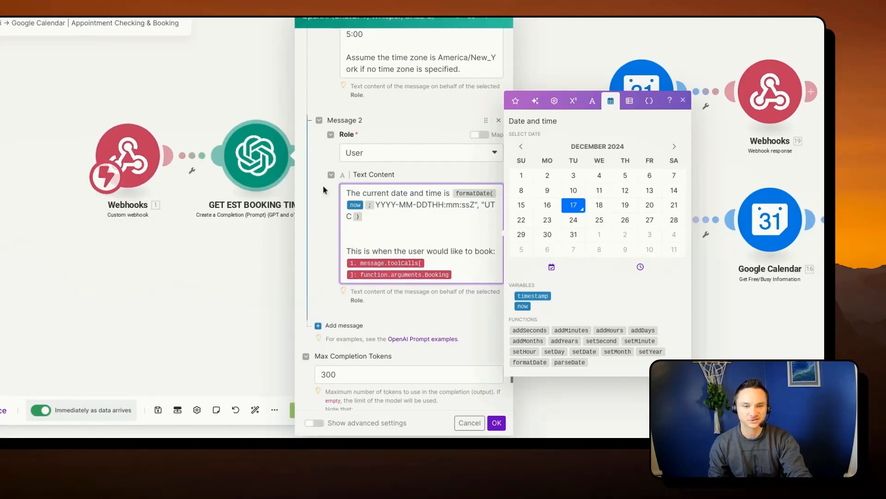
pyautogui.scroll(-2, 426, 233)
pyautogui.click(427, 198)
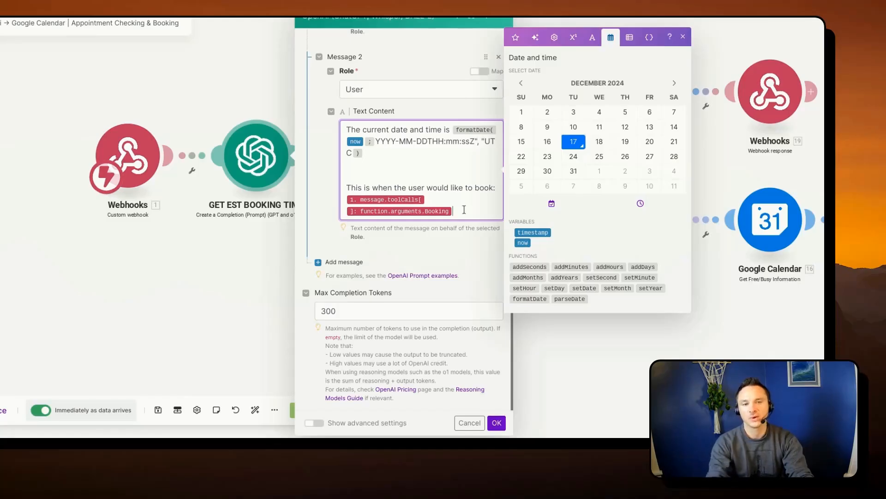
pyautogui.click(230, 236)
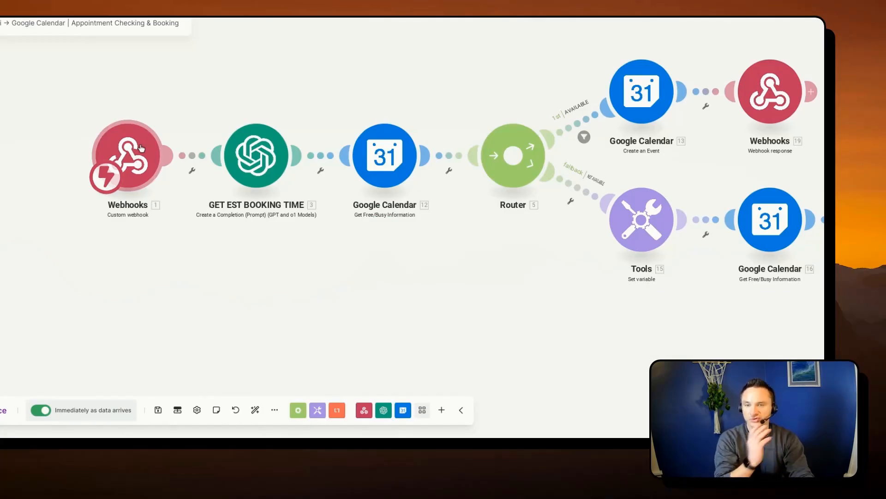
# - Reopen GET EST BOOKING TIME and add blank lines in Message 2, with a copy of "This is when the user would like to book:" above the original
pyautogui.click(250, 157)
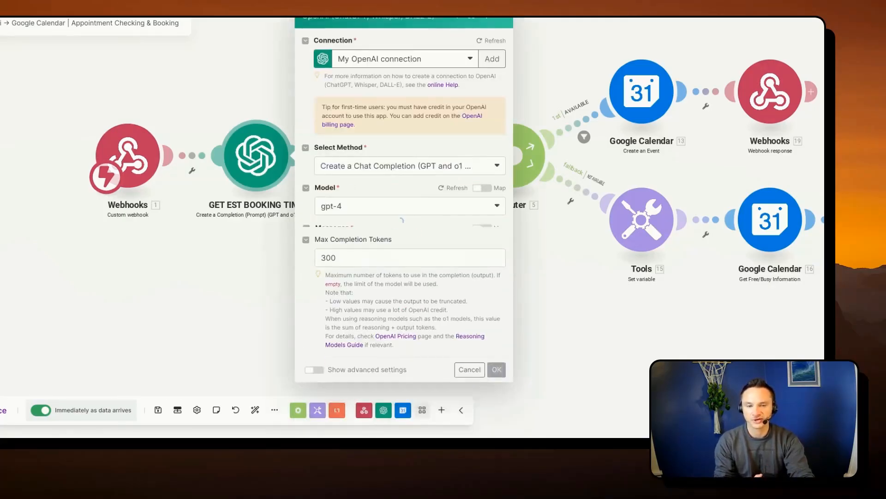
pyautogui.scroll(-10, 411, 255)
pyautogui.scroll(-3, 412, 255)
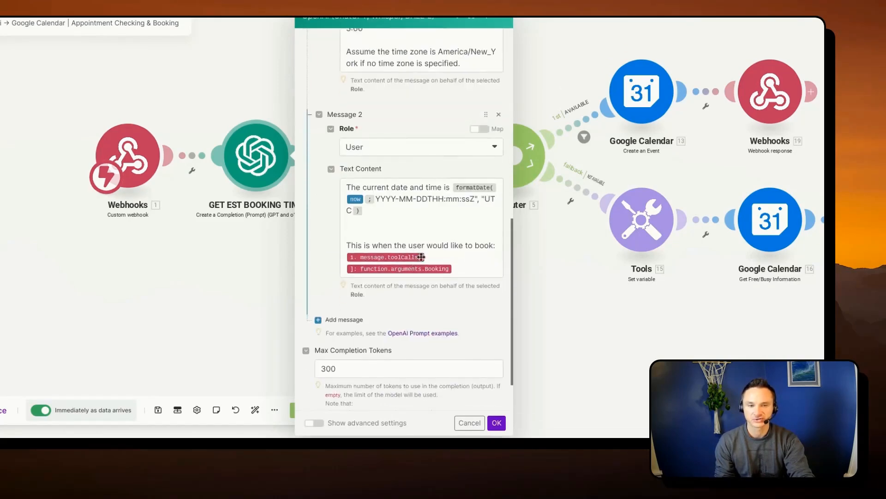
pyautogui.click(387, 233)
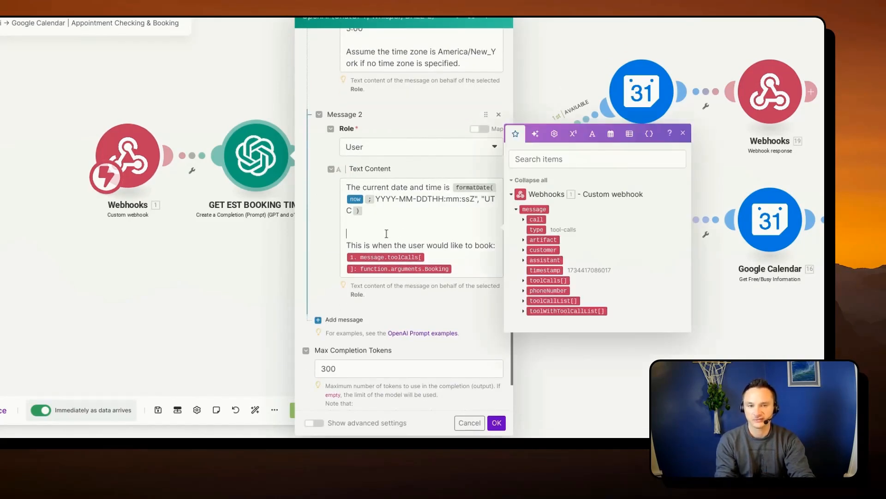
pyautogui.press('Return')
pyautogui.press('Return')
pyautogui.press('Return')
pyautogui.press('Return')
pyautogui.press('Return')
pyautogui.press('Return')
pyautogui.press('Return')
pyautogui.press('Return')
pyautogui.press('Return')
pyautogui.press('Return')
pyautogui.press('Return')
pyautogui.press('Return')
pyautogui.moveTo(495, 358); pyautogui.dragTo(350, 357)
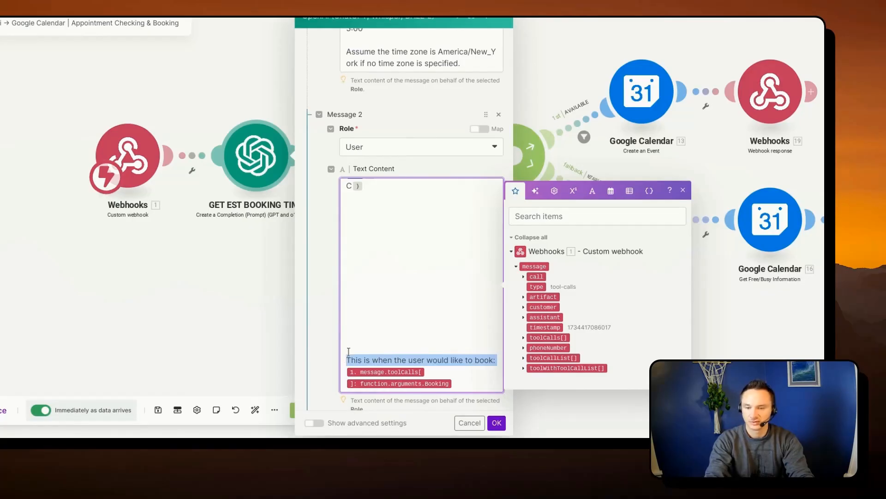
pyautogui.scroll(2, 350, 337)
pyautogui.click(352, 265)
pyautogui.write('This is when the user would like to book:')
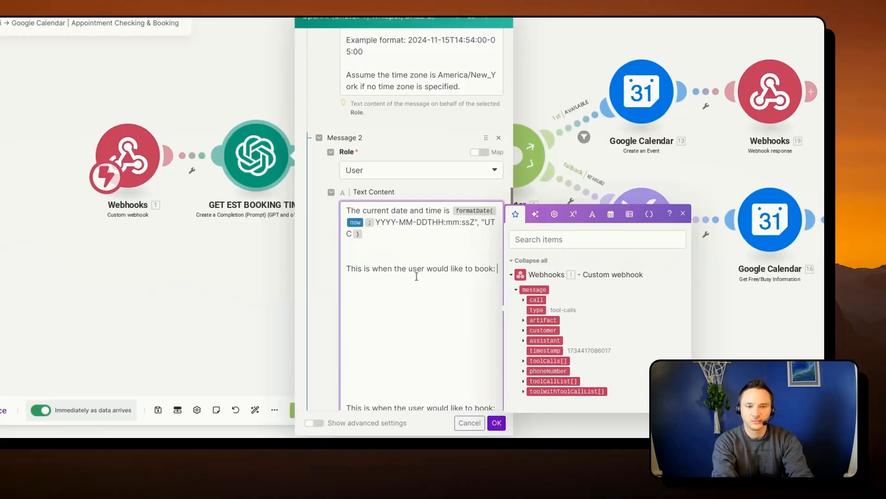
# - Insert the webhook's Booking variable, found in the toolCalls function arguments, beneath the copied booking line in Message 2
pyautogui.click(682, 213)
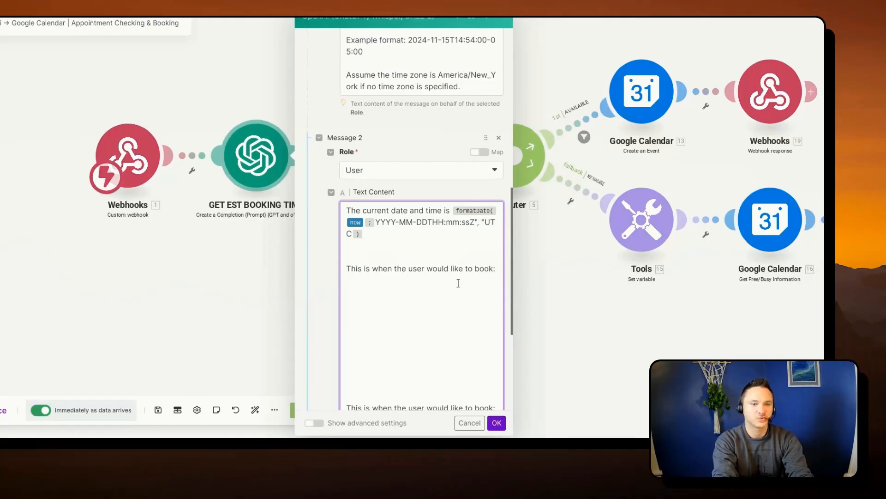
pyautogui.click(348, 281)
pyautogui.scroll(-1, 441, 315)
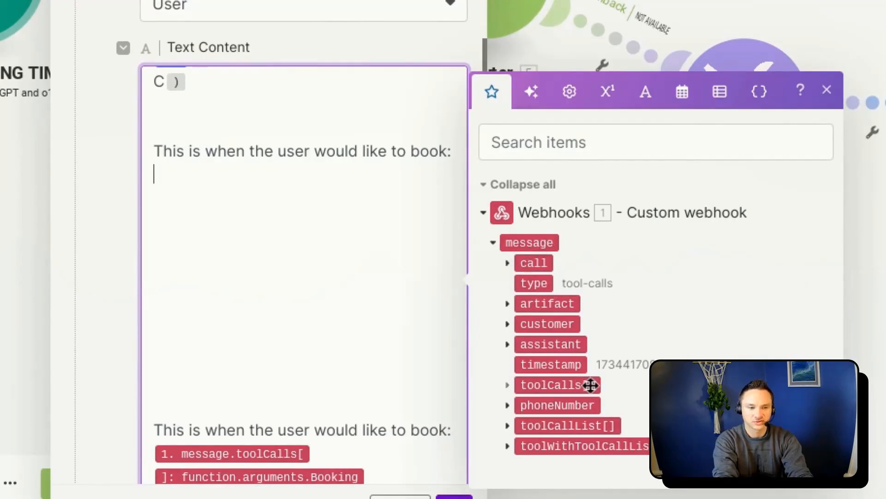
pyautogui.click(507, 390)
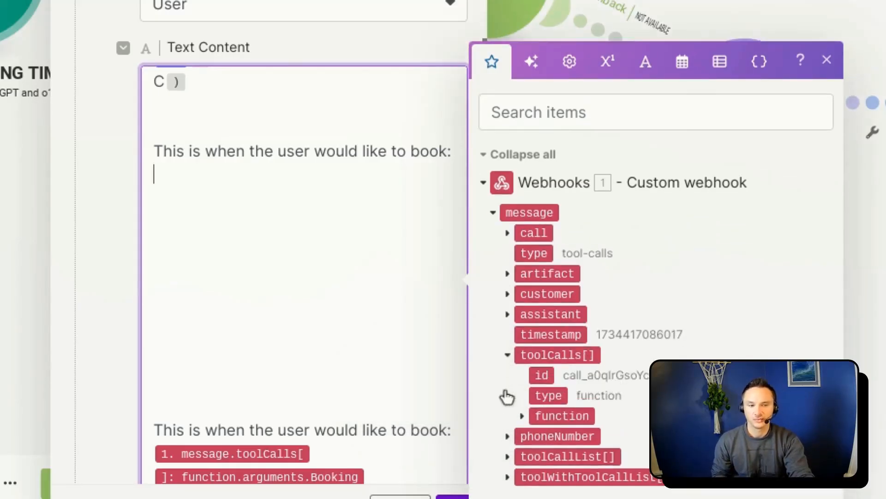
pyautogui.click(522, 416)
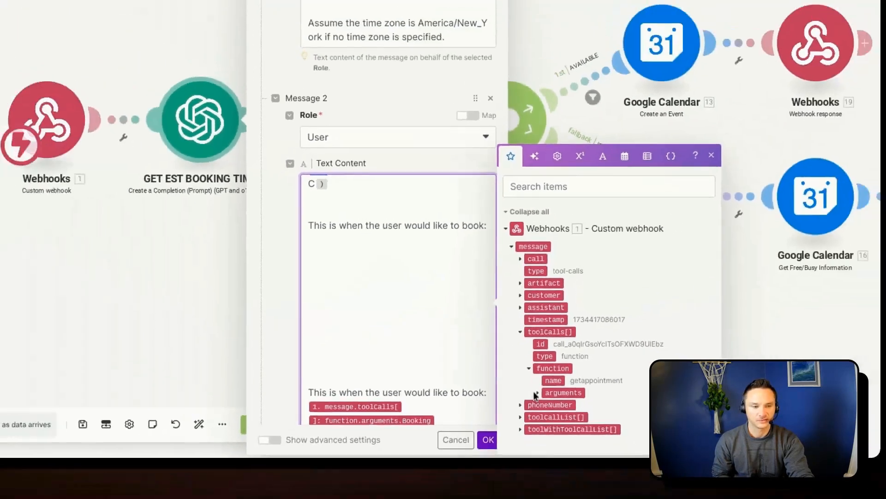
pyautogui.click(535, 393)
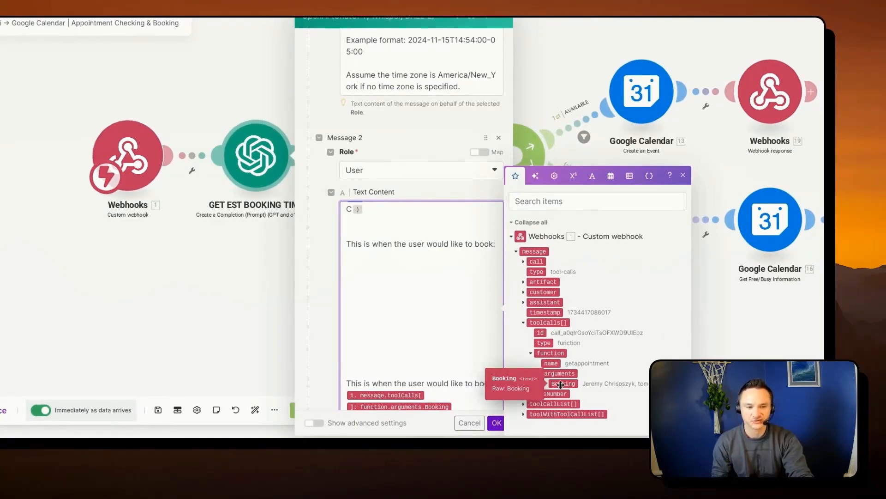
pyautogui.click(556, 383)
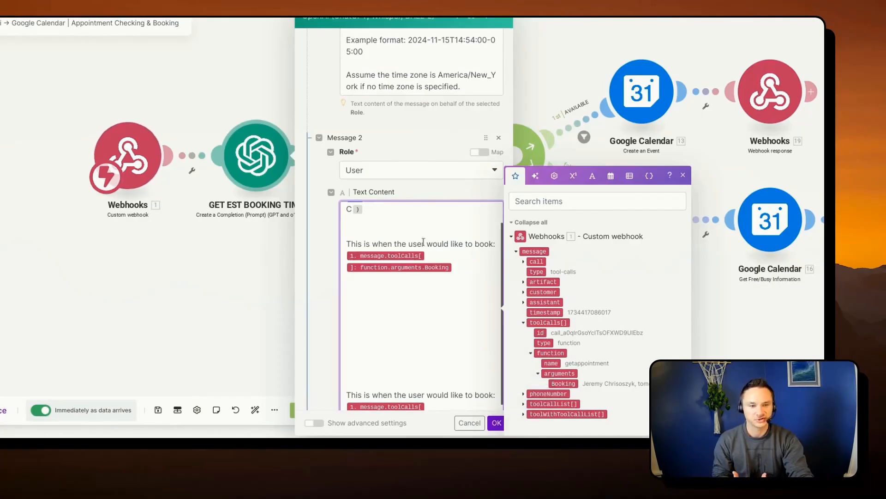
# - Undo the last text change in Message 2 and discard the edits to the GET EST BOOKING TIME module
pyautogui.scroll(1, 445, 313)
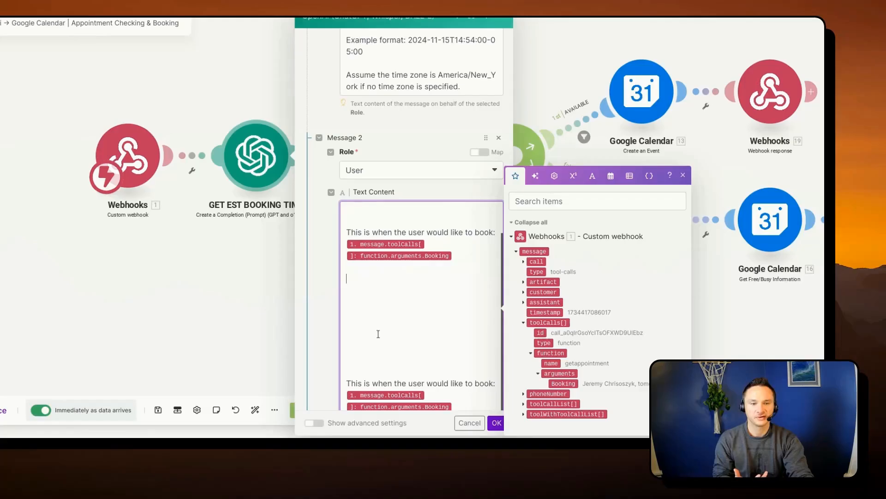
pyautogui.scroll(-2, 388, 326)
pyautogui.scroll(-1, 377, 327)
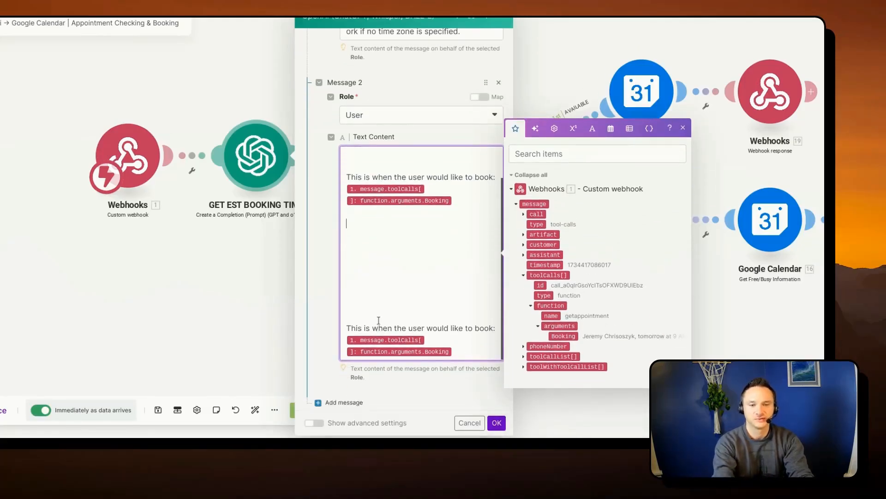
pyautogui.hotkey('ctrl', 'z')
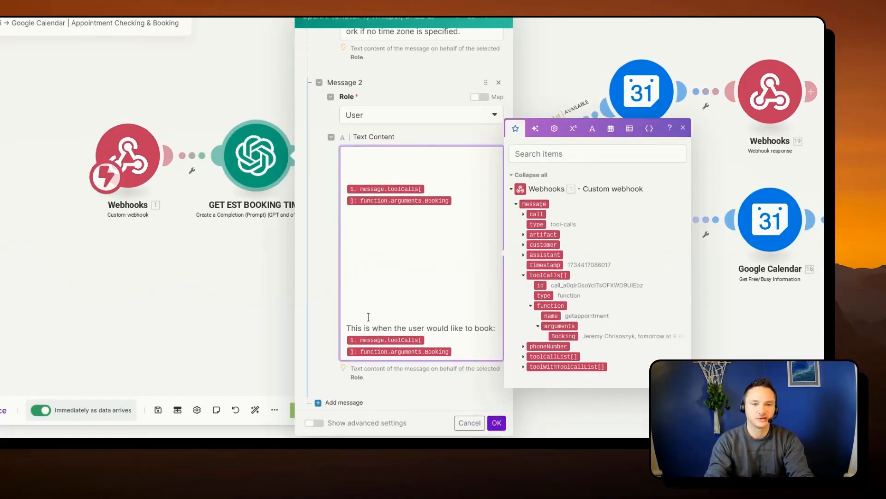
pyautogui.scroll(-1, 386, 298)
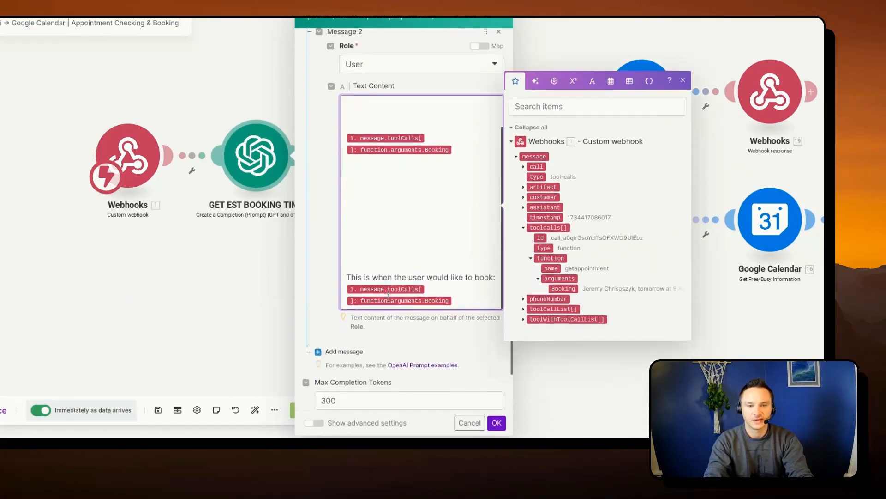
pyautogui.scroll(7, 389, 295)
pyautogui.scroll(-4, 389, 295)
pyautogui.scroll(-3, 397, 304)
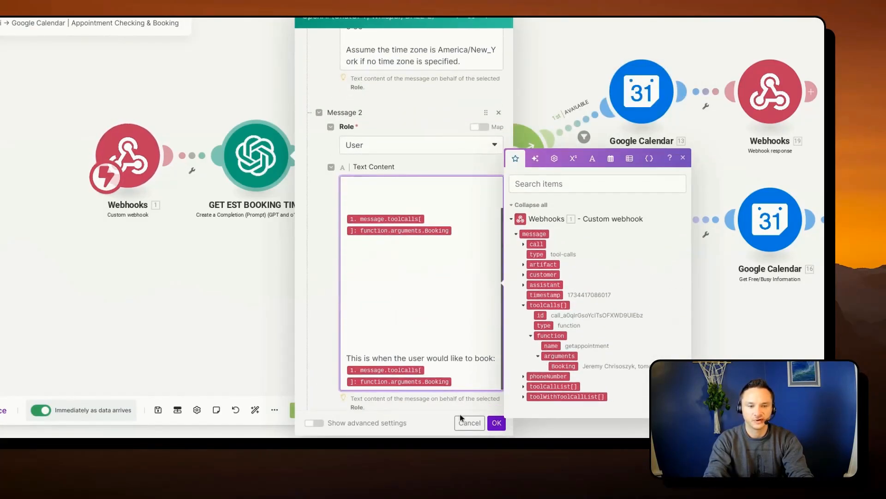
pyautogui.click(463, 428)
# - Examine the minimum time, maximum time and calendar settings of the Get Free/Busy Information module placed before the router
pyautogui.moveTo(340, 289); pyautogui.dragTo(360, 348)
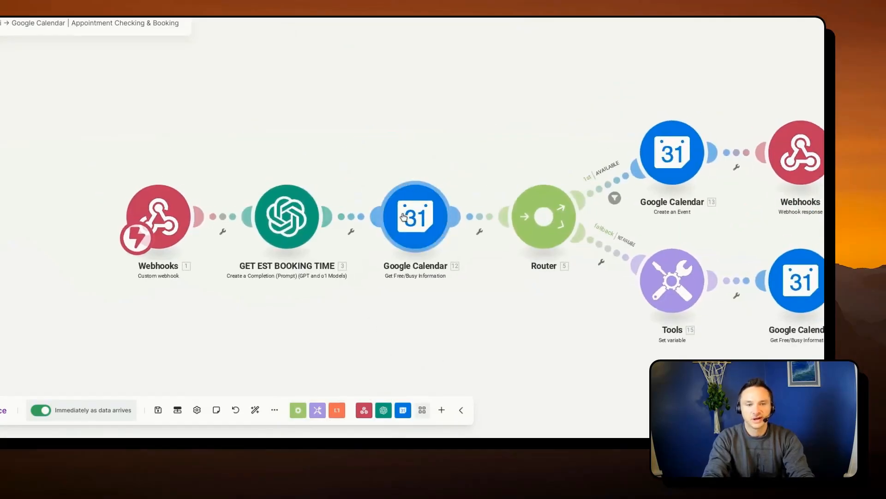
pyautogui.click(432, 211)
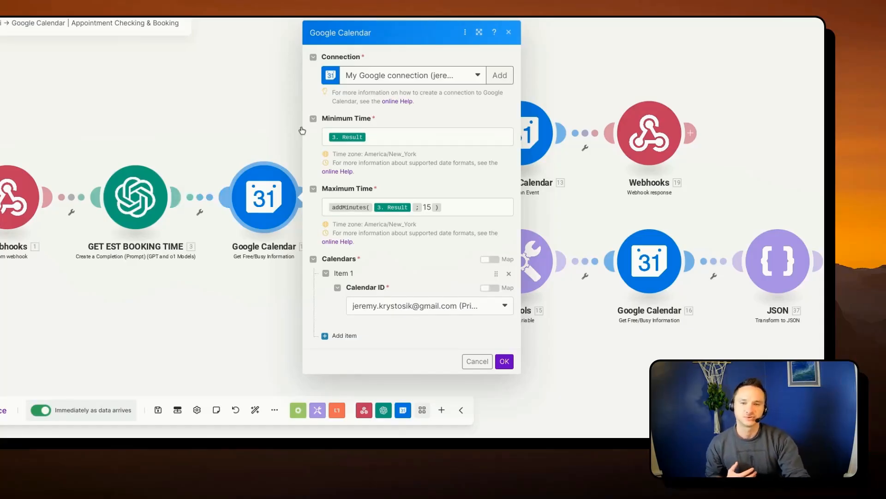
pyautogui.click(249, 303)
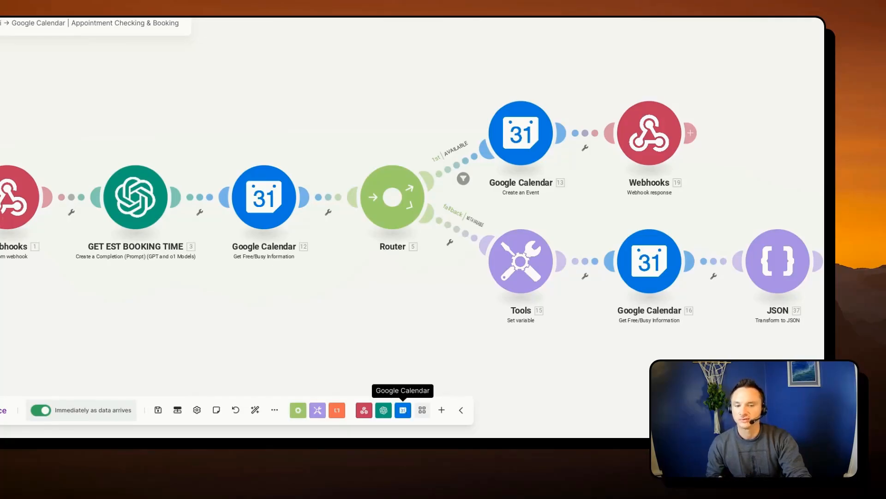
# - Look through the available Google Calendar modules and locate Get Free/Busy Information
pyautogui.click(404, 411)
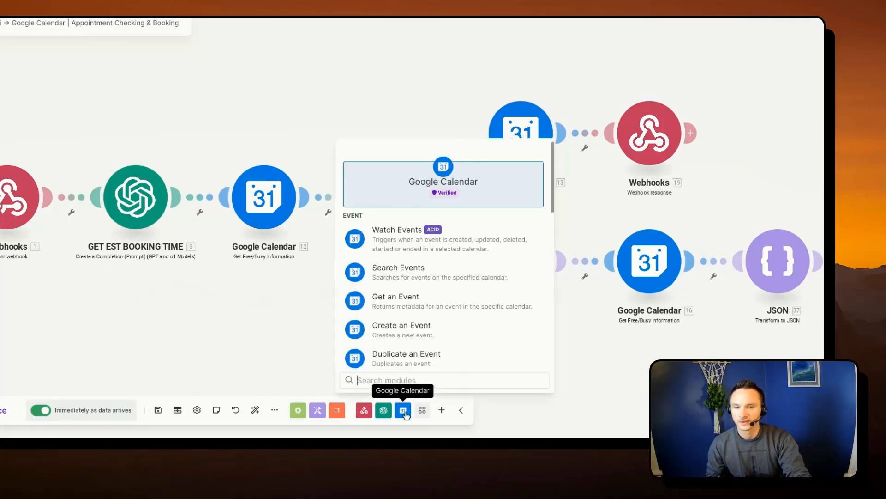
pyautogui.scroll(-2, 423, 277)
pyautogui.scroll(-5, 425, 294)
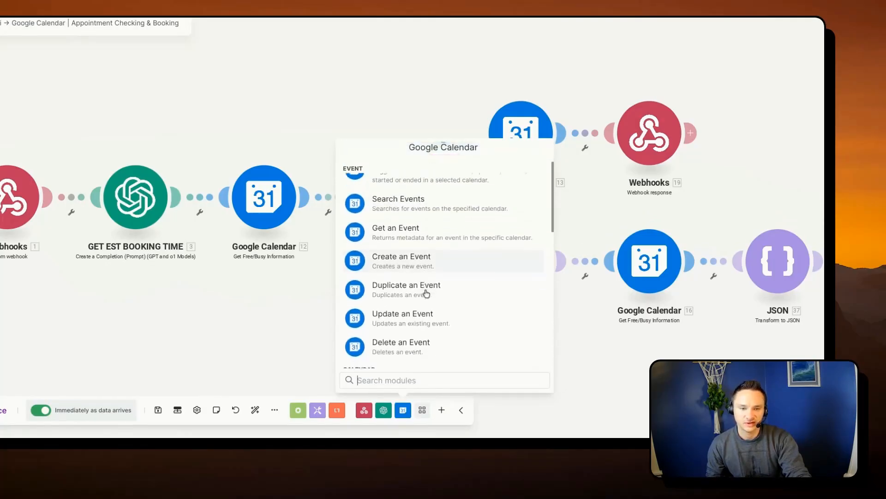
pyautogui.scroll(-6, 426, 294)
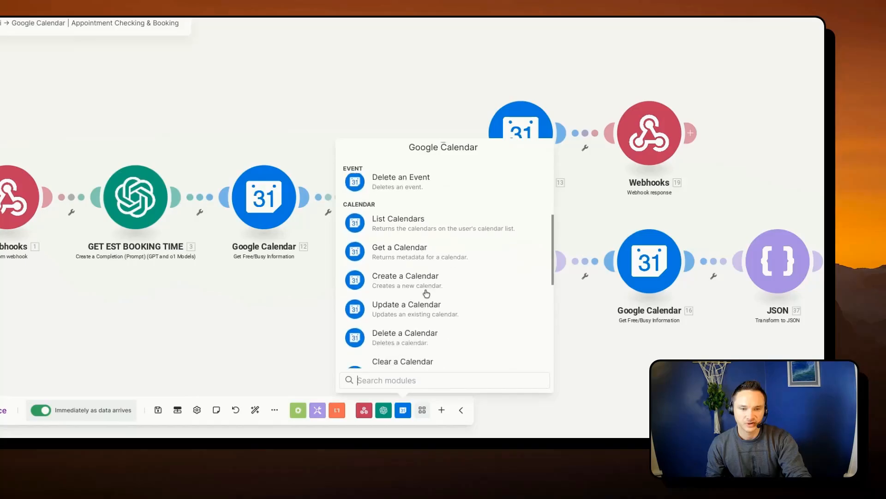
pyautogui.scroll(-2, 456, 271)
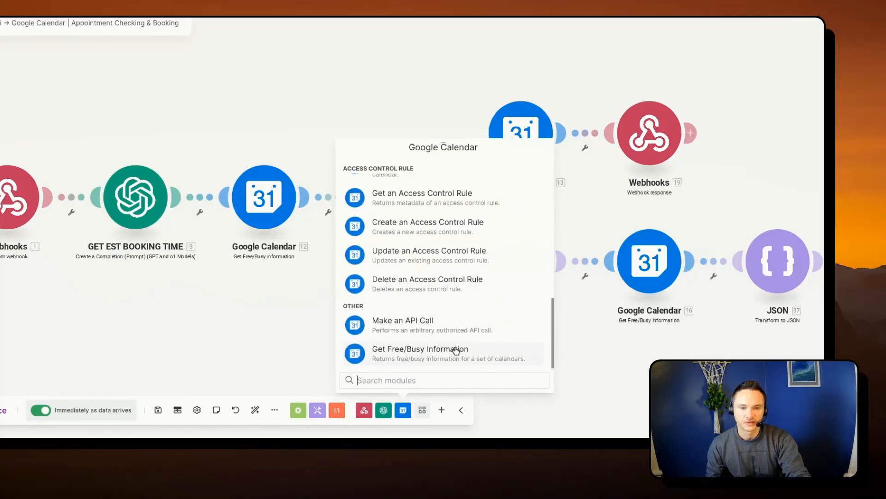
pyautogui.click(477, 360)
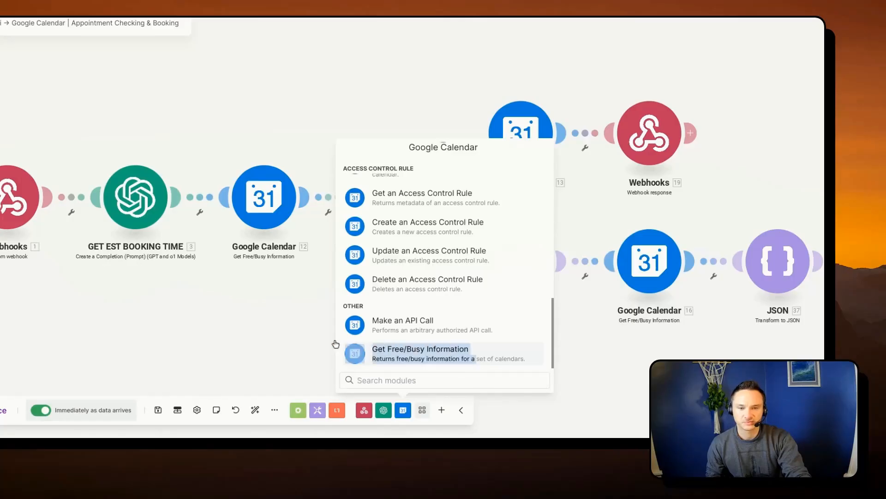
# - Delete the extra Get Free/Busy Information module branching off the router's second route
pyautogui.moveTo(287, 321); pyautogui.dragTo(276, 336)
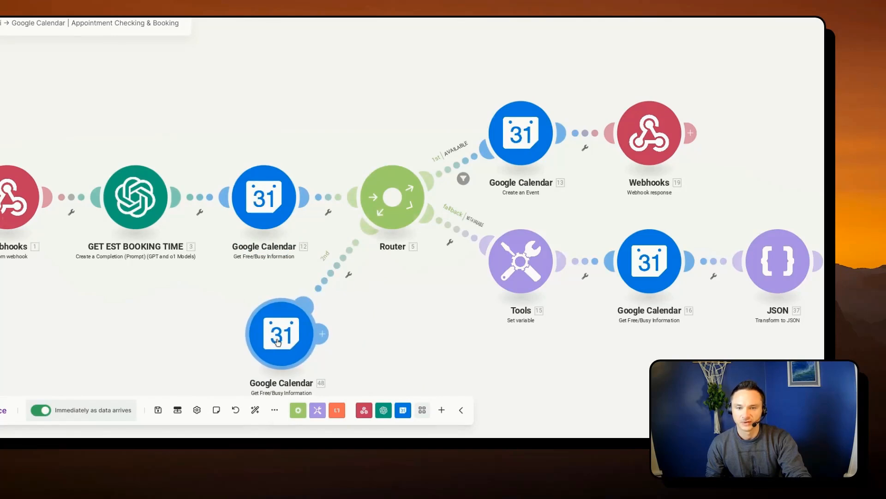
pyautogui.rightClick(277, 336)
pyautogui.click(311, 425)
# - Add a second GET EST BOOKING TIME Result to Minimum Time in the first Get Free/Busy module, remove it, and review the Maximum Time formula
pyautogui.click(264, 197)
pyautogui.click(479, 33)
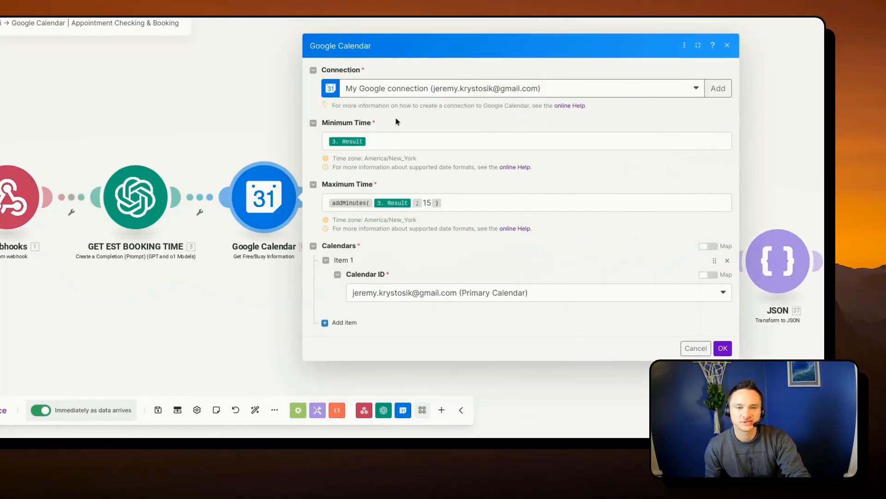
pyautogui.click(378, 140)
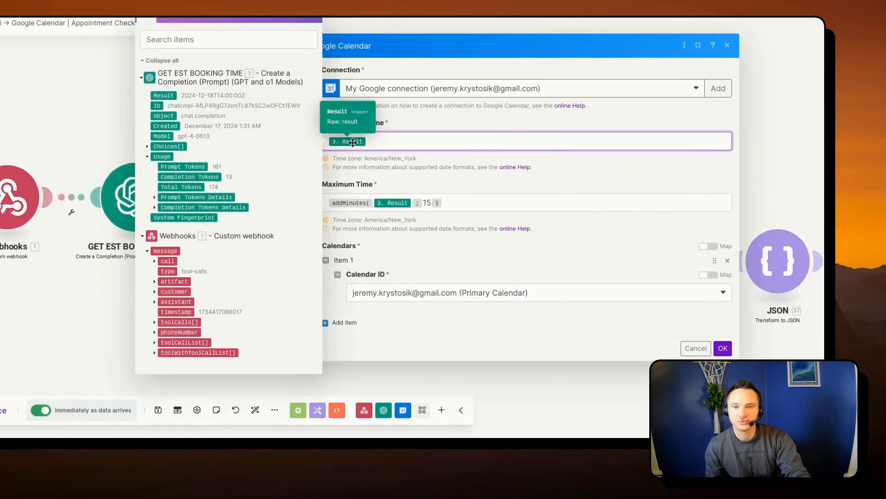
pyautogui.click(170, 96)
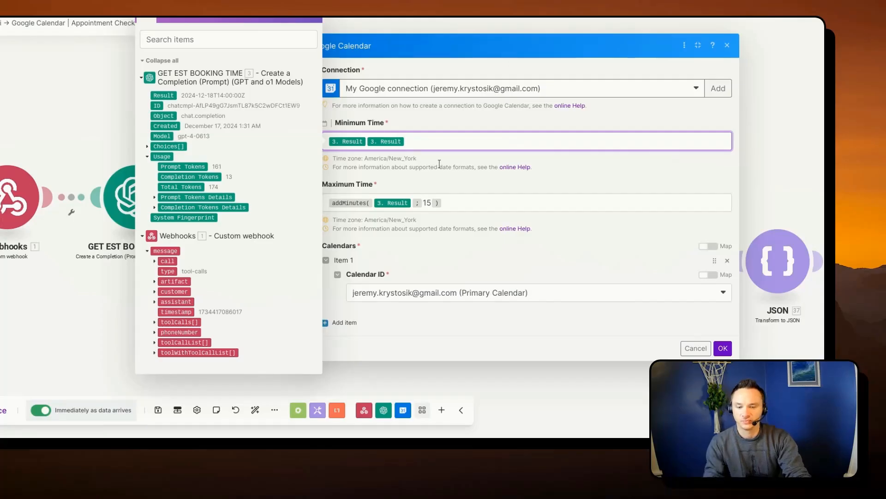
pyautogui.press('BackSpace')
pyautogui.click(420, 166)
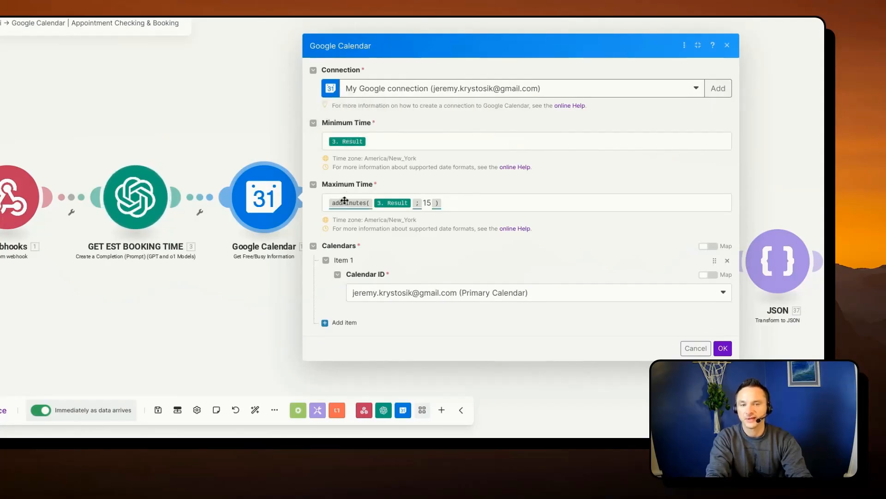
pyautogui.click(460, 198)
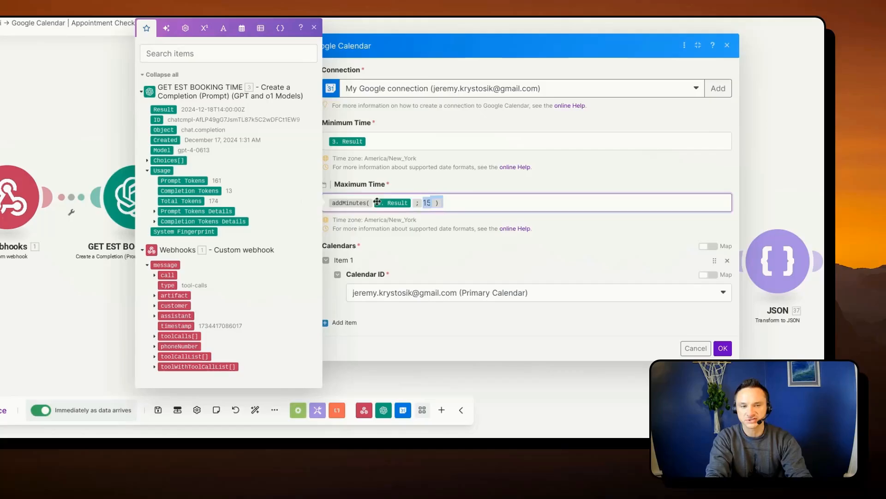
pyautogui.click(469, 182)
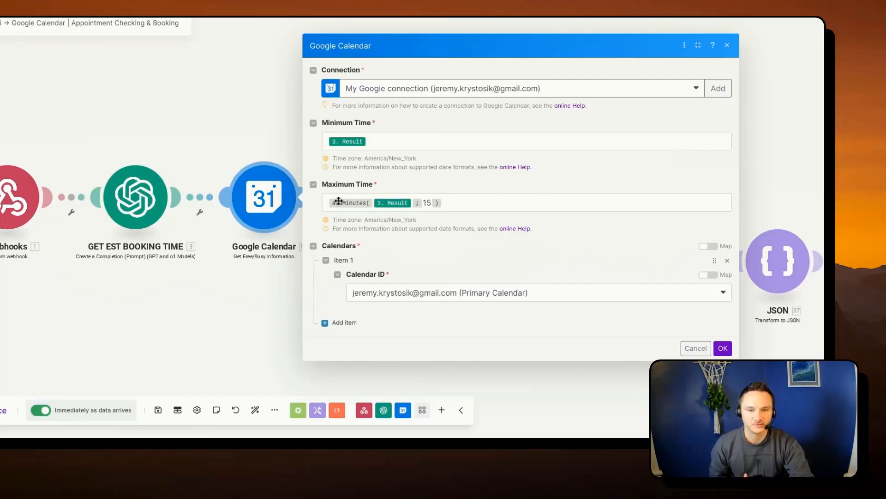
# - Look up the date and time functions for Message 2's current-date text in GET EST BOOKING TIME, discarding the line breaks added there
pyautogui.click(132, 200)
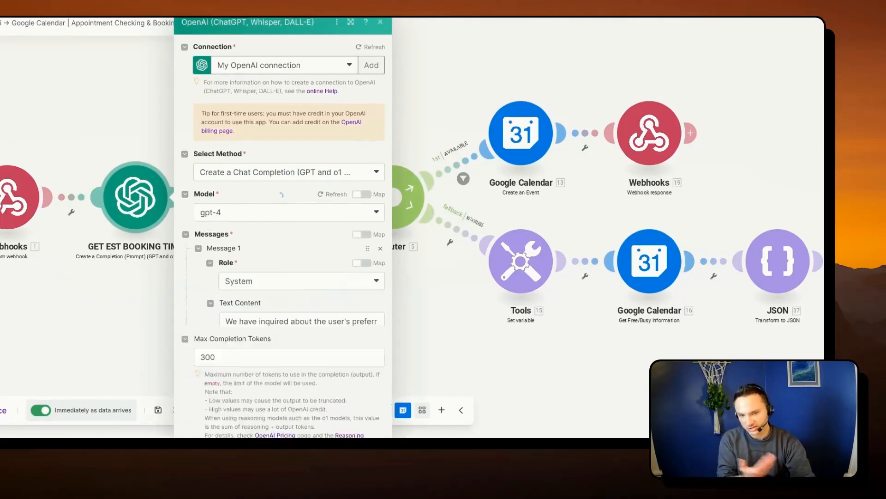
pyautogui.scroll(-5, 302, 255)
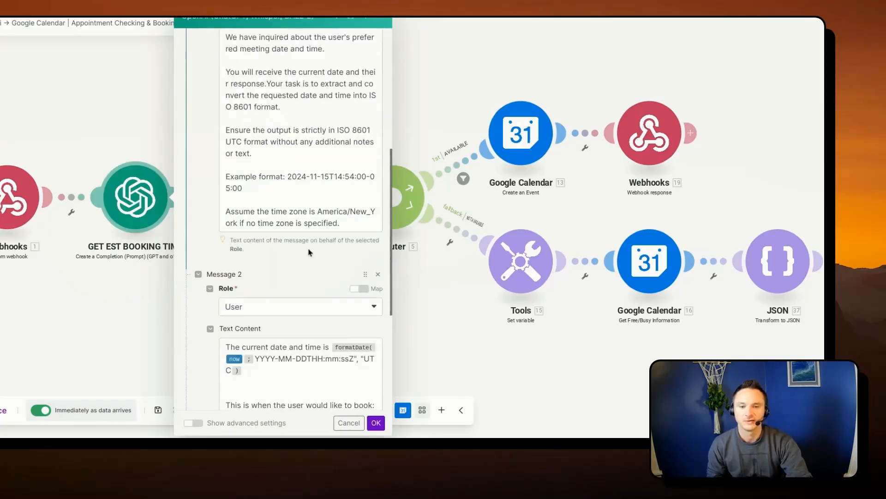
pyautogui.scroll(-3, 308, 254)
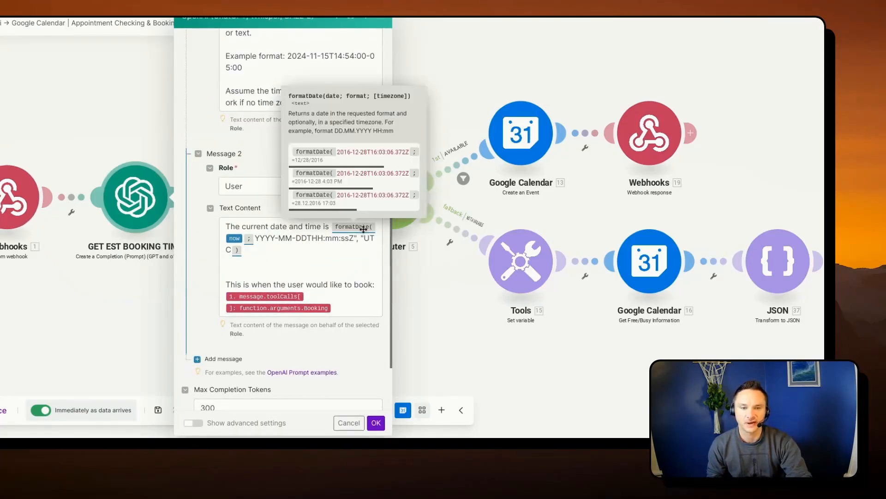
pyautogui.click(329, 228)
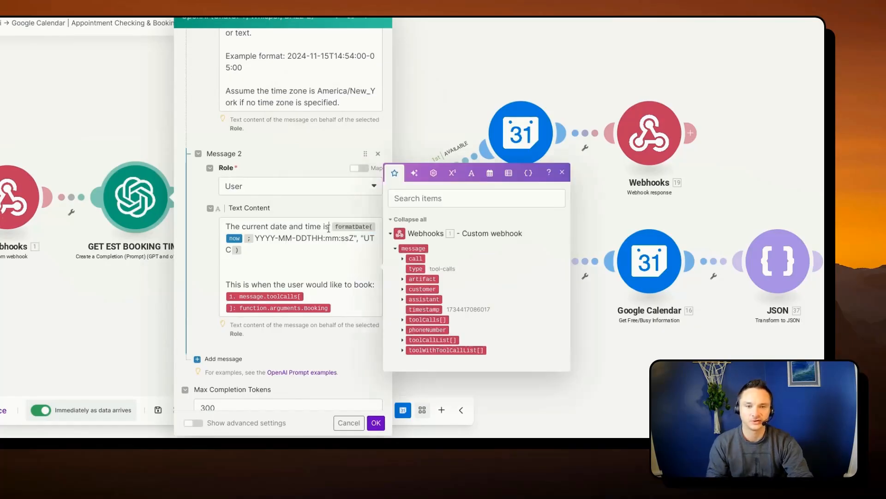
pyautogui.press('Return')
pyautogui.press('Return')
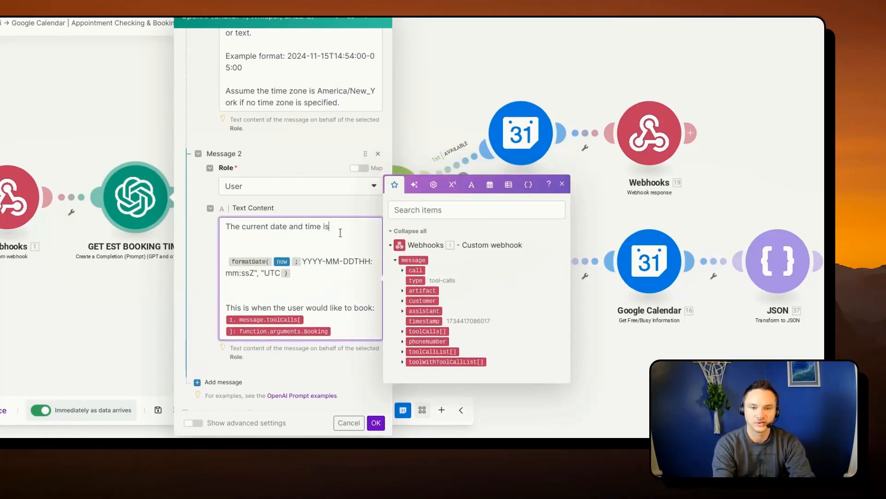
pyautogui.click(490, 184)
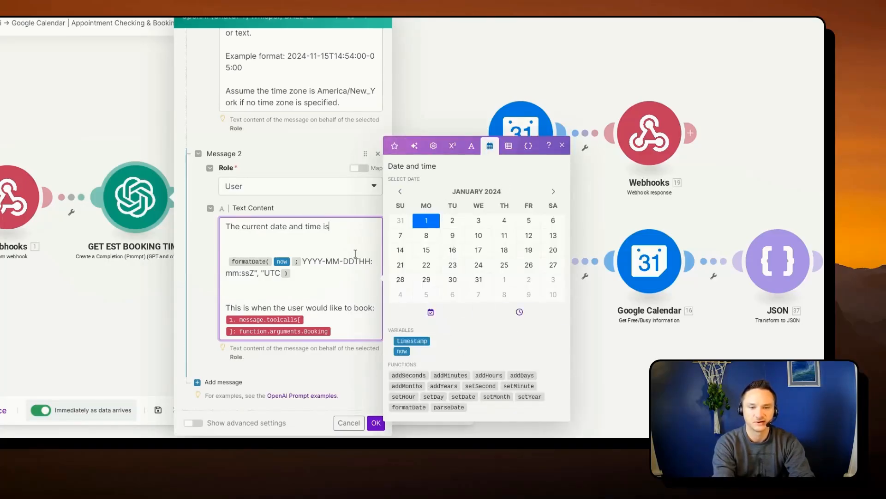
pyautogui.click(348, 423)
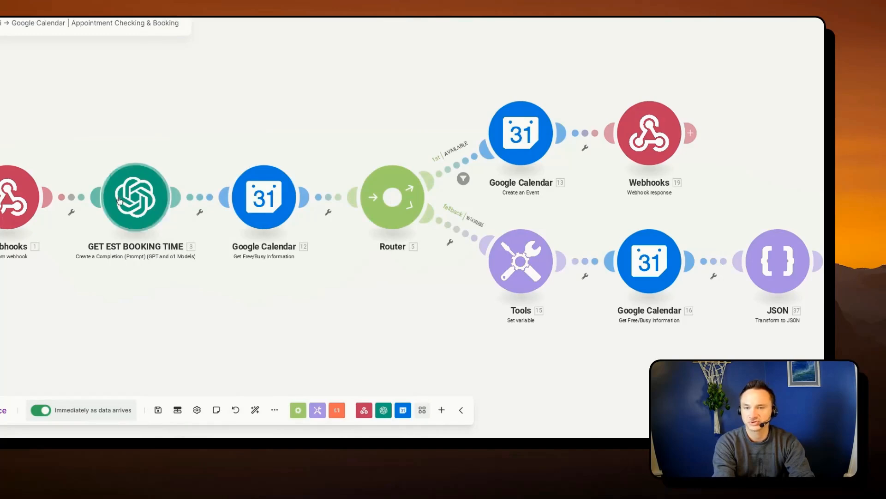
# - Replace the Maximum Time formula of the Get Free/Busy module before the router with an empty addMinutes function
pyautogui.click(266, 200)
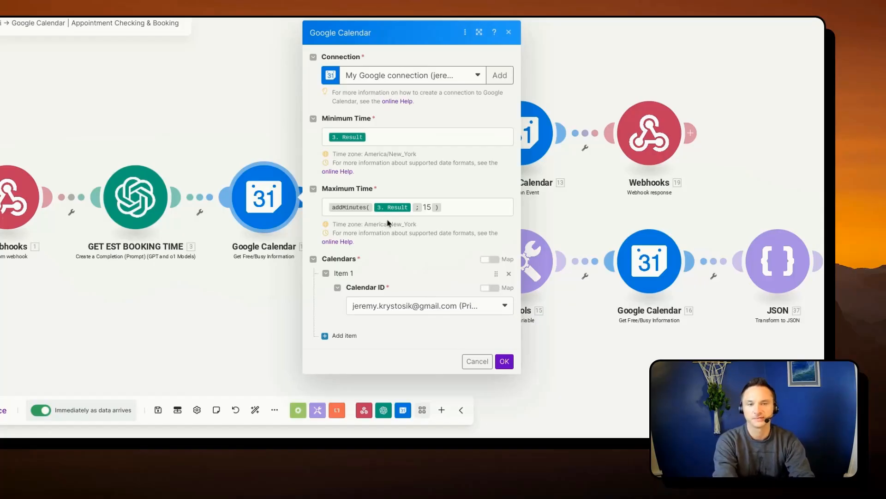
pyautogui.click(330, 208)
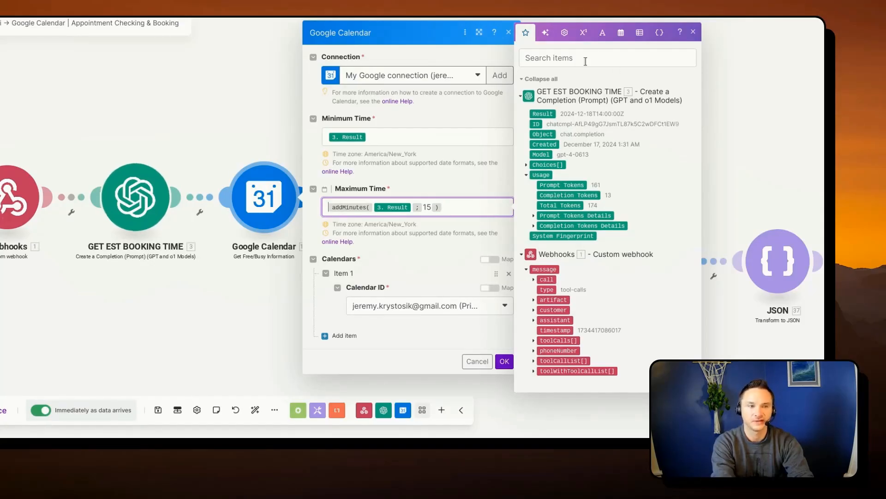
pyautogui.click(621, 32)
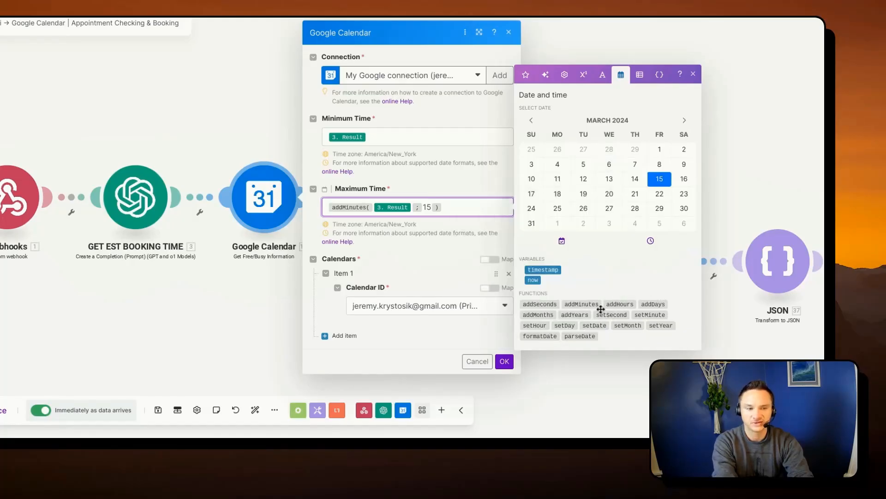
pyautogui.click(574, 304)
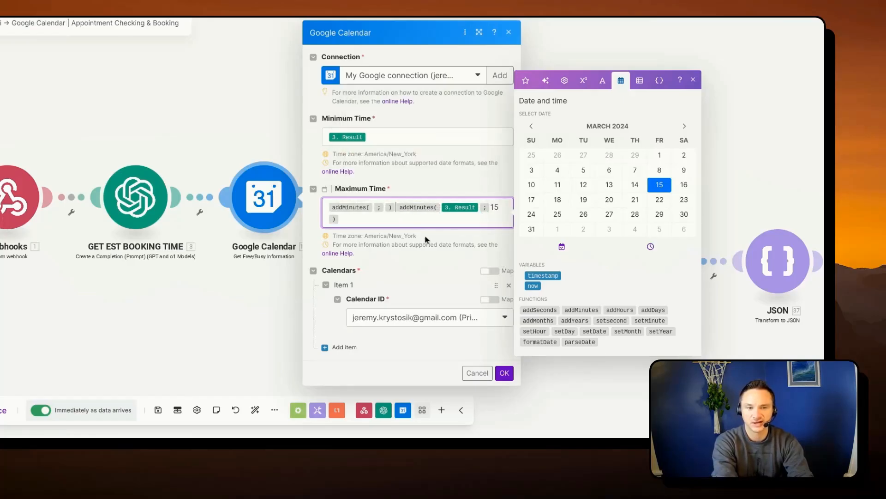
pyautogui.press('Delete')
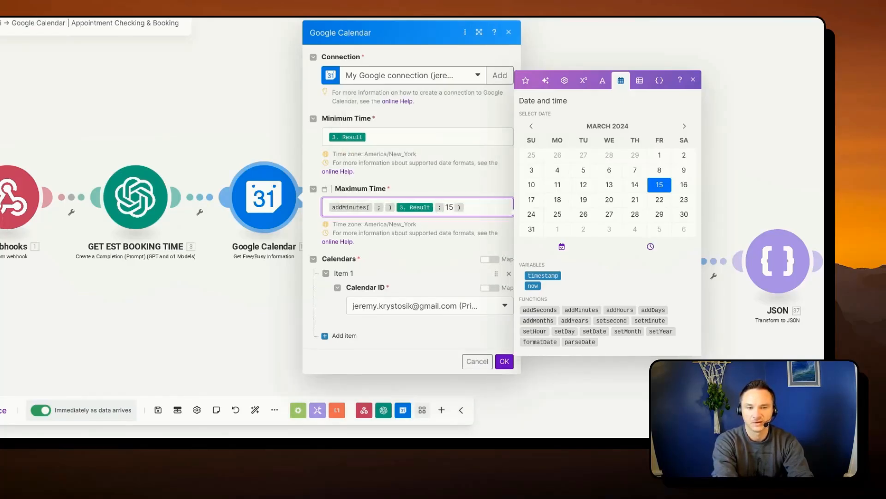
pyautogui.press('BackSpace')
pyautogui.press('BackSpace')
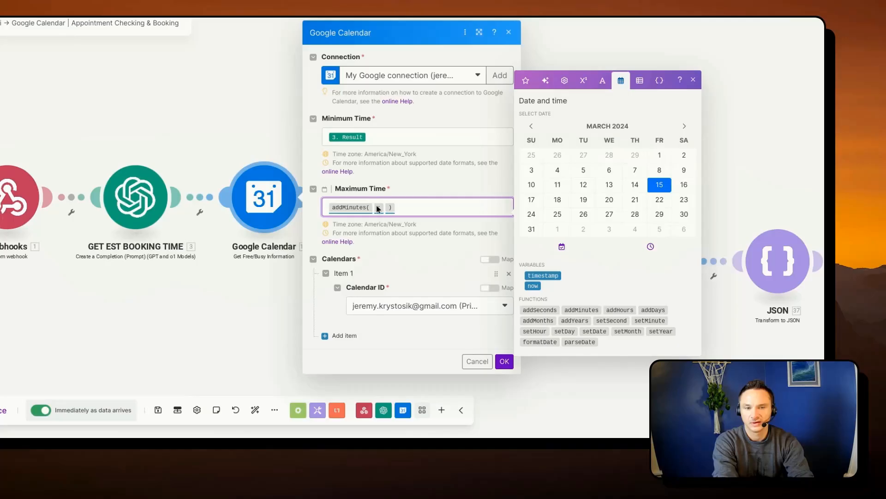
# - Insert the Result of GET EST BOOKING TIME as the date argument of addMinutes in Maximum Time
pyautogui.click(375, 207)
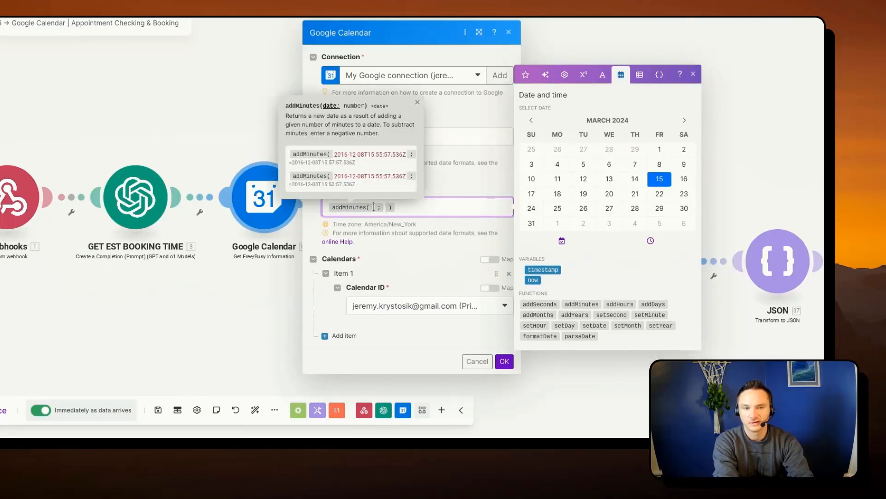
pyautogui.click(418, 211)
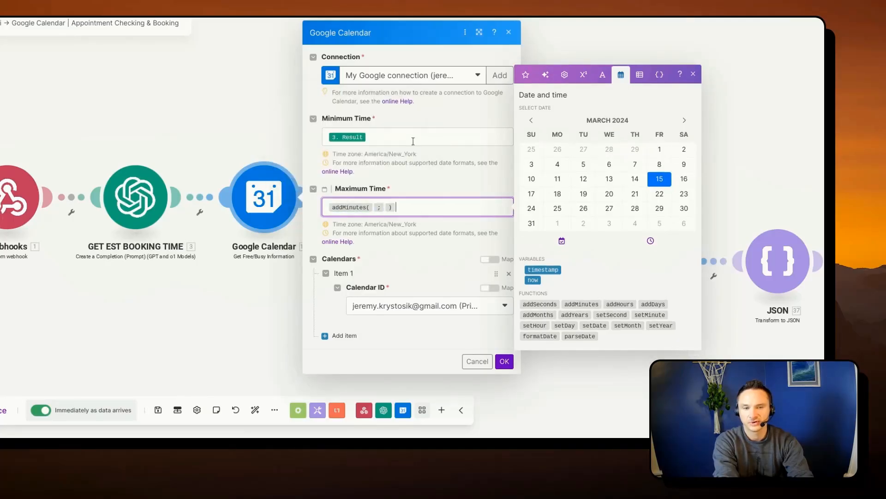
pyautogui.click(373, 206)
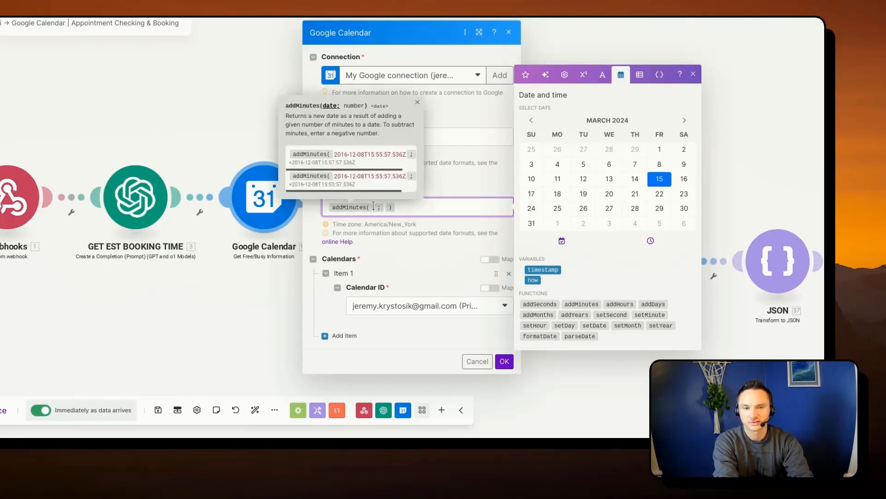
pyautogui.click(449, 203)
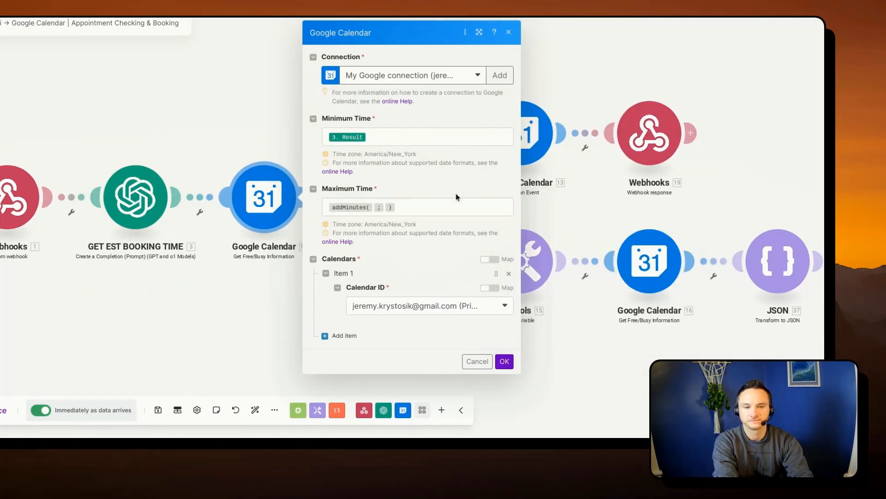
pyautogui.click(373, 207)
pyautogui.click(374, 208)
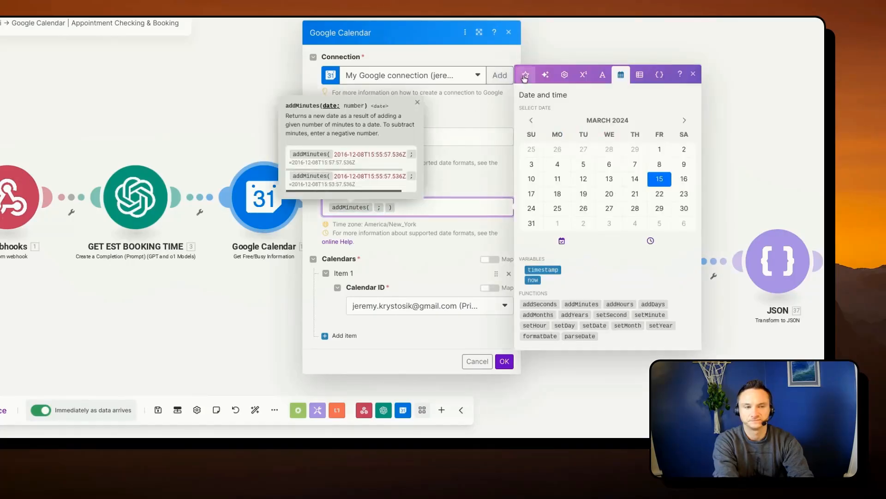
pyautogui.click(564, 75)
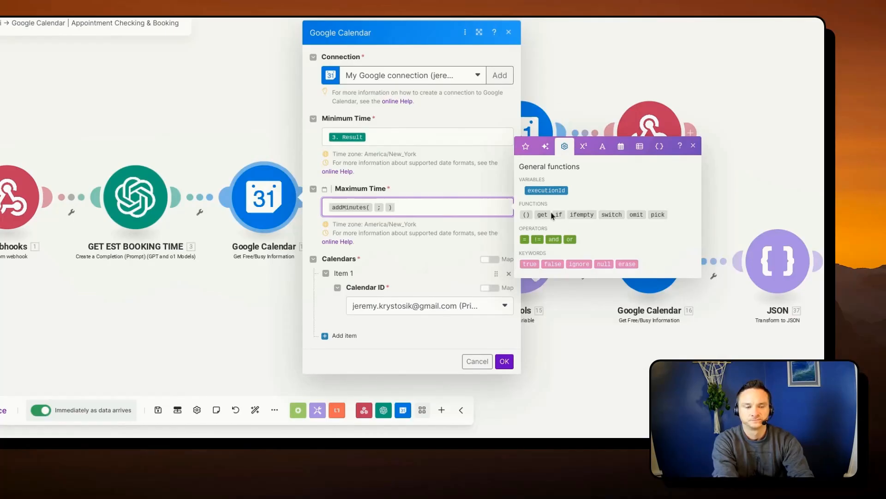
pyautogui.click(526, 146)
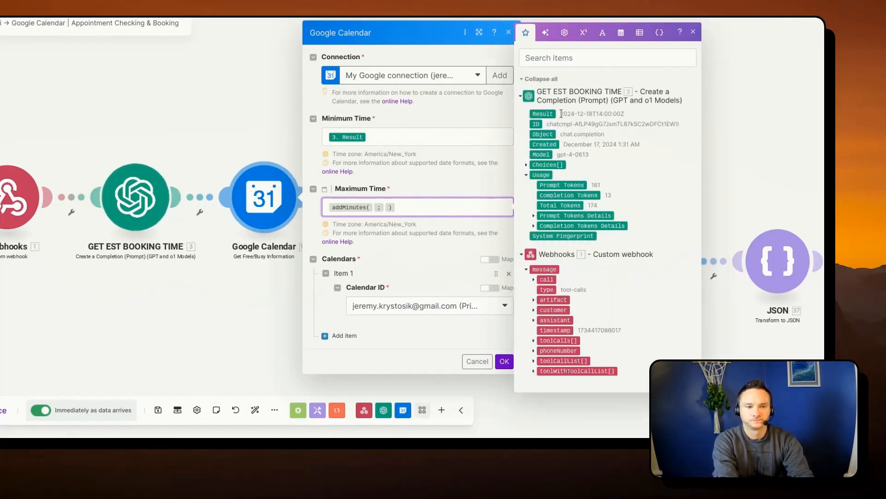
pyautogui.click(542, 114)
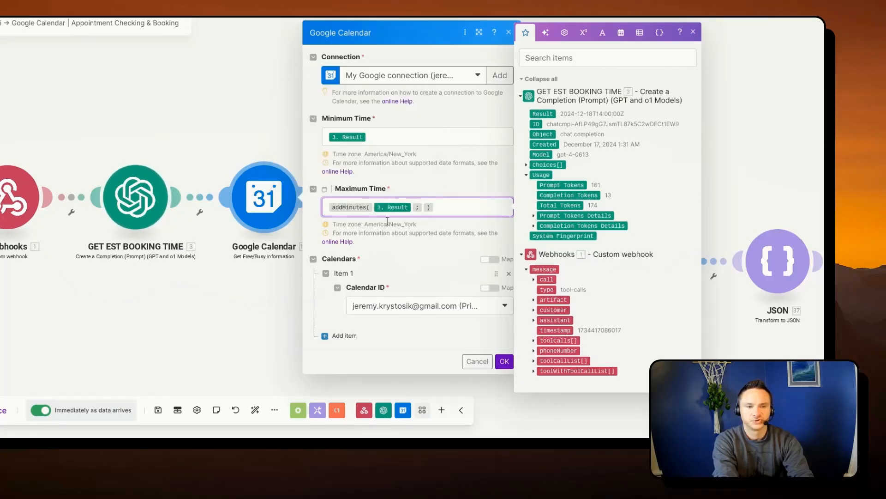
# - Set the number argument of addMinutes in Maximum Time to 15
pyautogui.click(423, 207)
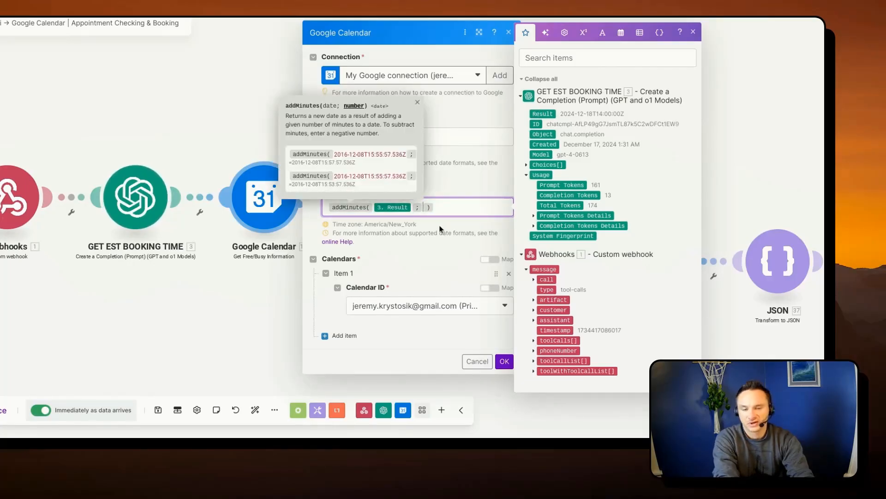
pyautogui.write('15')
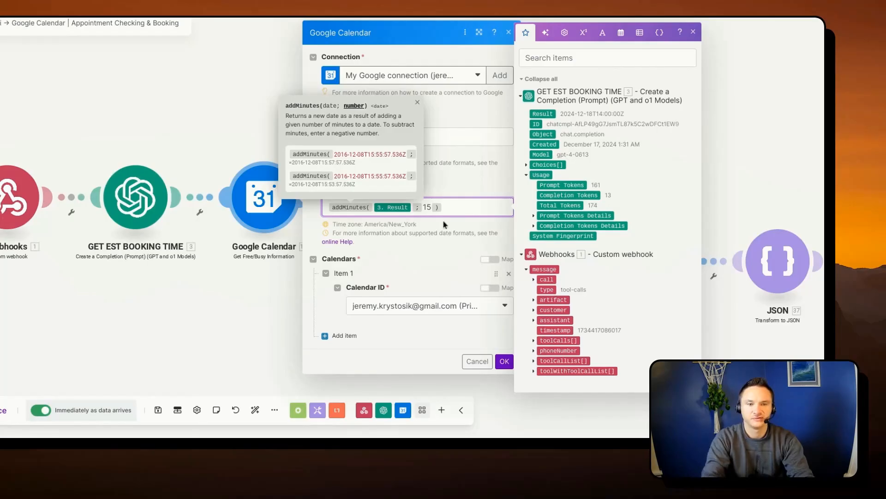
pyautogui.click(455, 207)
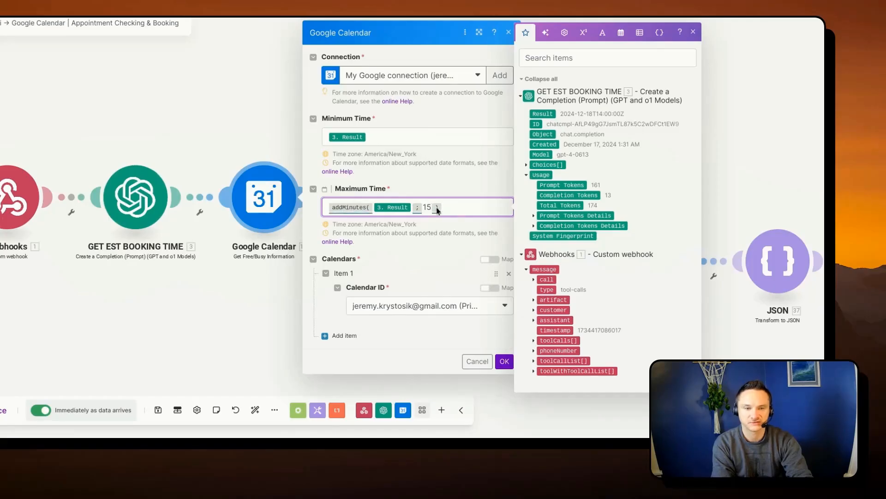
# - Check the Calendar ID choices, keep the primary calendar, and save the Get Free/Busy Information settings
pyautogui.click(496, 339)
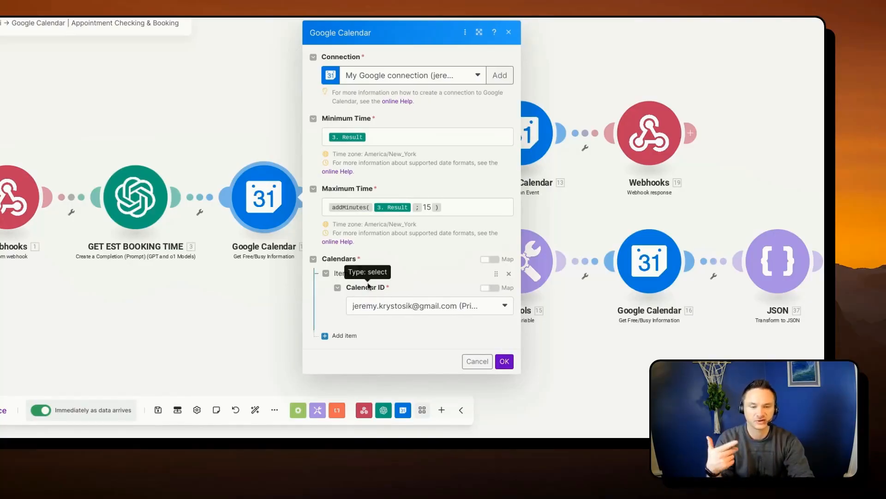
pyautogui.click(421, 308)
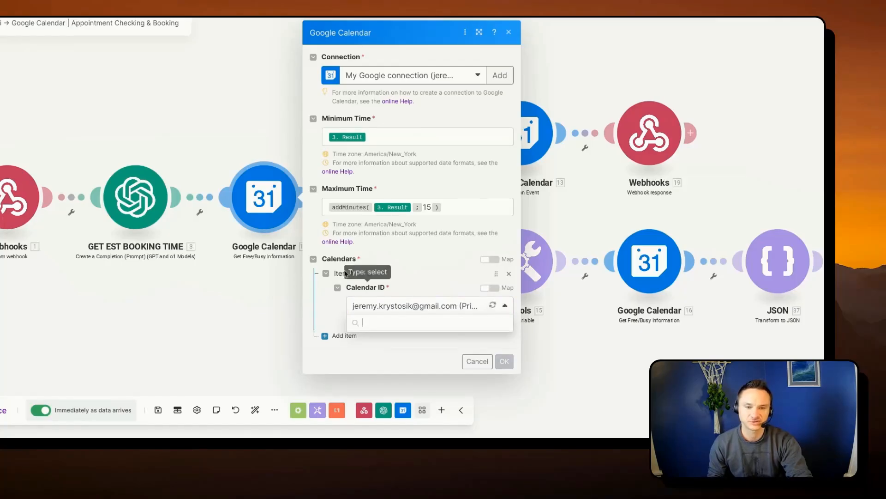
pyautogui.click(423, 283)
pyautogui.click(500, 362)
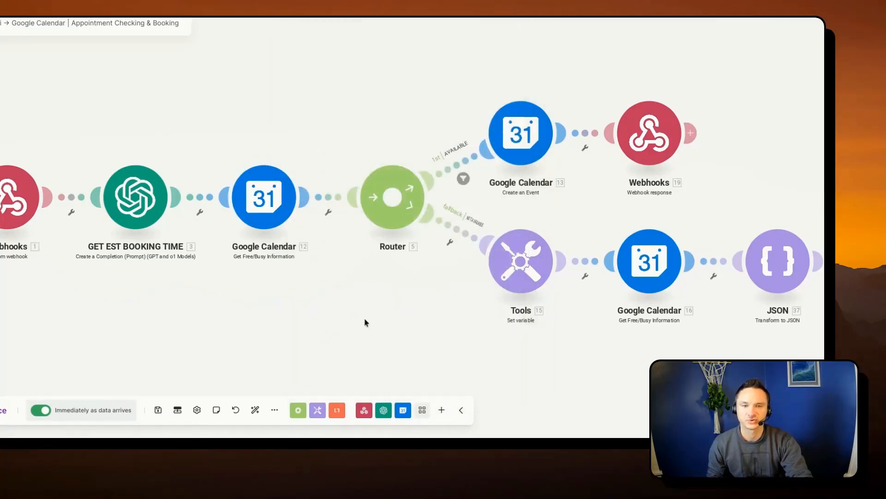
pyautogui.moveTo(364, 320); pyautogui.dragTo(242, 348)
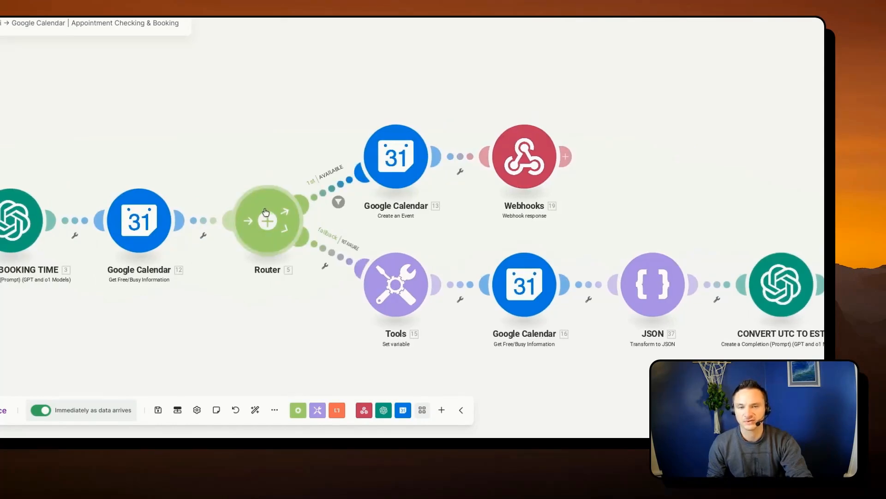
# - Review the AVAILABLE route filter's label and condition, and the Maximum Time of the fallback route's Get Free/Busy module
pyautogui.moveTo(283, 142); pyautogui.dragTo(219, 118)
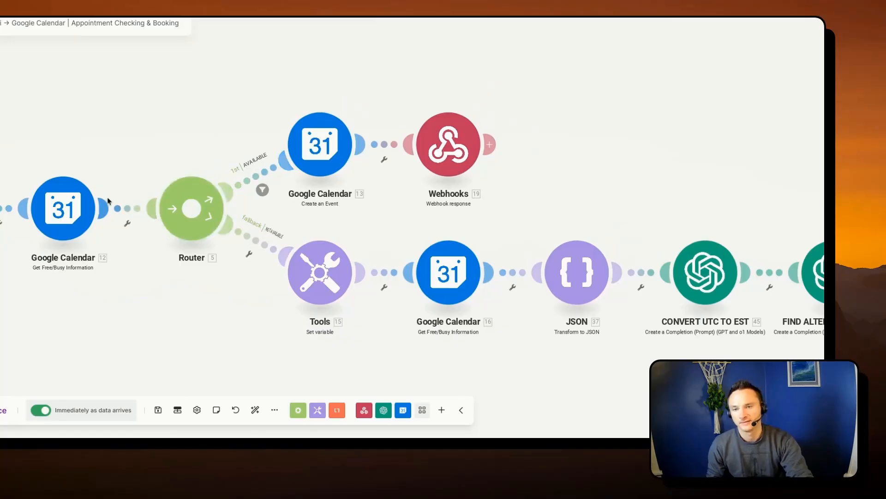
pyautogui.click(258, 157)
pyautogui.moveTo(300, 116); pyautogui.dragTo(346, 118)
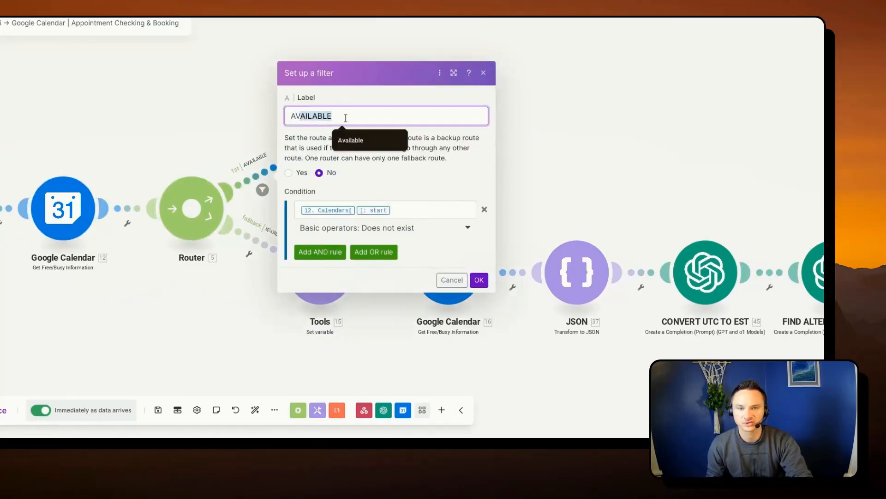
pyautogui.click(402, 216)
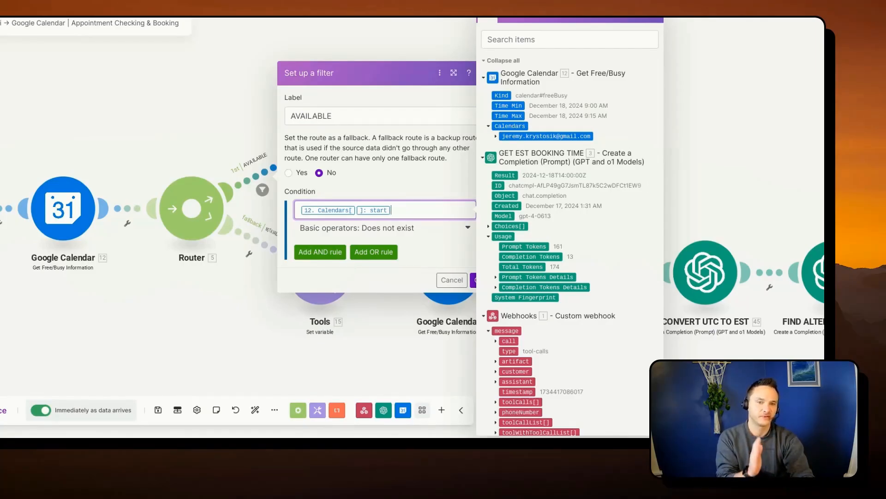
pyautogui.click(227, 304)
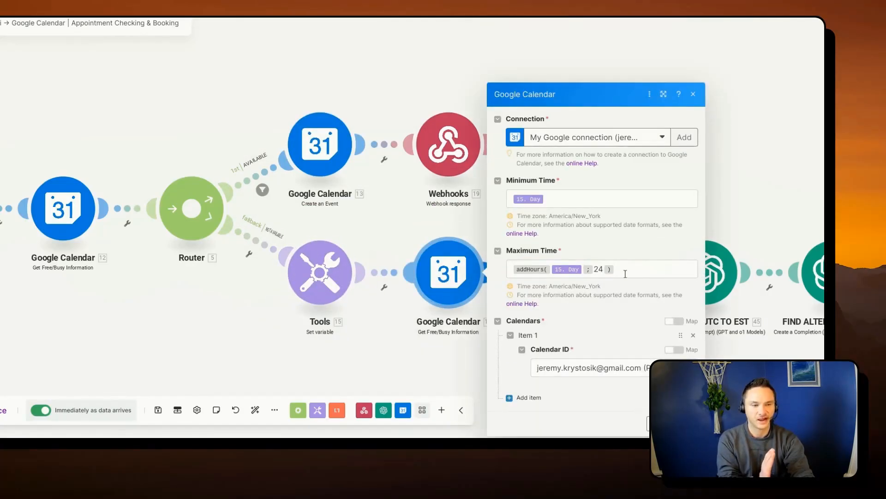
pyautogui.moveTo(625, 274); pyautogui.dragTo(586, 274)
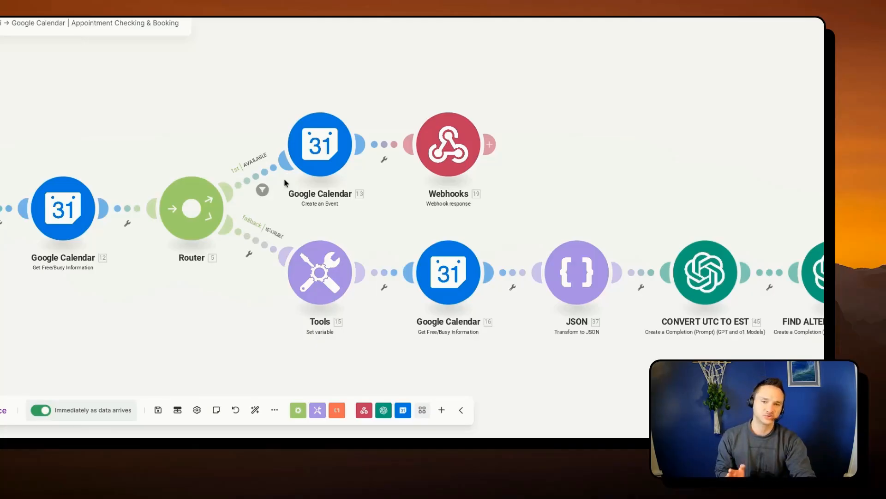
# - Replace the AVAILABLE filter's condition value with the Busy[] Start of the primary calendar from the first Get Free/Busy module, and save the filter
pyautogui.click(252, 183)
pyautogui.click(334, 214)
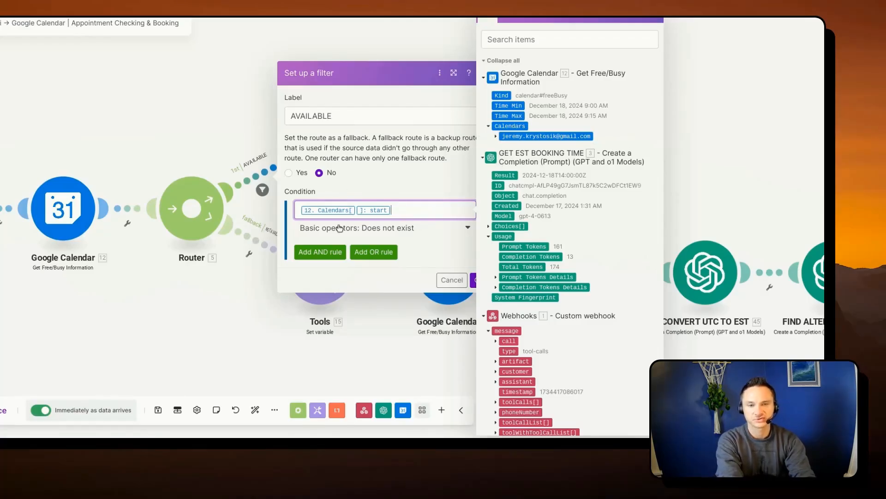
pyautogui.press('BackSpace')
pyautogui.press('BackSpace')
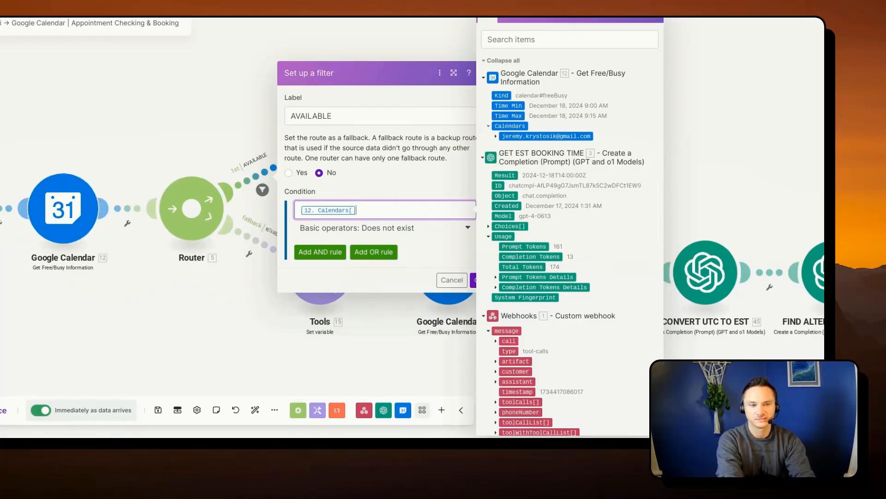
pyautogui.click(501, 137)
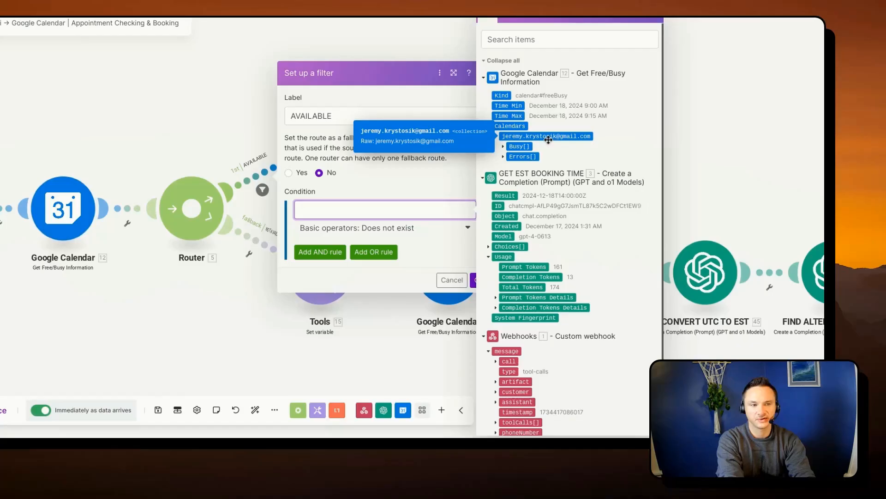
pyautogui.click(504, 147)
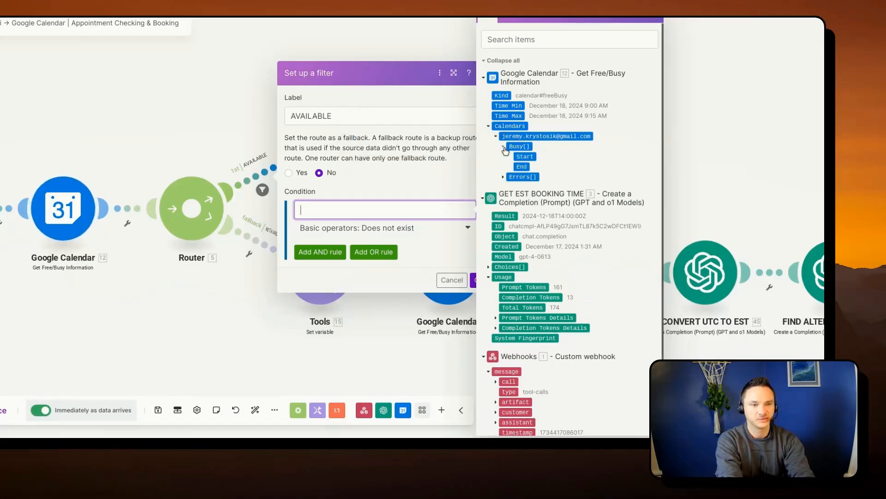
pyautogui.click(525, 156)
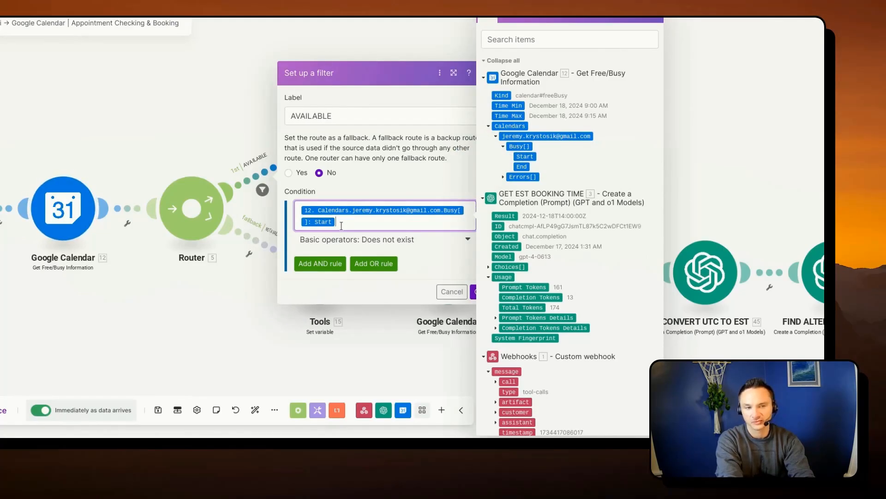
pyautogui.click(476, 293)
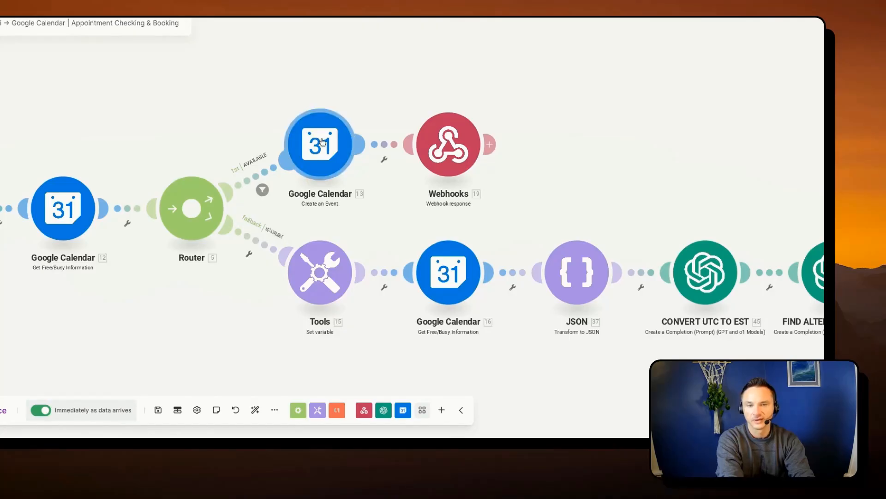
# - Inspect the Create an Event fields and trace the Booking argument under toolCalls in the GET EST BOOKING TIME user message
pyautogui.click(320, 144)
pyautogui.scroll(-1, 398, 196)
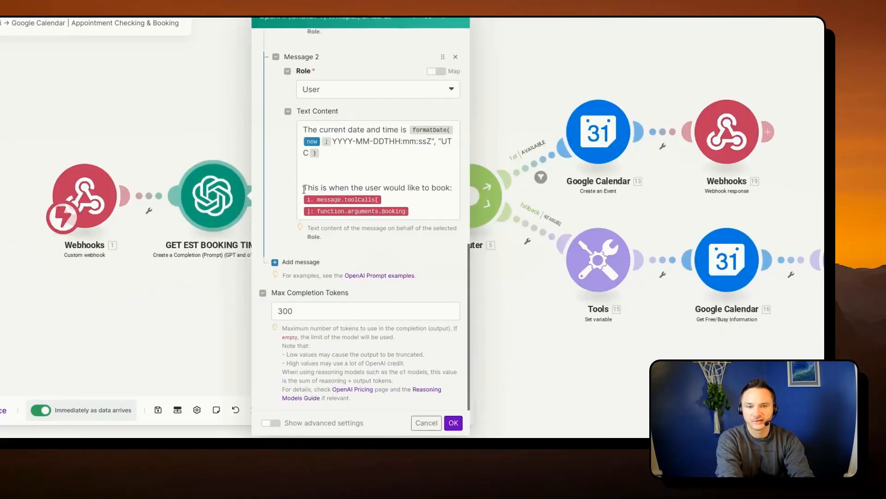
pyautogui.moveTo(304, 189); pyautogui.dragTo(448, 191)
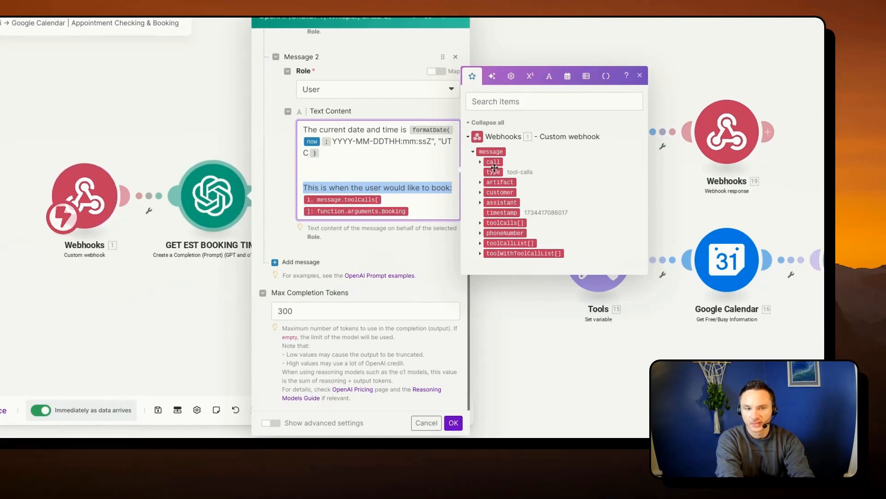
pyautogui.click(480, 223)
pyautogui.click(488, 238)
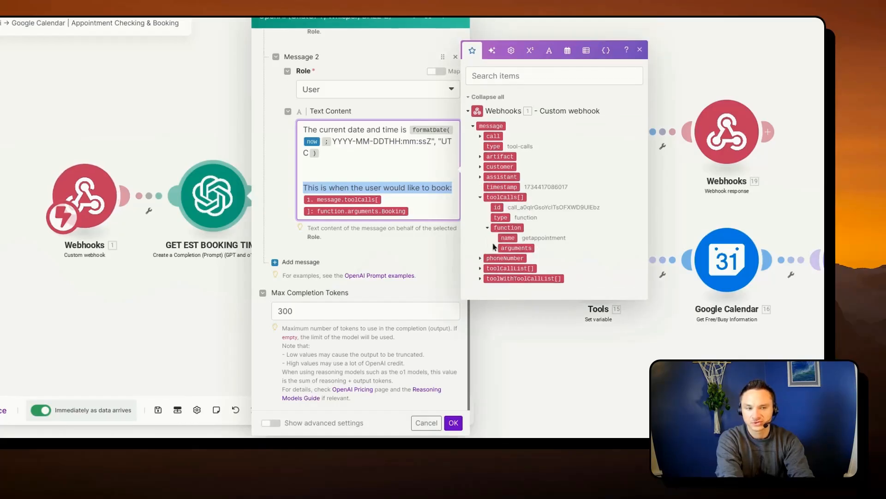
pyautogui.click(495, 248)
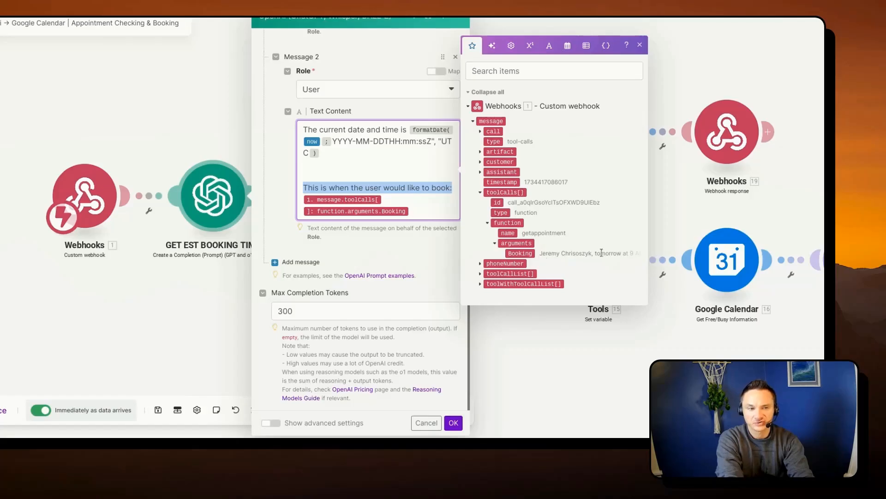
pyautogui.click(220, 120)
pyautogui.moveTo(493, 133); pyautogui.dragTo(281, 139)
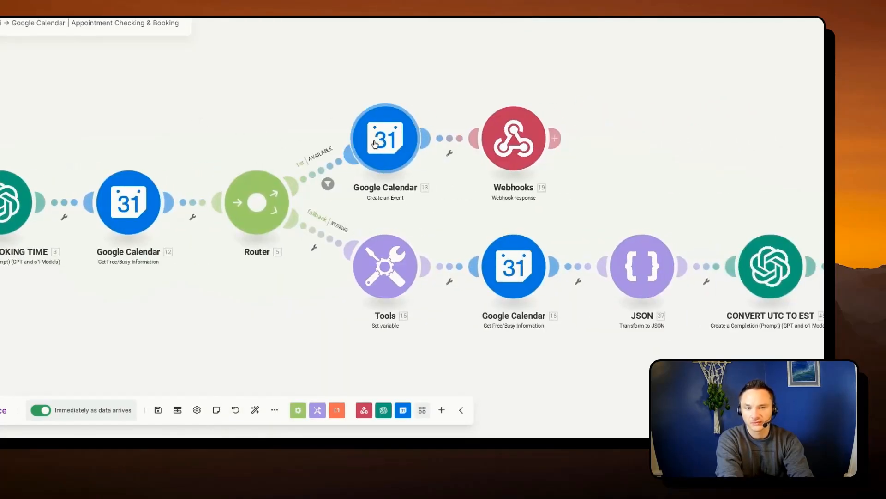
# - Remove the variable after "BOOKING -" in the Create an Event module's Event Name and map the webhook's toolCalls function.arguments.Booking there again
pyautogui.click(389, 149)
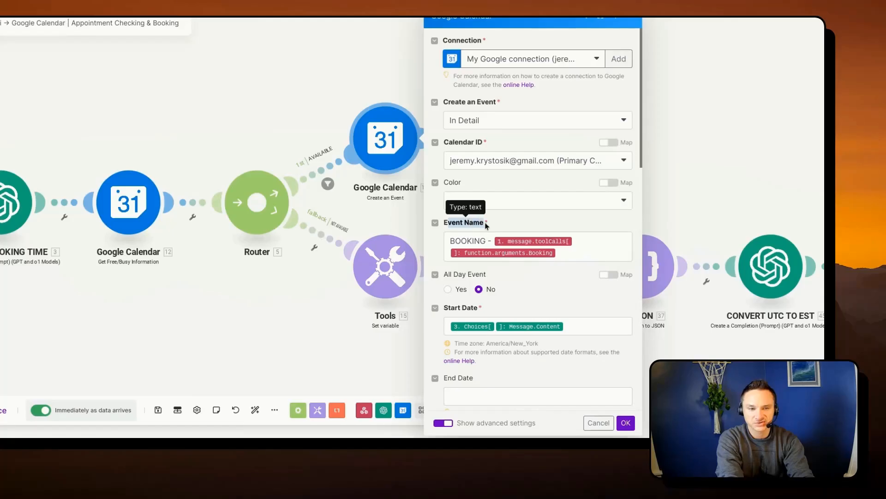
pyautogui.click(456, 240)
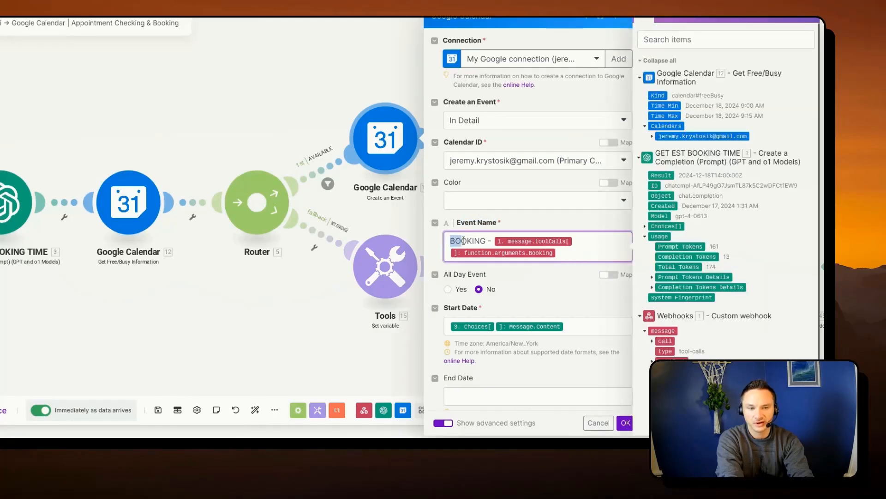
pyautogui.moveTo(456, 240); pyautogui.dragTo(512, 241)
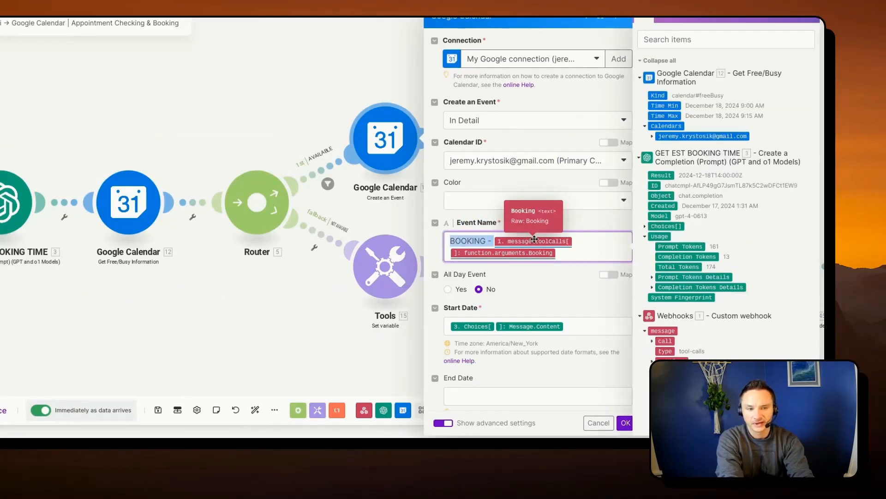
pyautogui.click(589, 256)
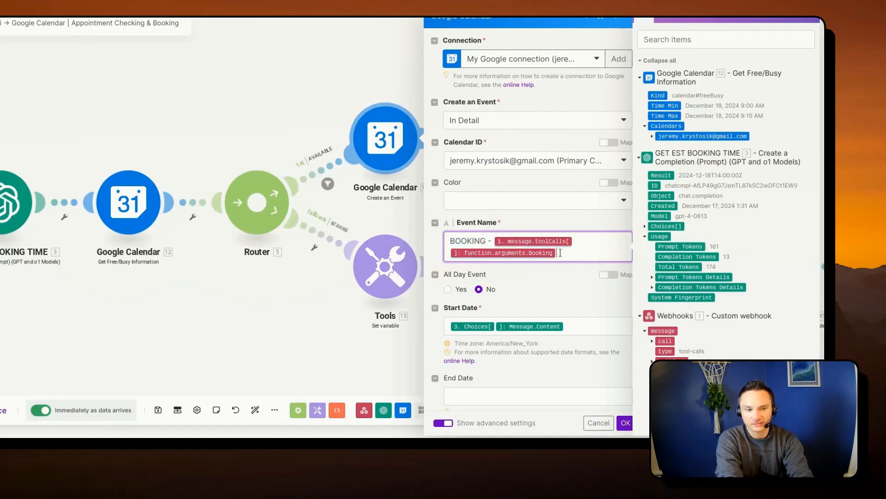
pyautogui.press('BackSpace')
pyautogui.press('BackSpace')
pyautogui.scroll(-1, 656, 327)
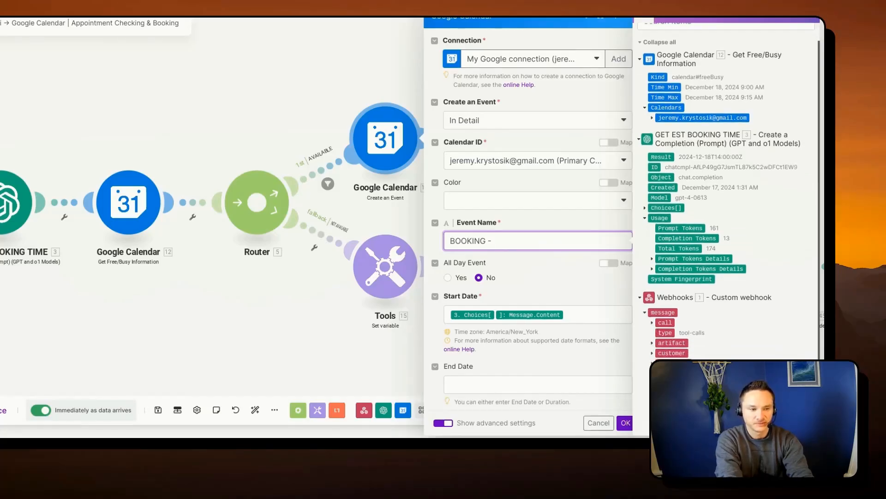
pyautogui.scroll(-1, 729, 193)
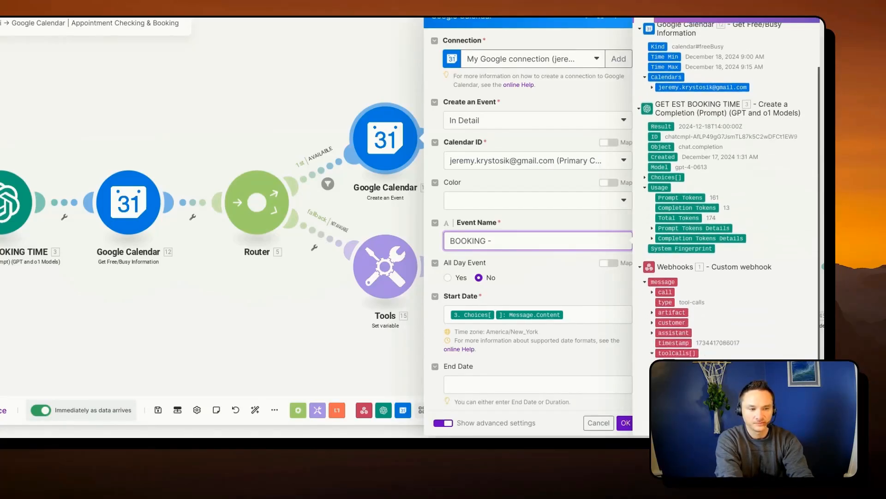
pyautogui.scroll(-1, 729, 193)
pyautogui.scroll(-1, 719, 191)
pyautogui.click(691, 384)
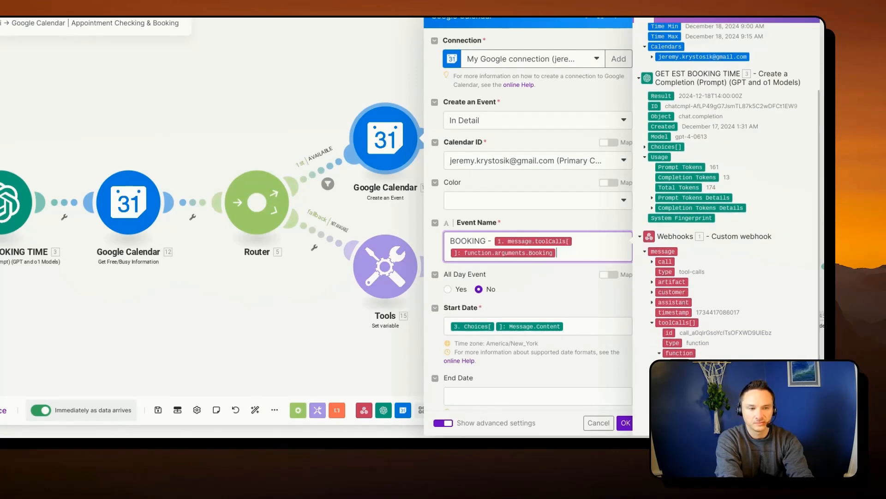
pyautogui.click(581, 228)
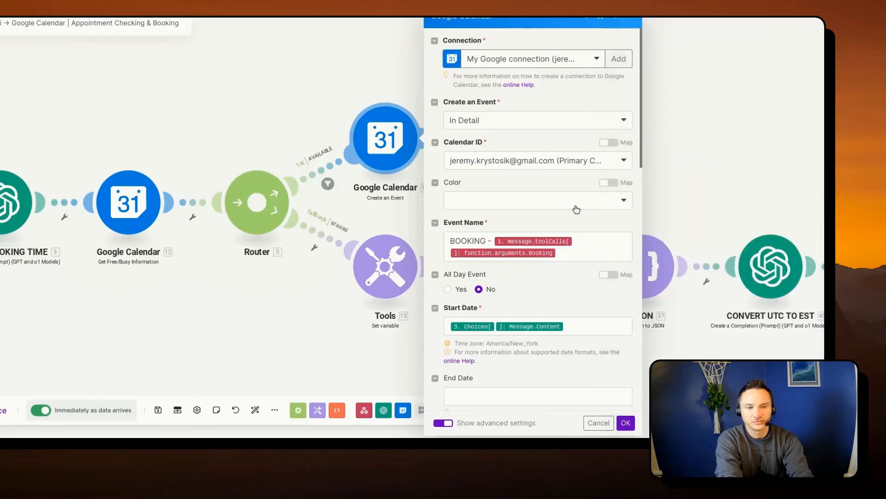
# - Review the Calendar ID, Event Name, Start Date and Duration settings of the Create an Event module
pyautogui.moveTo(448, 143); pyautogui.dragTo(503, 152)
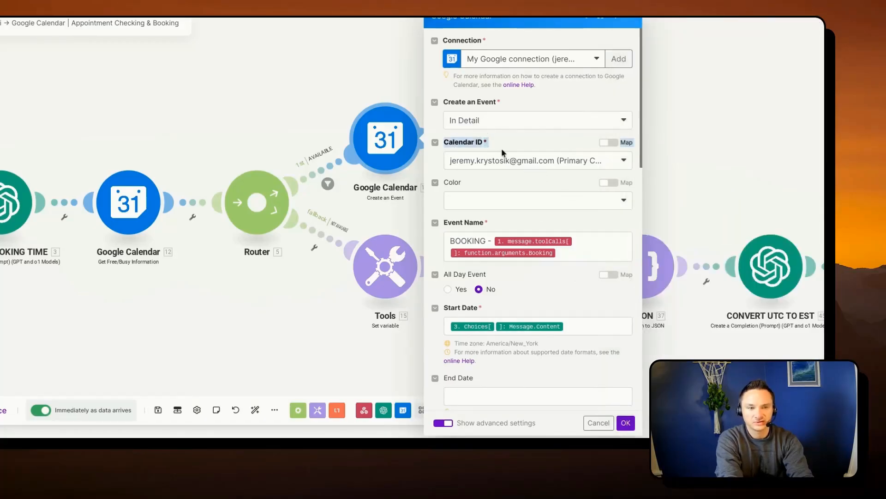
pyautogui.click(445, 221)
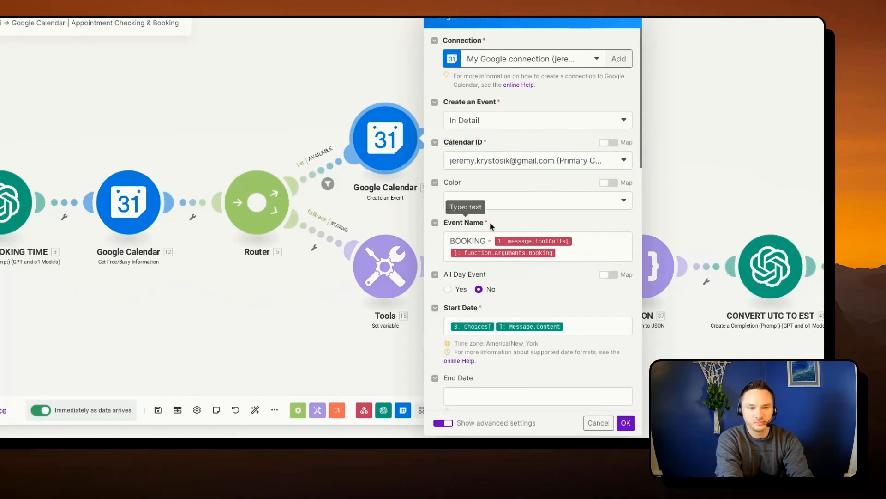
pyautogui.scroll(-3, 496, 292)
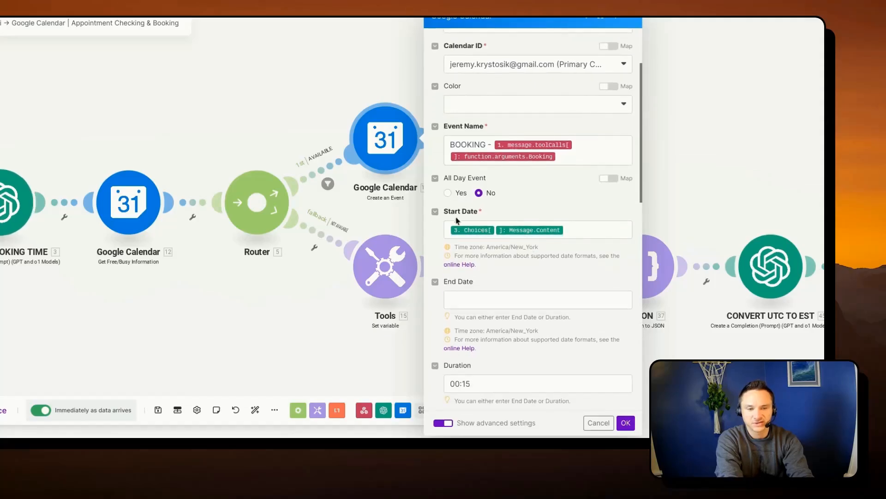
pyautogui.moveTo(448, 219); pyautogui.dragTo(486, 218)
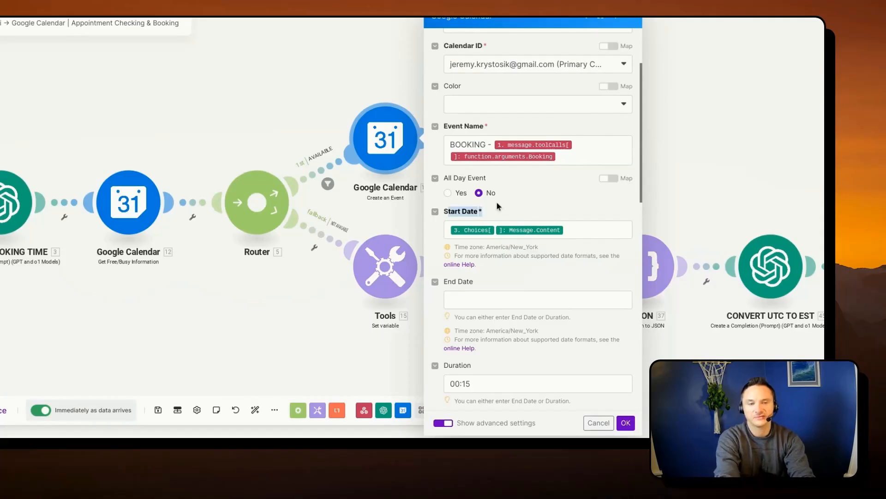
pyautogui.scroll(-1, 486, 292)
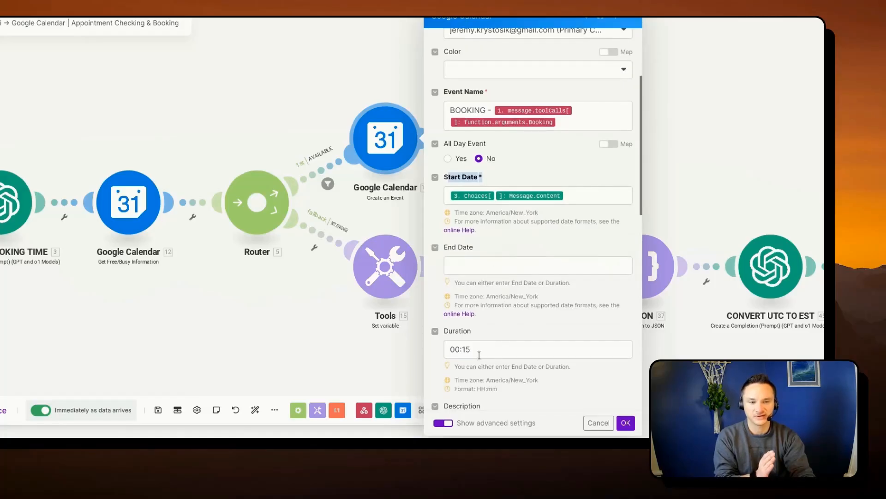
pyautogui.click(480, 355)
pyautogui.moveTo(479, 350); pyautogui.dragTo(438, 344)
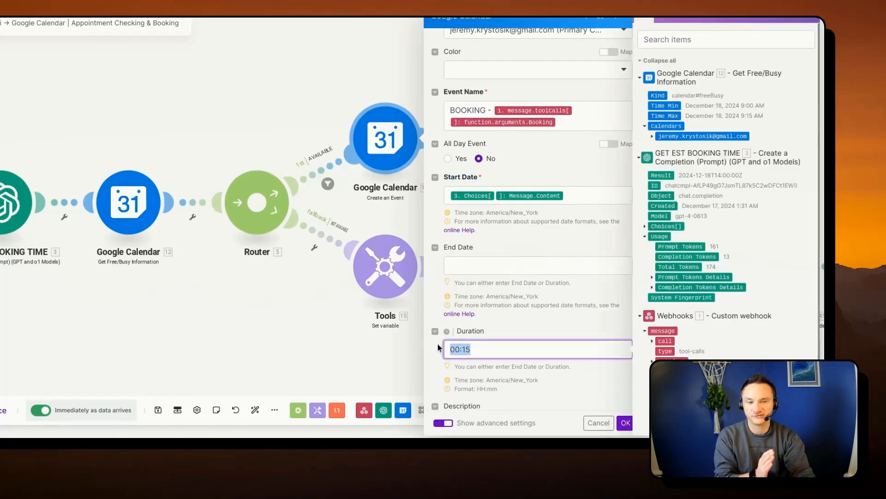
pyautogui.click(488, 339)
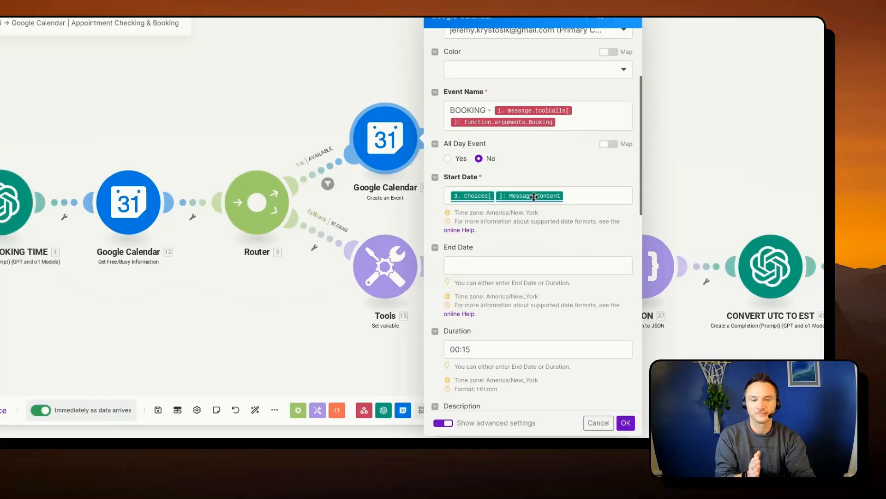
# - Review the system and user messages of the GET EST BOOKING TIME module, focusing on the ISO 8601 UTC output instruction
pyautogui.moveTo(245, 289); pyautogui.dragTo(323, 313)
pyautogui.scroll(-3, 323, 313)
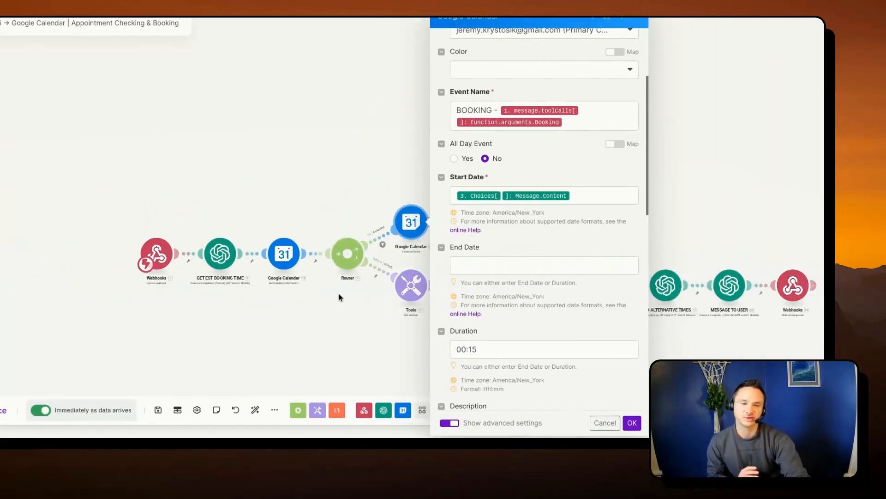
pyautogui.scroll(2, 339, 297)
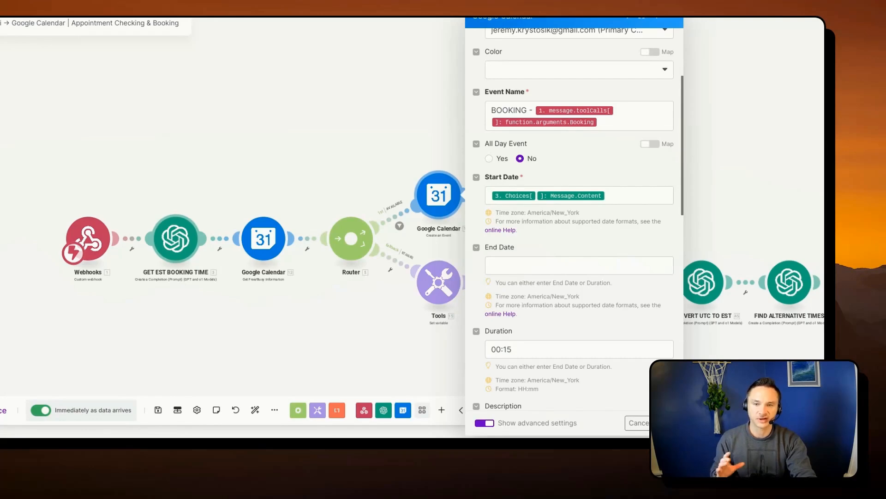
pyautogui.click(178, 237)
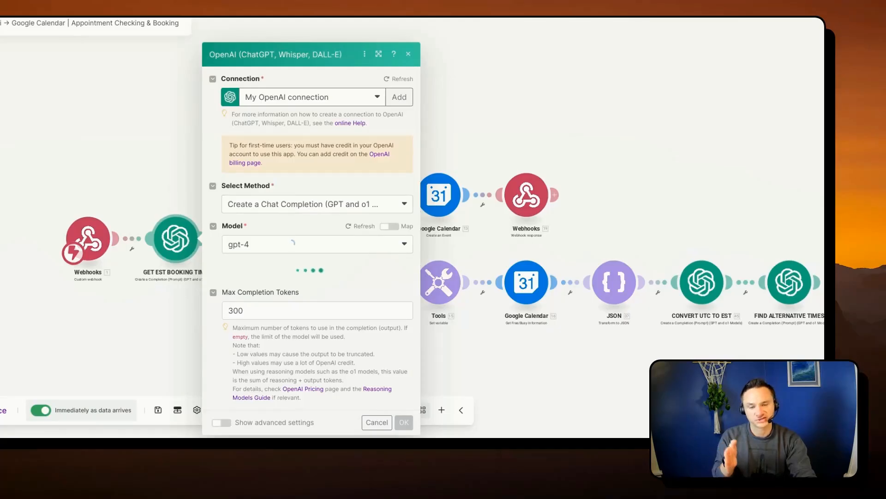
pyautogui.scroll(-5, 316, 248)
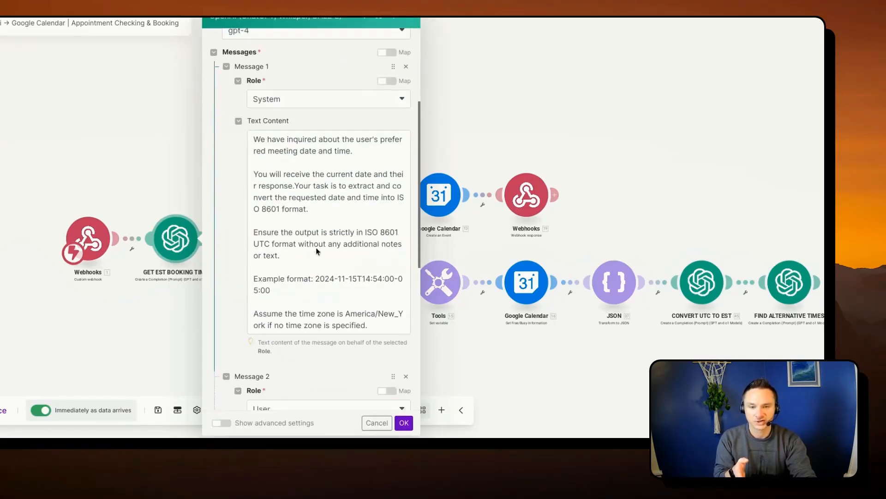
pyautogui.moveTo(257, 225); pyautogui.dragTo(415, 236)
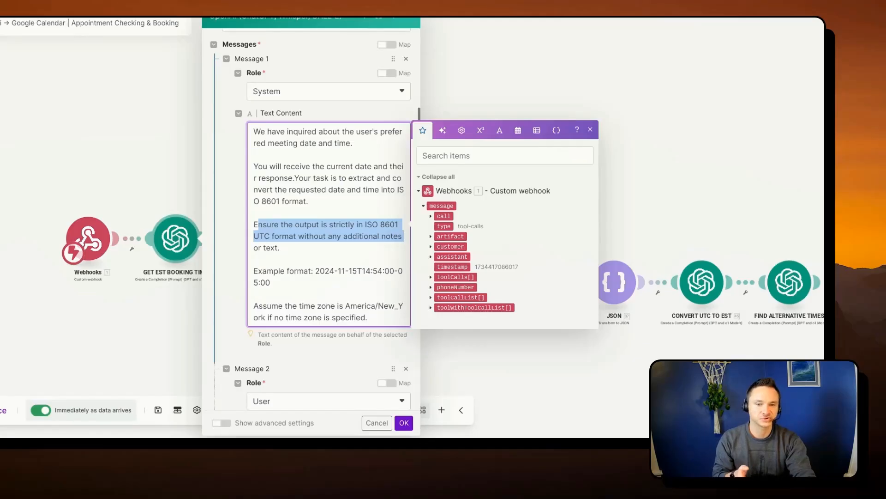
pyautogui.moveTo(403, 236); pyautogui.dragTo(398, 249)
pyautogui.click(378, 251)
pyautogui.scroll(-5, 323, 193)
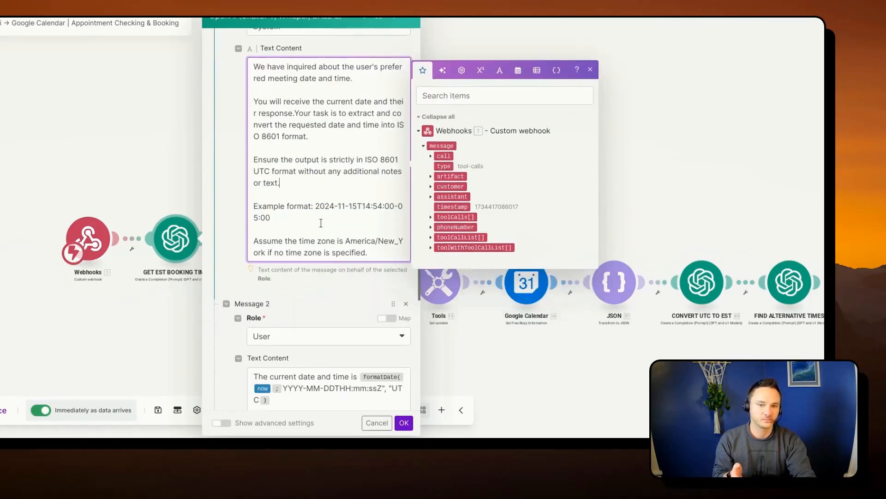
pyautogui.scroll(-3, 326, 222)
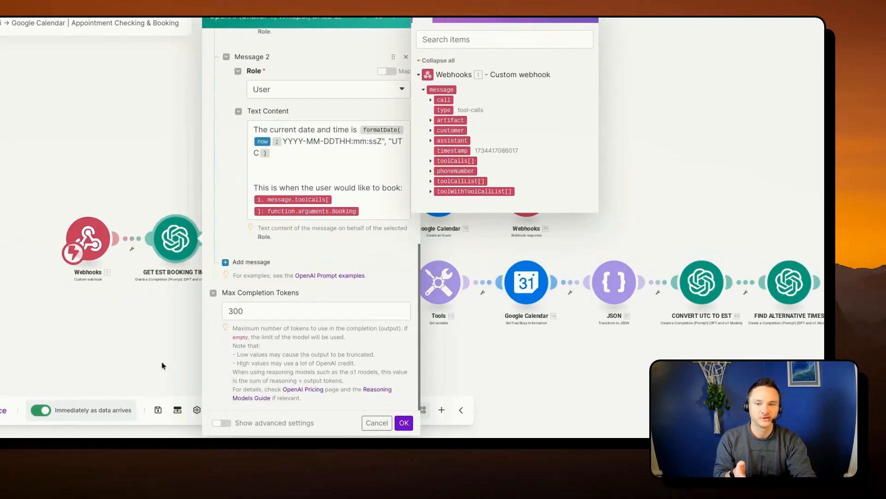
pyautogui.click(165, 364)
# - Check the Minimum and Maximum Time mappings in the first Get Free/Busy module against the messages of GET EST BOOKING TIME
pyautogui.click(273, 241)
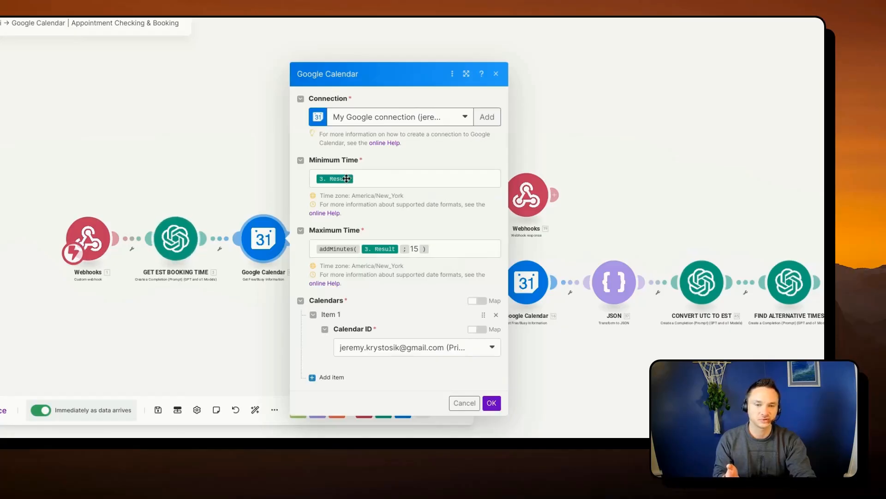
pyautogui.click(176, 238)
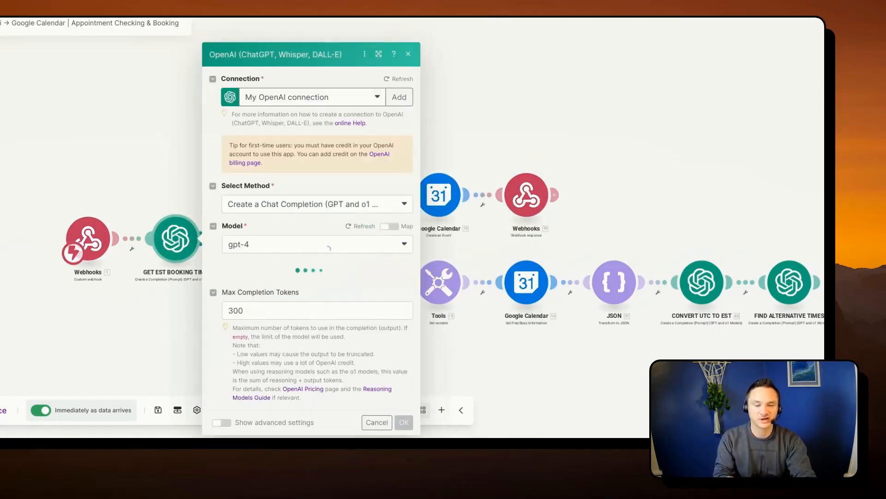
pyautogui.scroll(-3, 329, 250)
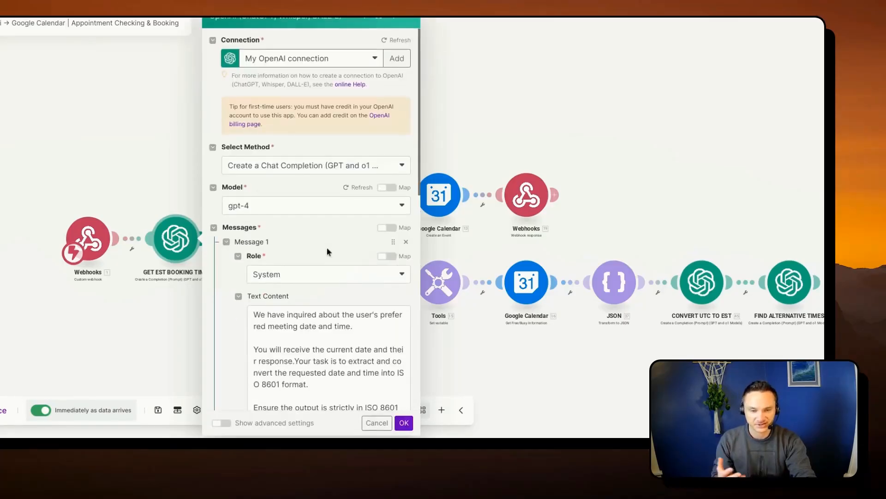
pyautogui.scroll(-8, 328, 249)
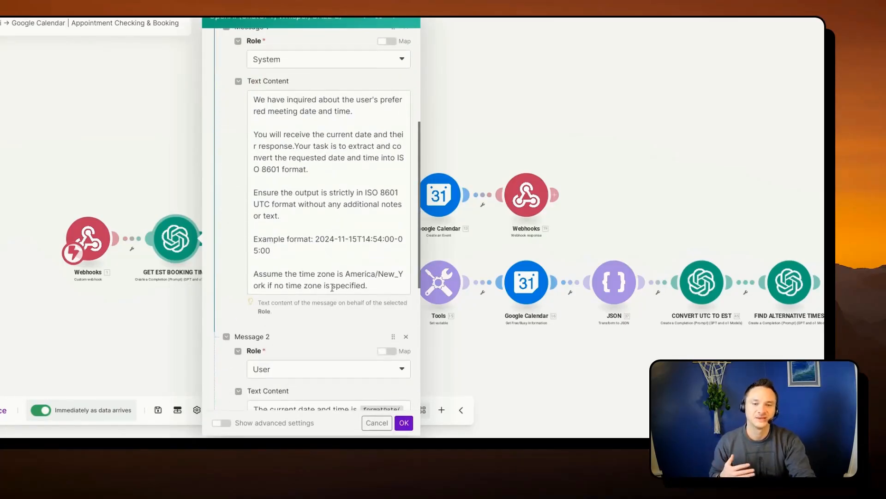
pyautogui.scroll(-5, 331, 232)
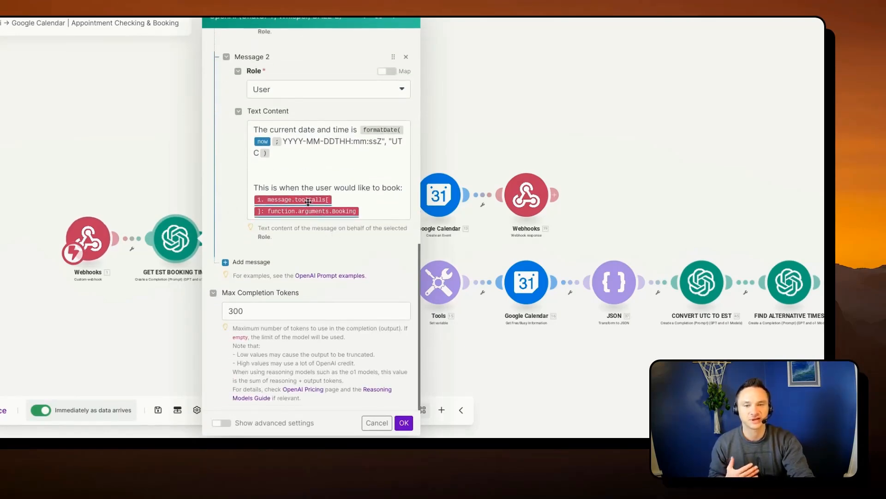
pyautogui.scroll(2, 317, 172)
pyautogui.click(168, 138)
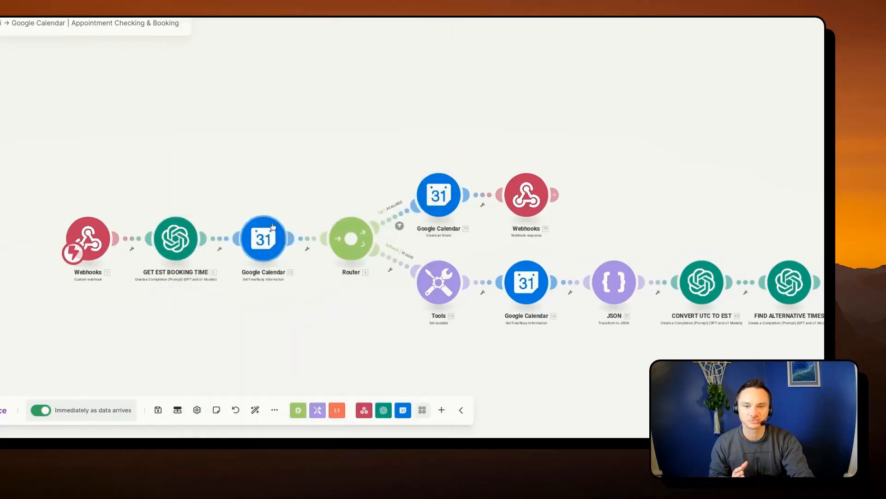
# - Clear the Create an Event module's Start Date and map Choices[] Message.Content from GET EST BOOKING TIME there again
pyautogui.click(437, 185)
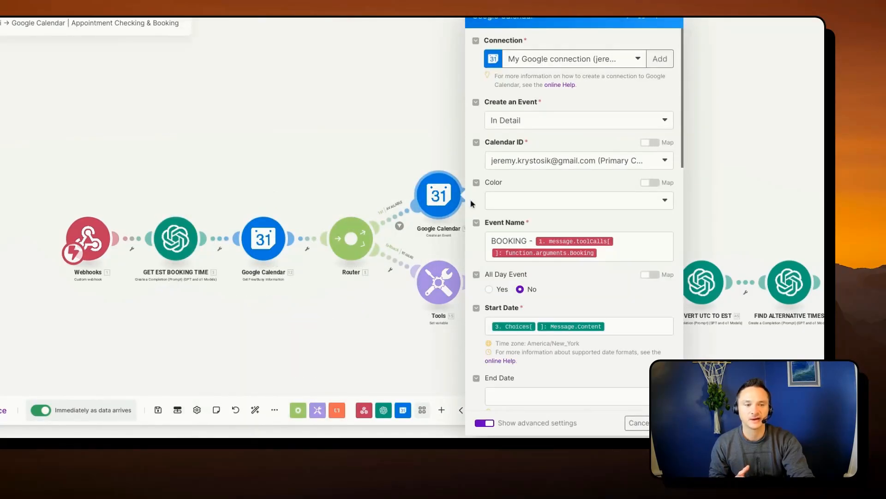
pyautogui.click(609, 327)
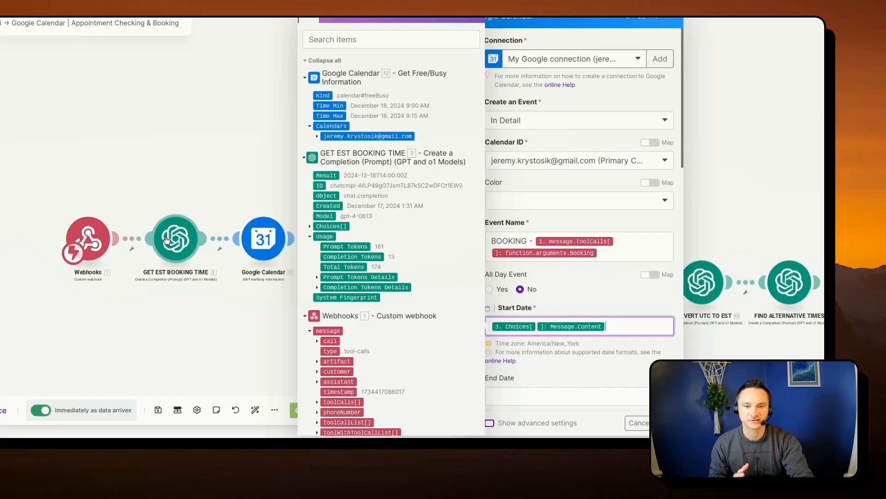
pyautogui.click(603, 327)
pyautogui.press('BackSpace')
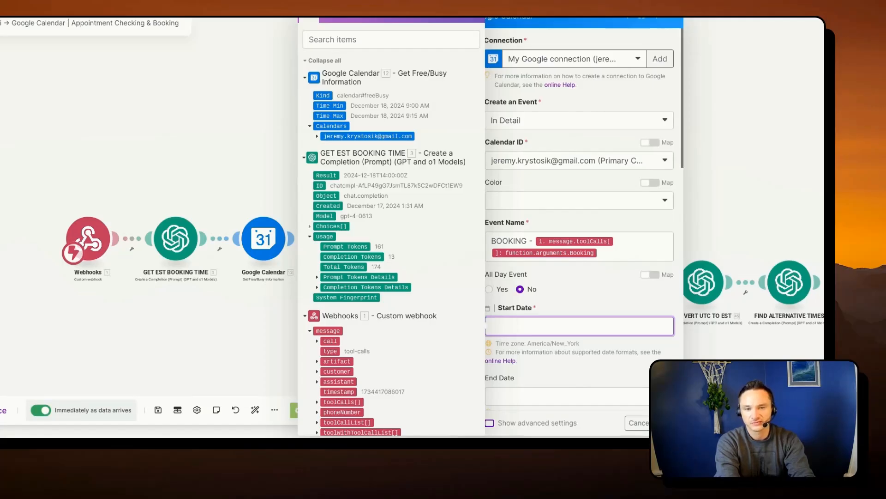
pyautogui.click(310, 226)
pyautogui.click(316, 277)
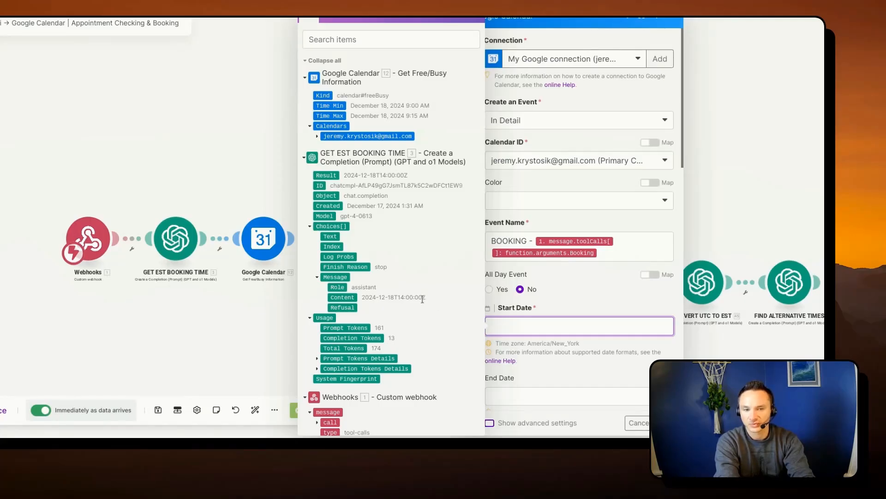
pyautogui.click(342, 297)
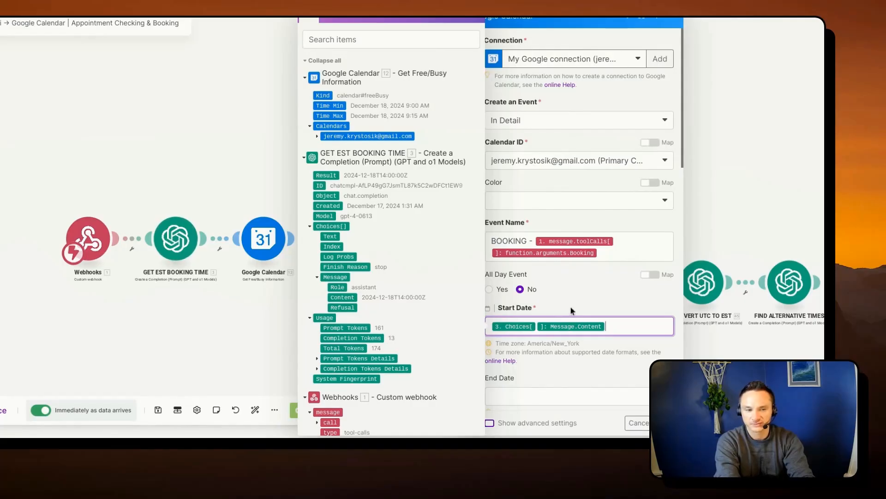
pyautogui.click(554, 300)
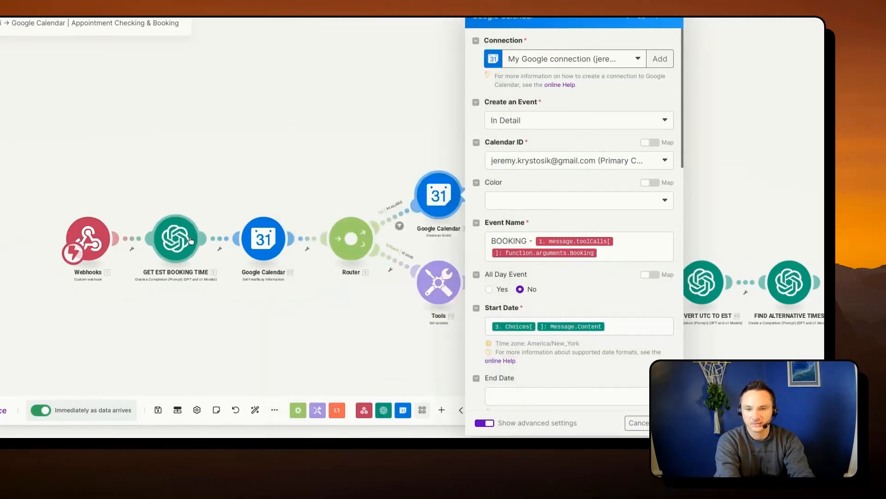
# - Examine the example date format in the system message of the GET EST BOOKING TIME module
pyautogui.click(176, 238)
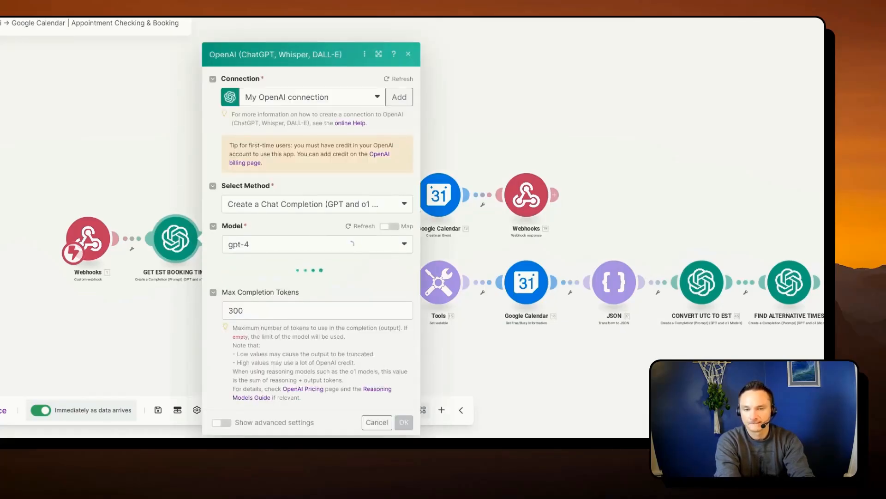
pyautogui.scroll(-2, 353, 248)
pyautogui.scroll(-5, 352, 247)
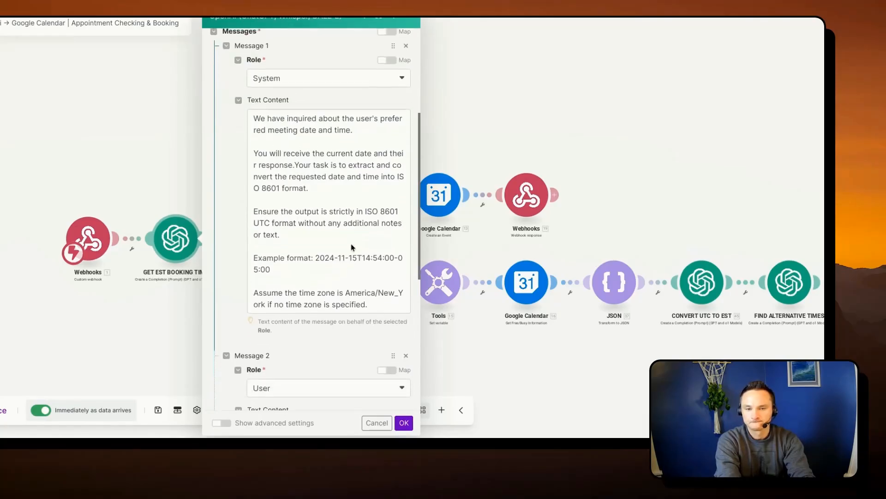
pyautogui.scroll(2, 341, 131)
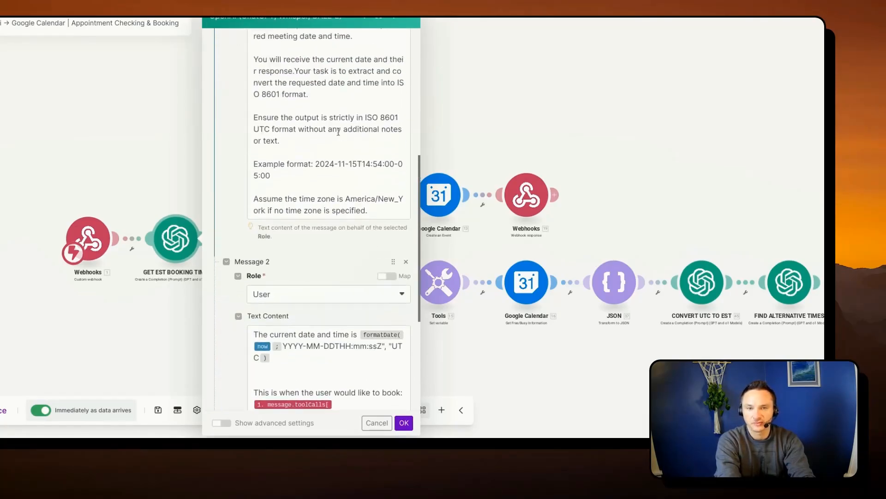
pyautogui.click(292, 171)
pyautogui.moveTo(292, 171); pyautogui.dragTo(251, 162)
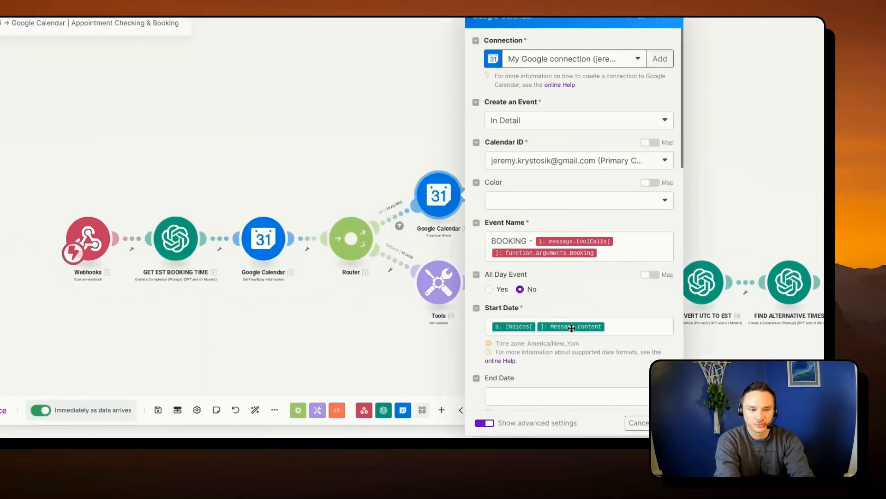
# - Trace the Start Date mapping to Message Content under GET EST BOOKING TIME's Choices[] and save the Create an Event module
pyautogui.click(571, 328)
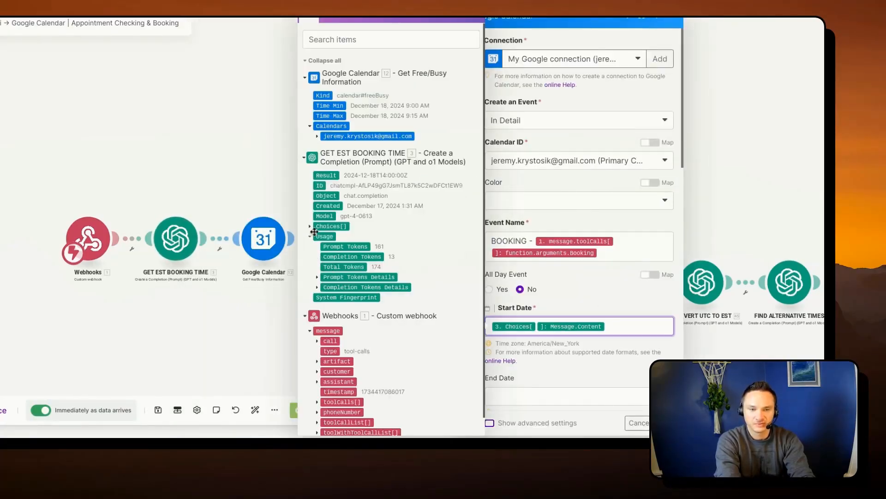
pyautogui.click(310, 227)
pyautogui.click(316, 276)
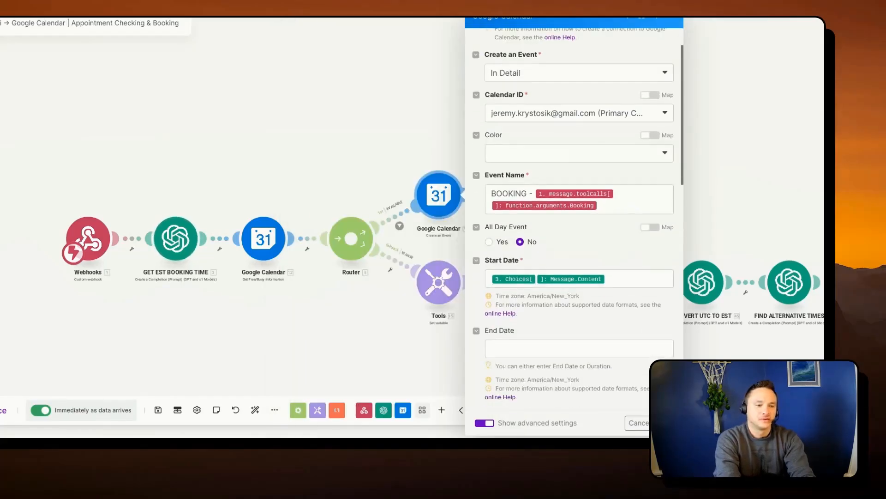
pyautogui.scroll(-2, 709, 429)
pyautogui.click(702, 423)
# - Review the status and JSON body of the Webhook response after Create an Event, focusing on its toolCallId and result message
pyautogui.moveTo(594, 203); pyautogui.dragTo(438, 174)
pyautogui.scroll(3, 437, 174)
pyautogui.click(405, 210)
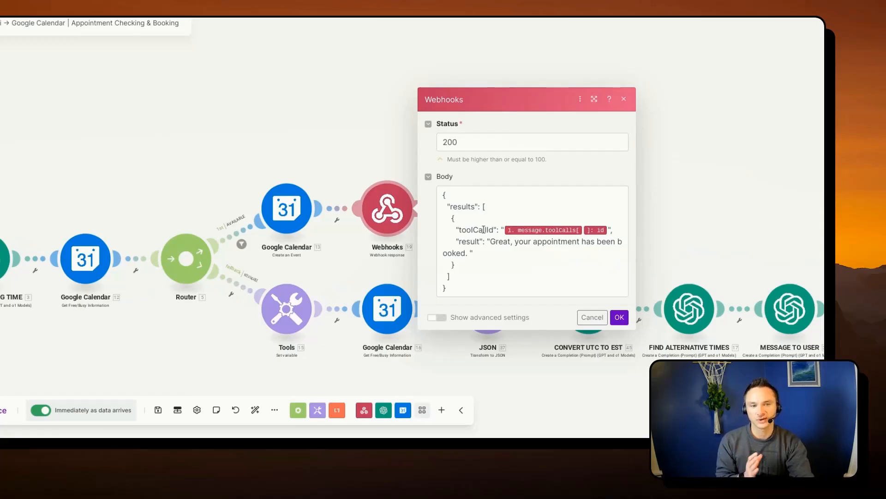
pyautogui.moveTo(514, 251); pyautogui.dragTo(457, 242)
pyautogui.click(490, 250)
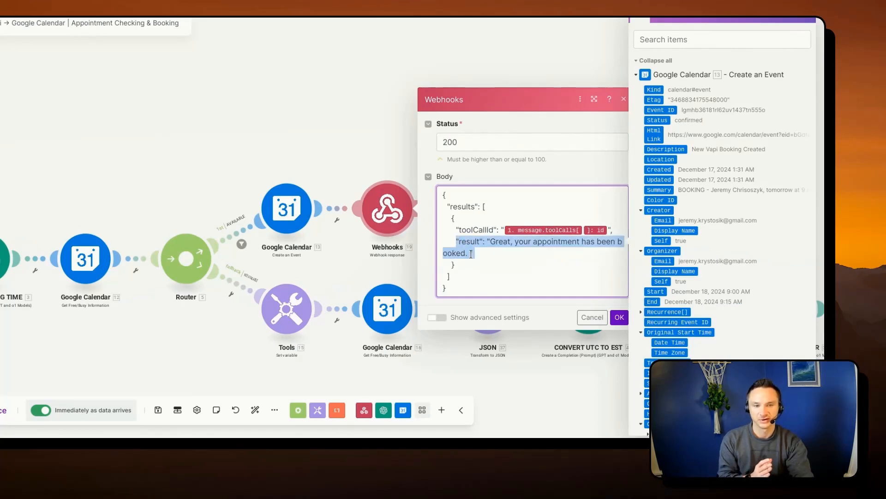
pyautogui.click(371, 124)
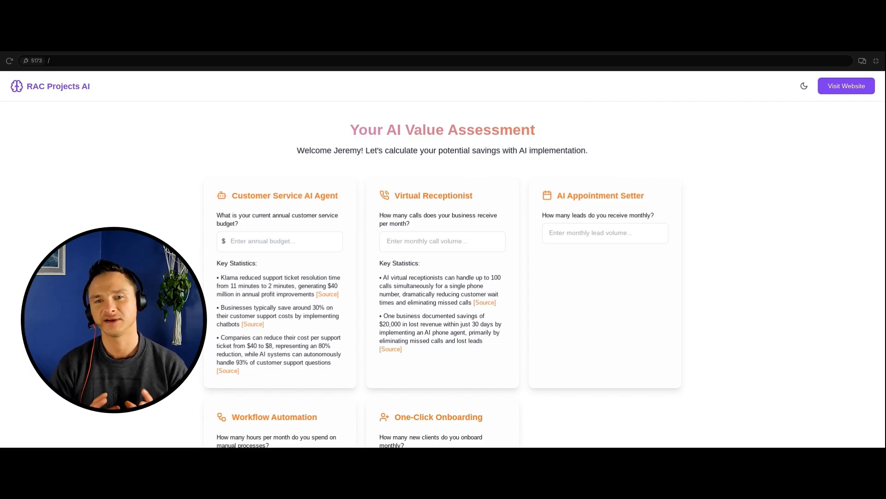
# - Look over the AI Value Assessment page's calculators, including Customer Service AI Agent, Virtual Receptionist and AI Appointment Setter
pyautogui.scroll(-3, 359, 329)
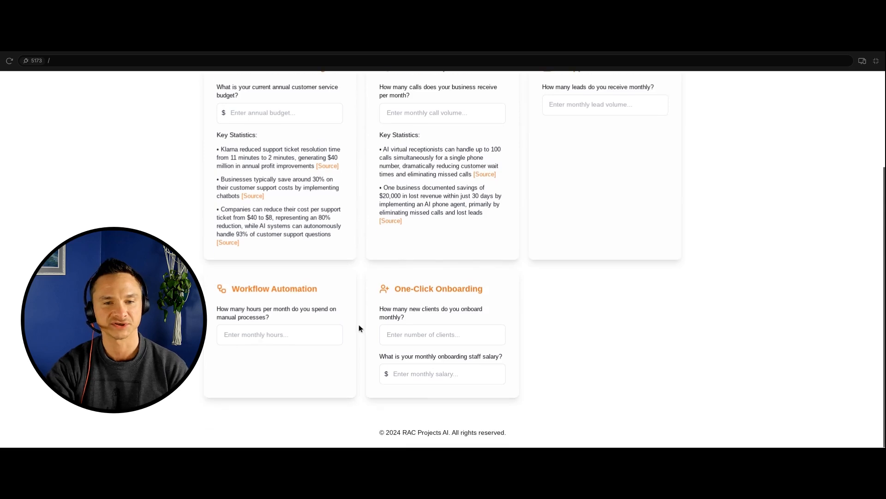
pyautogui.scroll(3, 343, 248)
pyautogui.moveTo(233, 203); pyautogui.dragTo(339, 198)
pyautogui.moveTo(395, 196); pyautogui.dragTo(494, 203)
pyautogui.click(578, 191)
pyautogui.moveTo(569, 198); pyautogui.dragTo(663, 198)
pyautogui.scroll(-1, 541, 234)
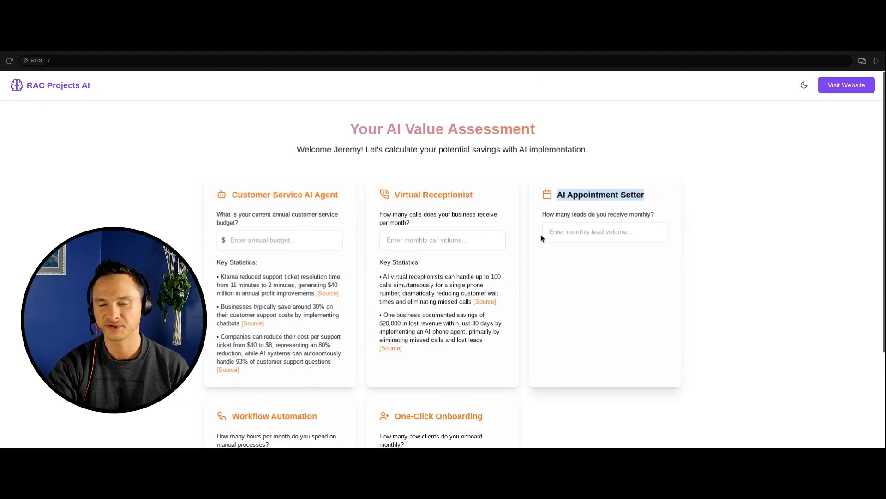
# - Enter 100 as the annual customer service budget and open the source of the Klarna statistic in the Customer Service AI Agent card
pyautogui.click(325, 236)
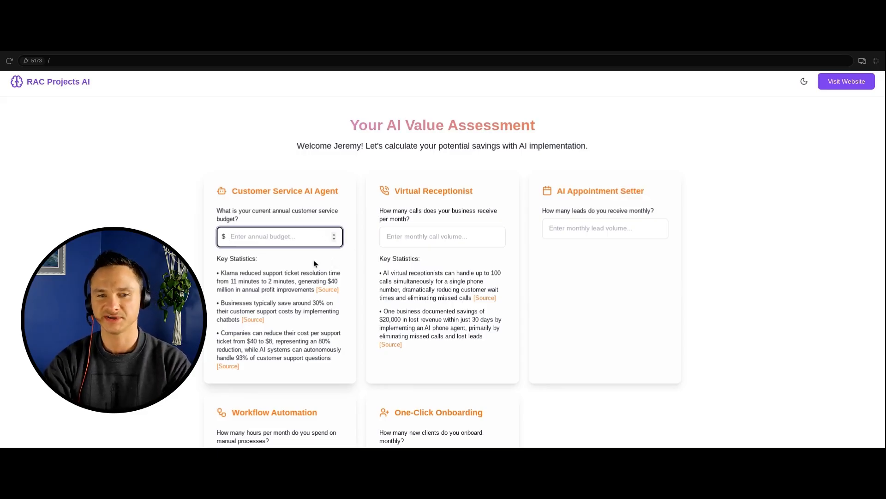
pyautogui.write('100')
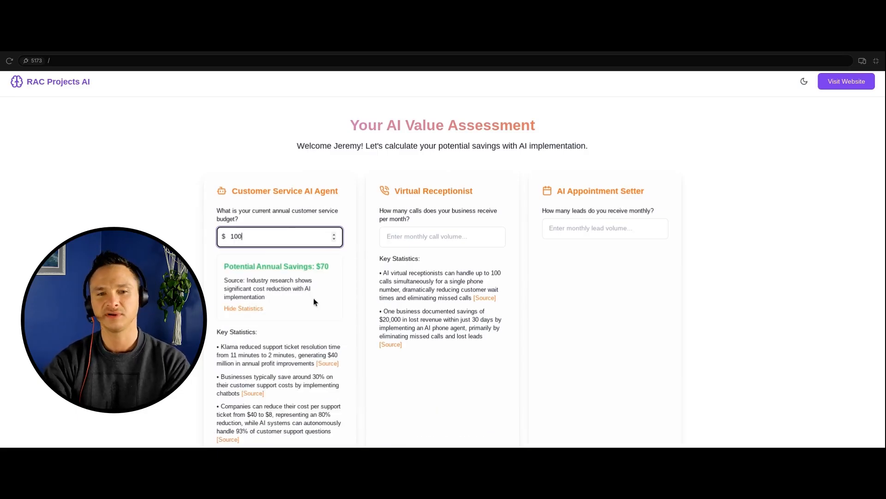
pyautogui.scroll(-1, 312, 300)
pyautogui.scroll(-1, 312, 300)
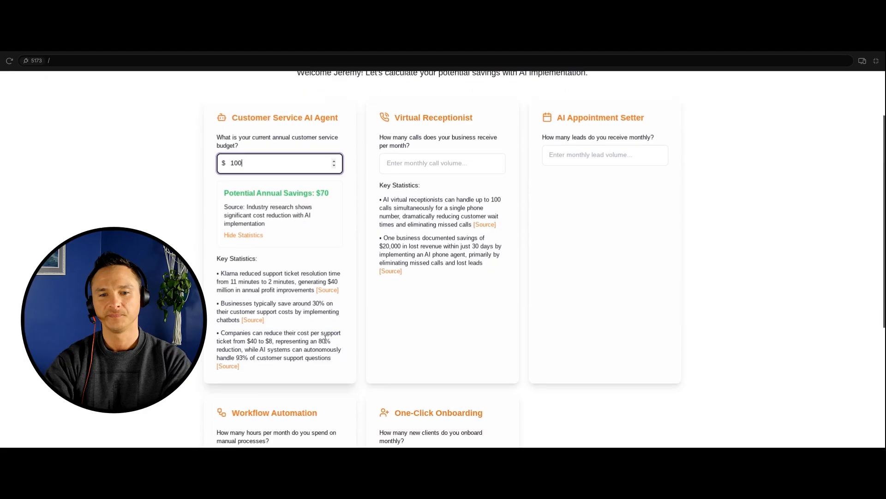
pyautogui.click(327, 292)
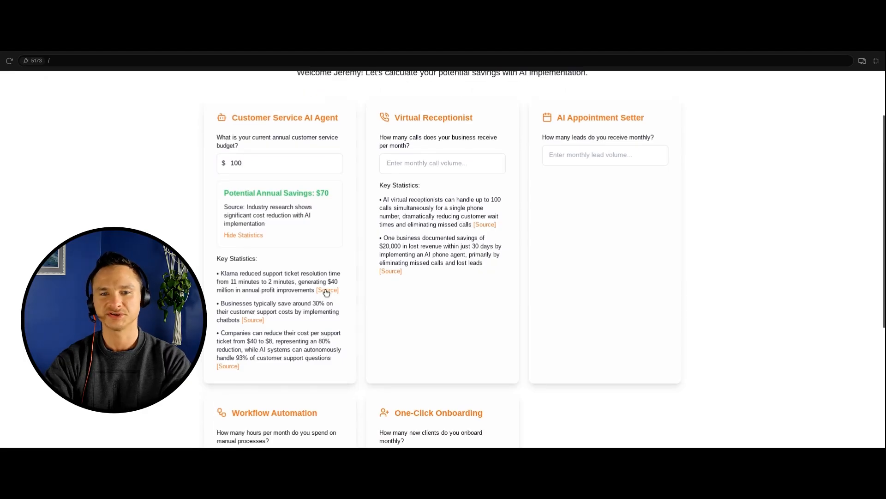